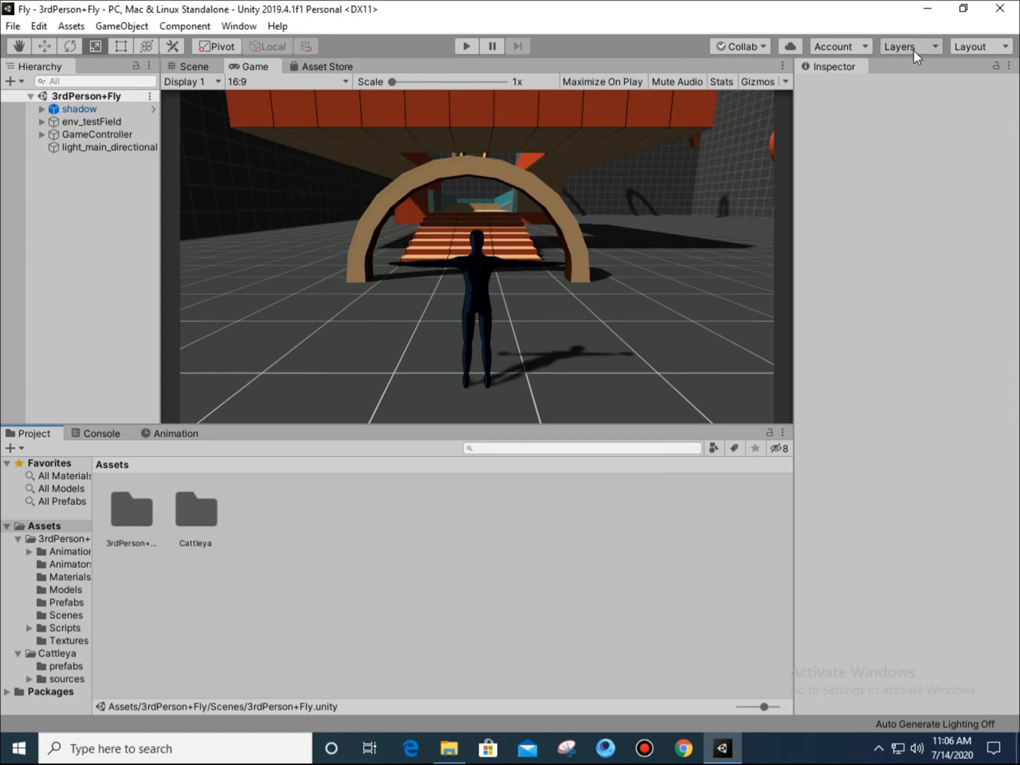
click(832, 49)
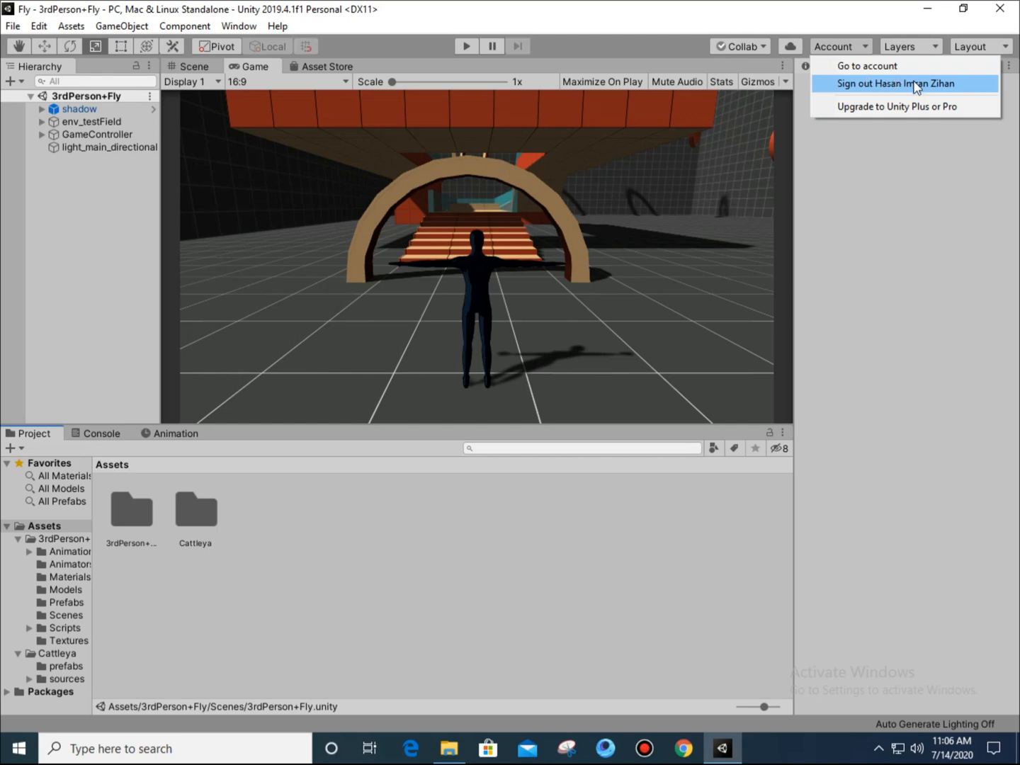
click(898, 220)
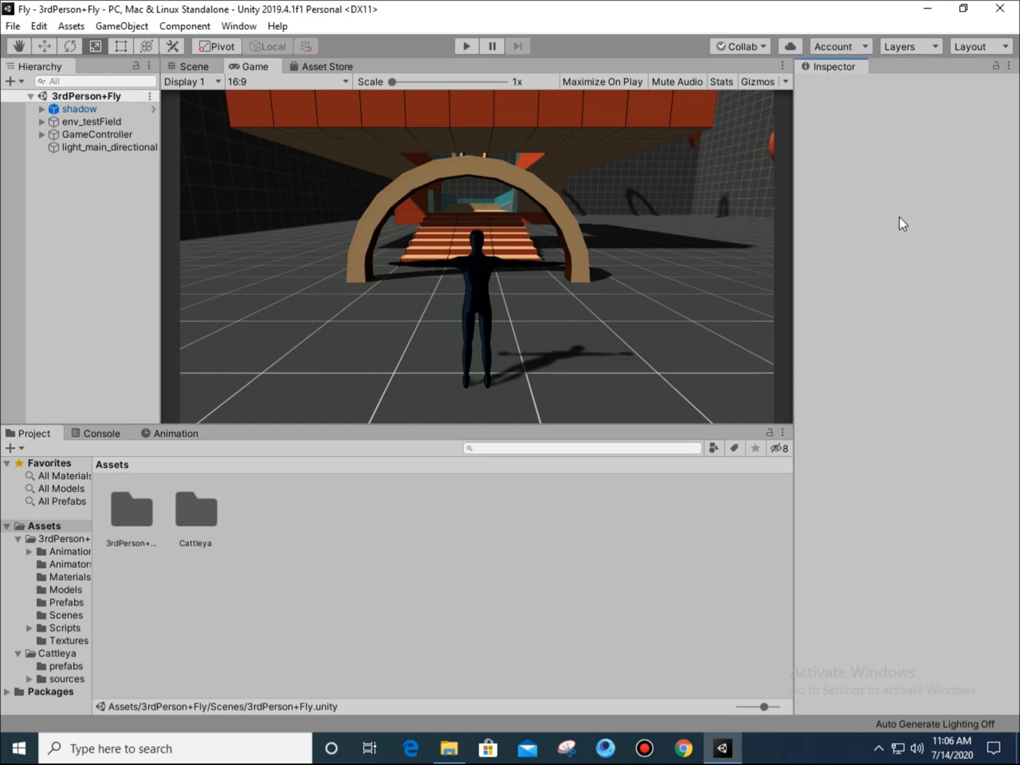
click(121, 272)
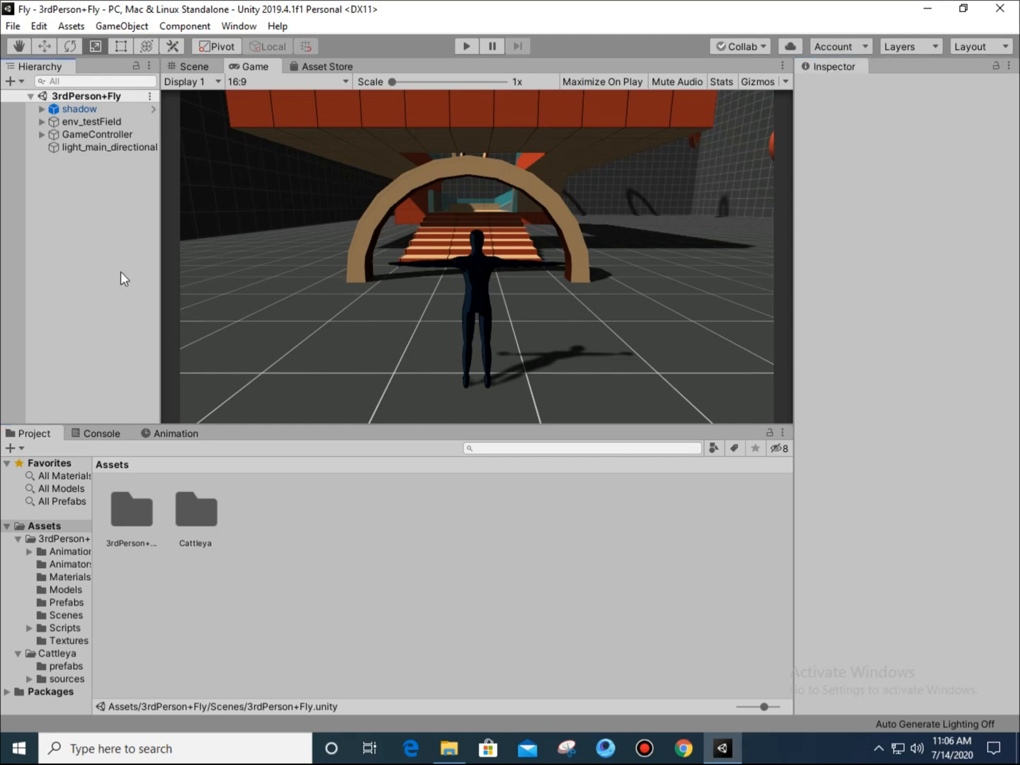
- Bring up the Asset Store and maximize its view
click(327, 68)
right_click(328, 72)
click(339, 102)
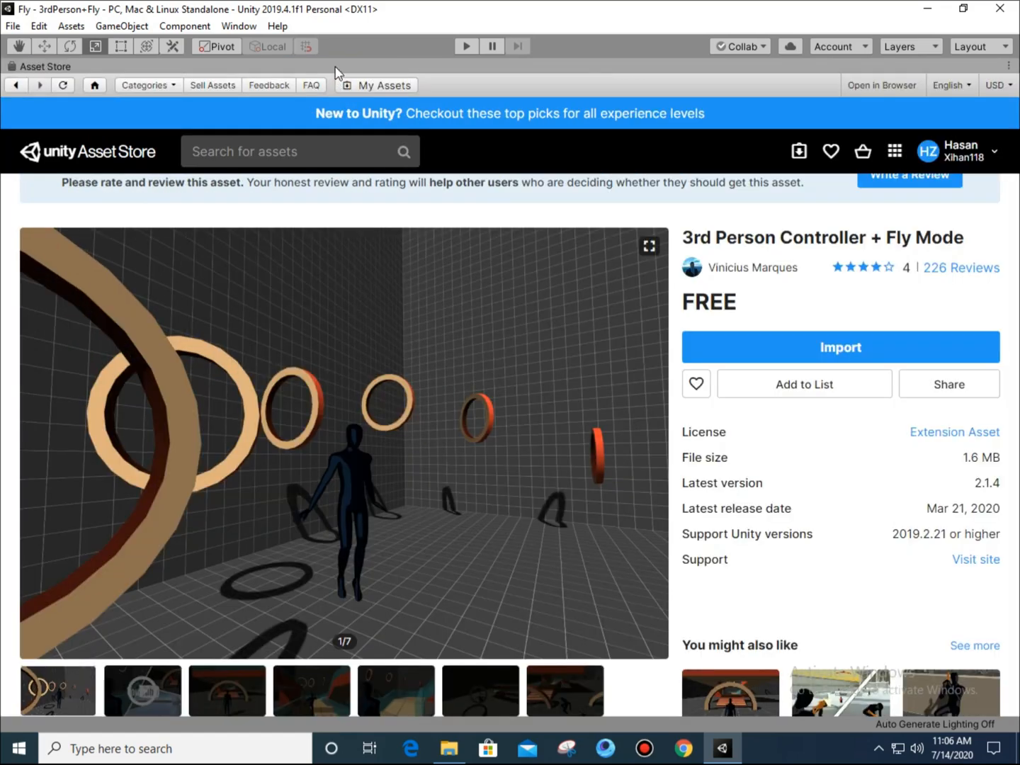
click(245, 27)
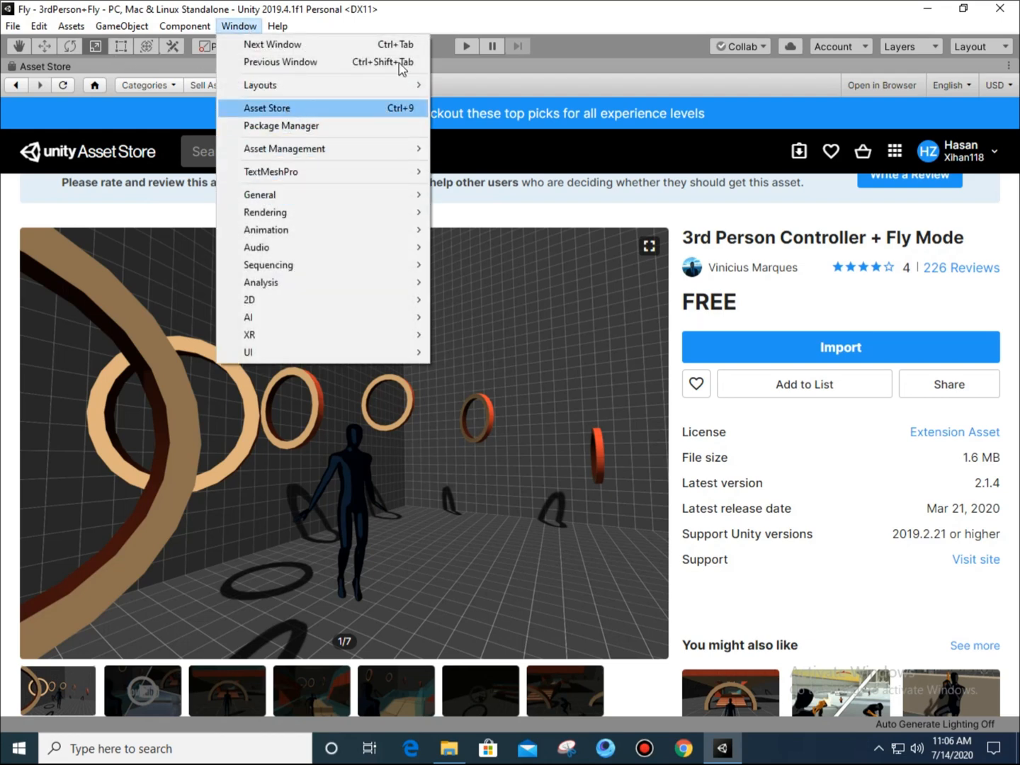
click(465, 62)
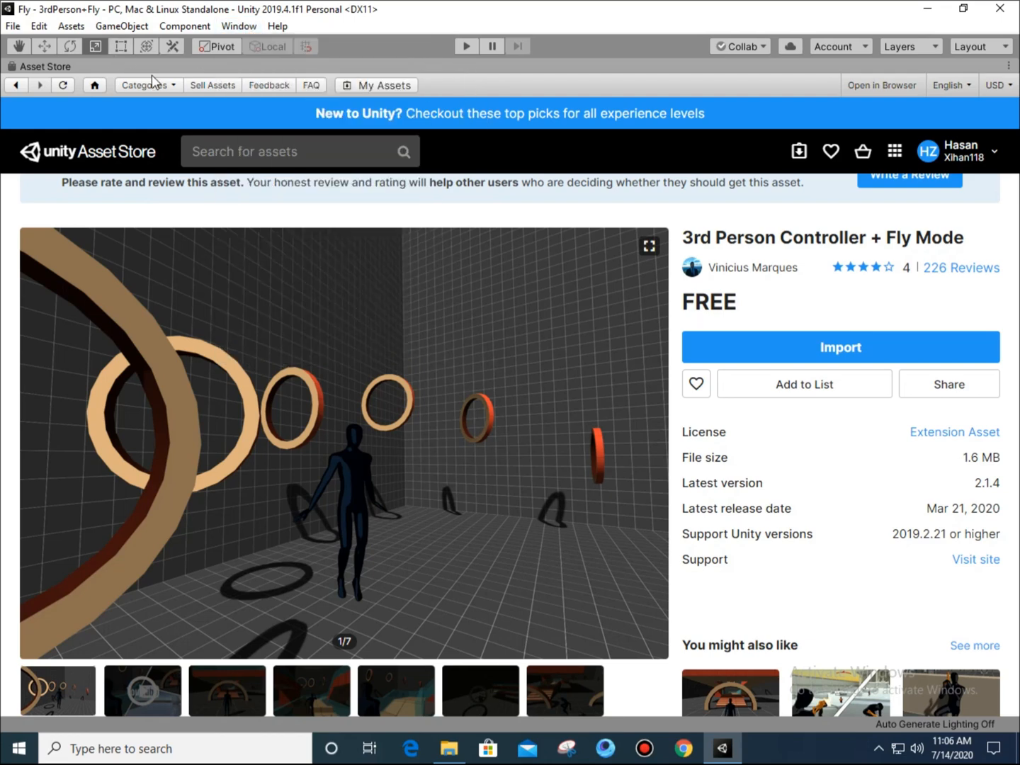
- Search the Asset Store for "fly" and open the 3rd Person Controller + Fly Mode asset page
scroll(425, 317, up, 1)
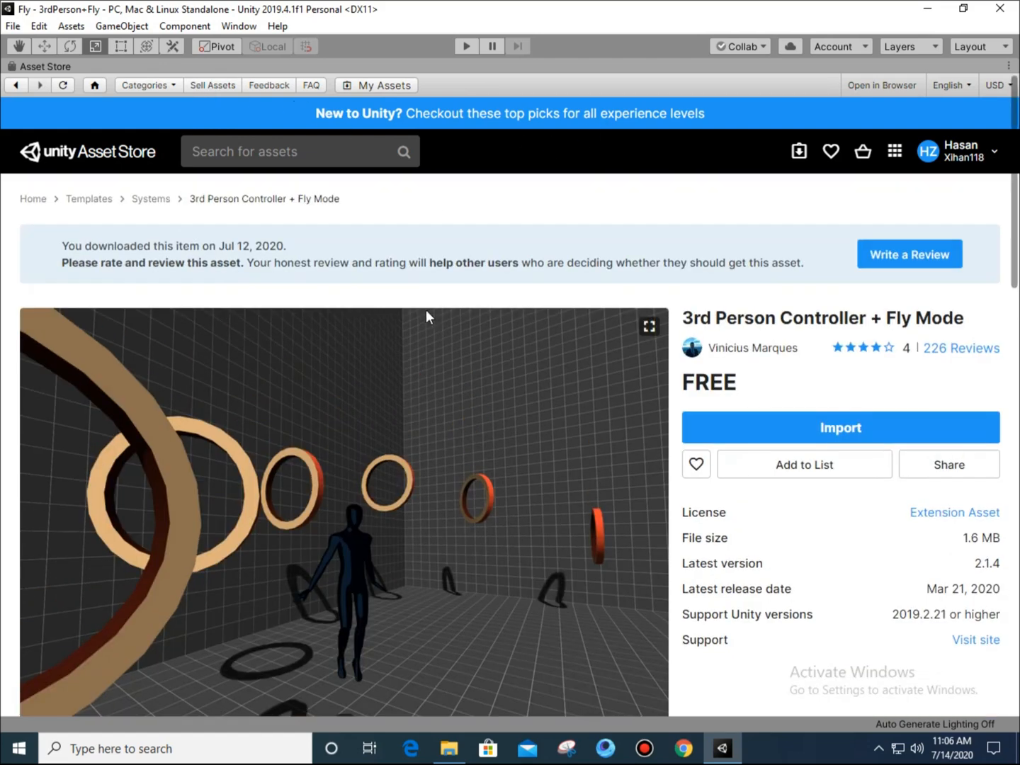
click(292, 152)
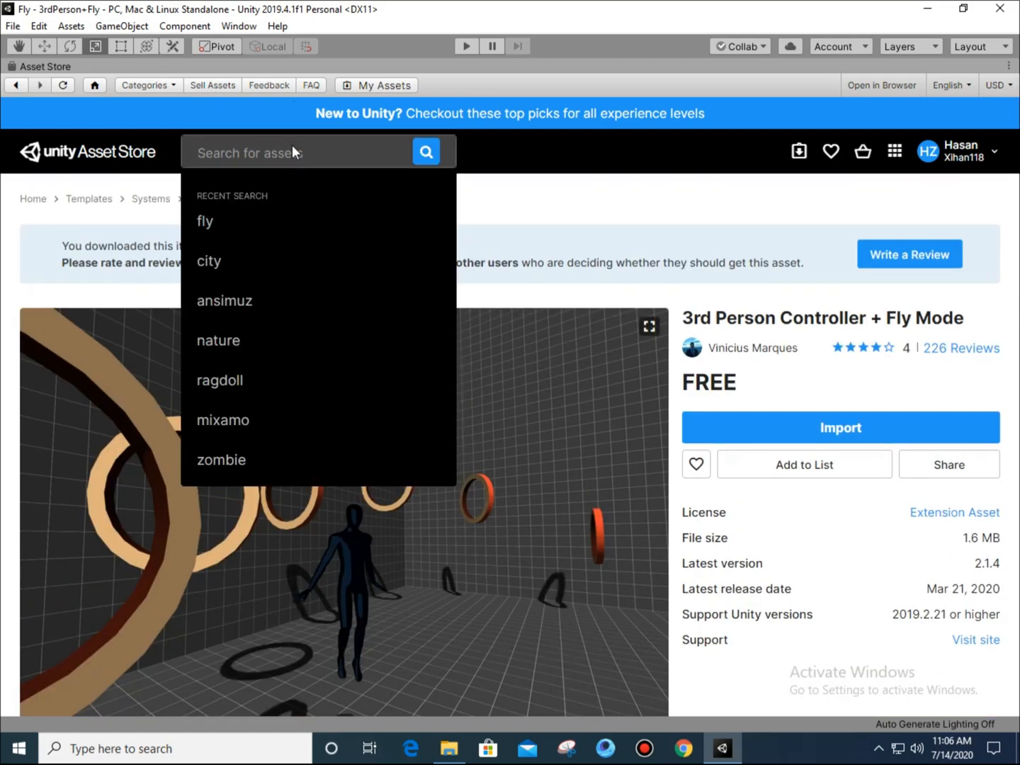
text(fly)
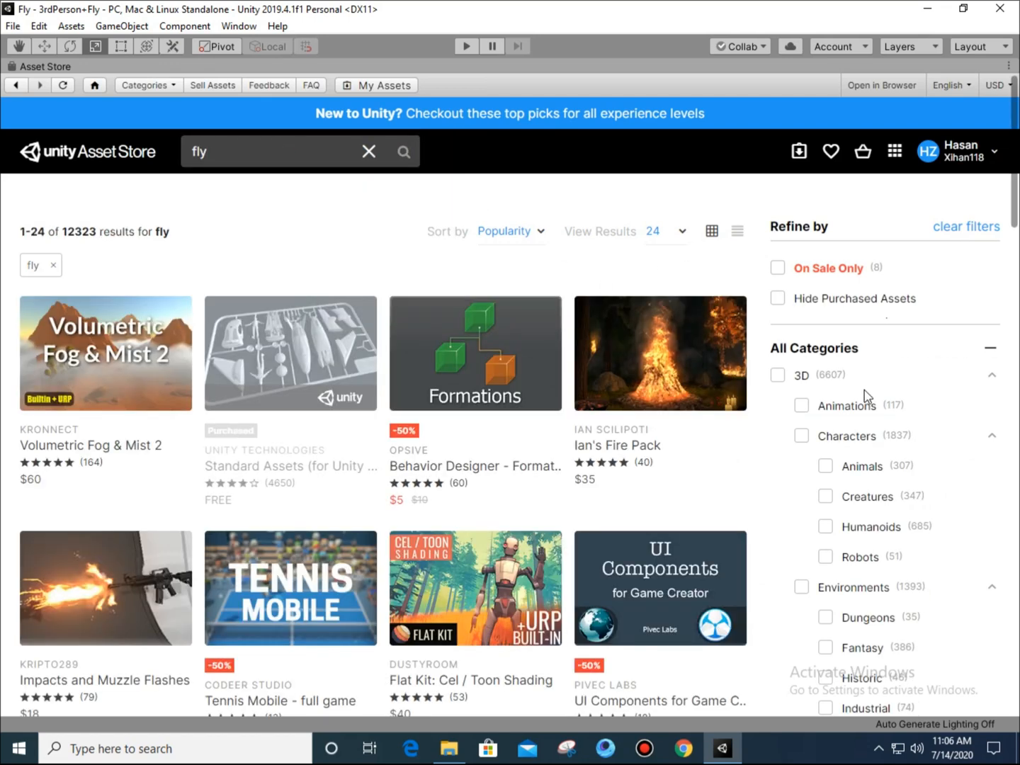
scroll(858, 340, down, 15)
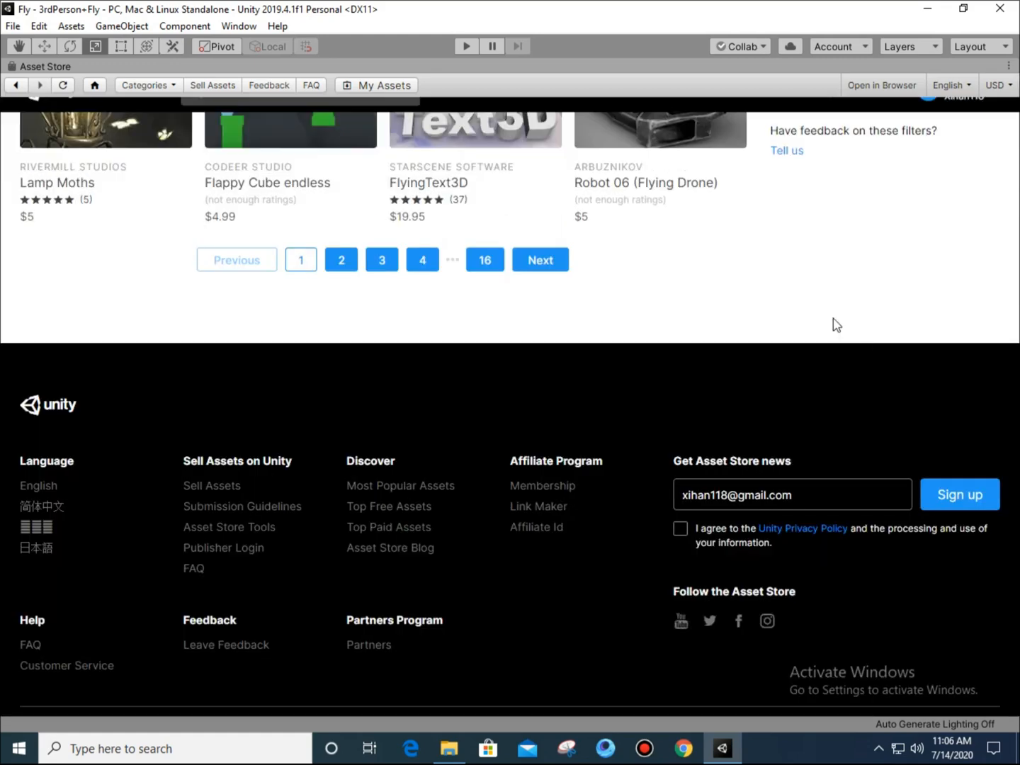
scroll(832, 318, up, 8)
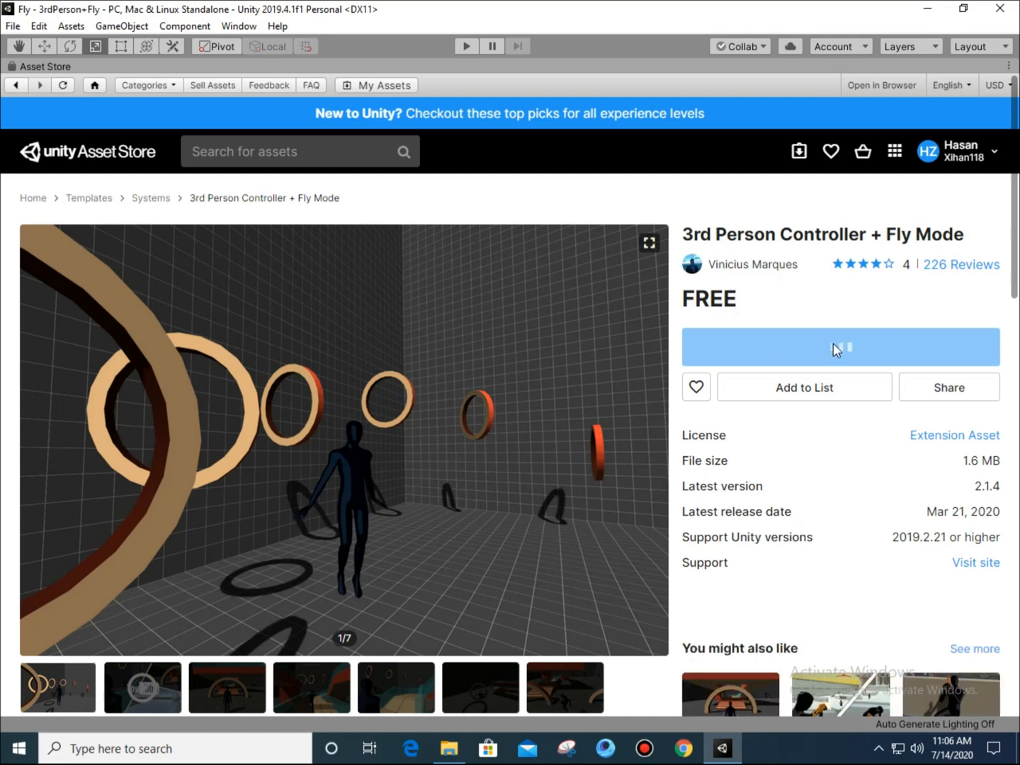
scroll(536, 370, down, 1)
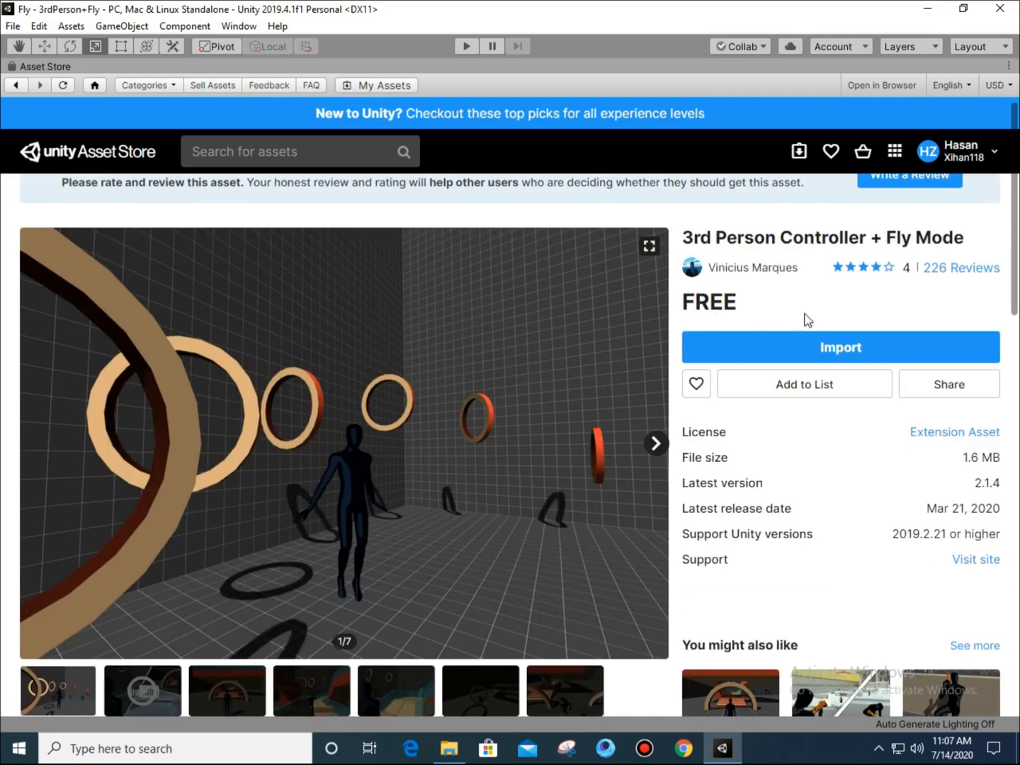
- Import the 3rd Person Controller + Fly Mode package, accepting that it overwrites the current project settings
click(858, 343)
click(708, 348)
click(829, 353)
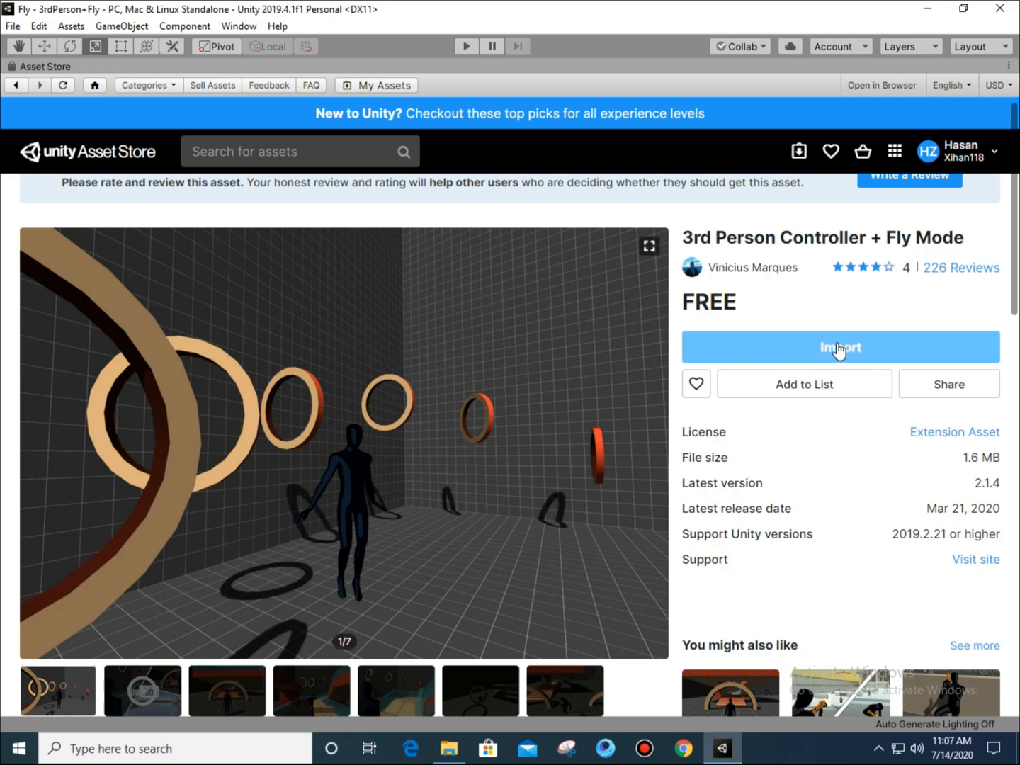
click(839, 347)
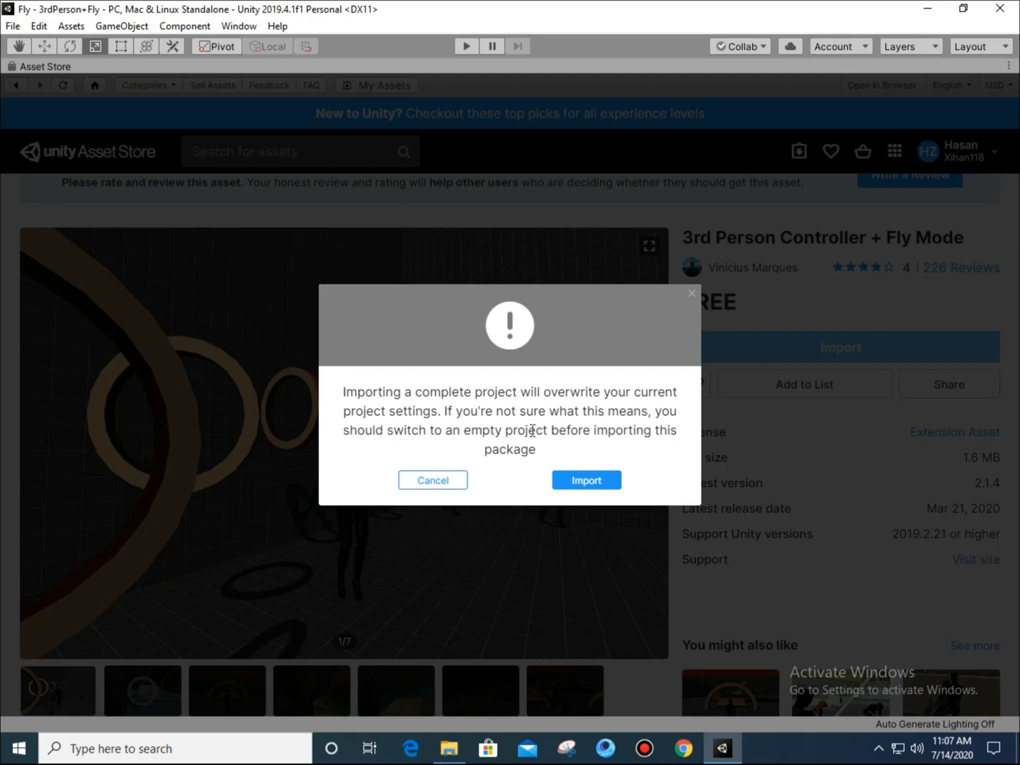
click(581, 481)
click(587, 481)
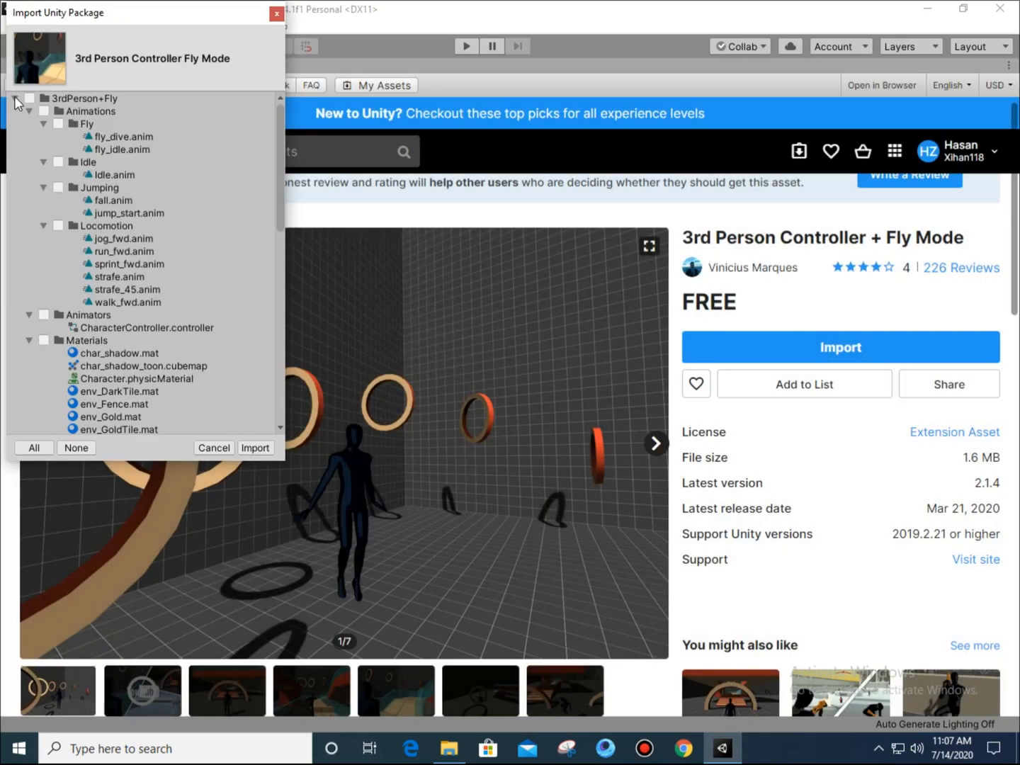
click(15, 99)
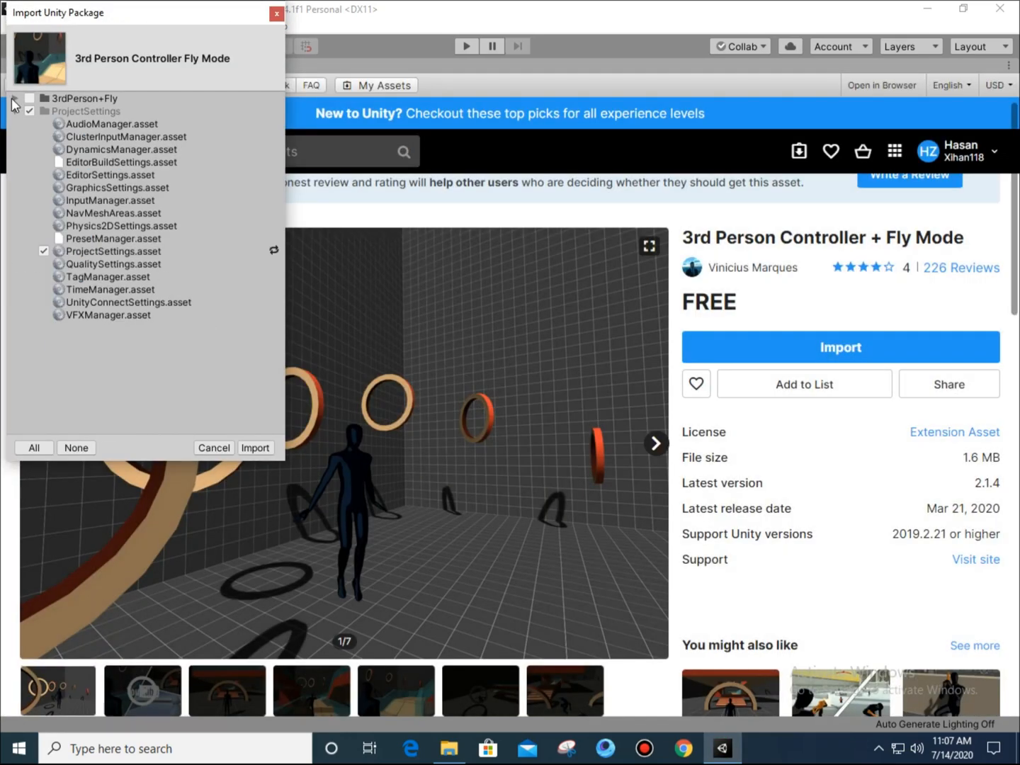
click(258, 449)
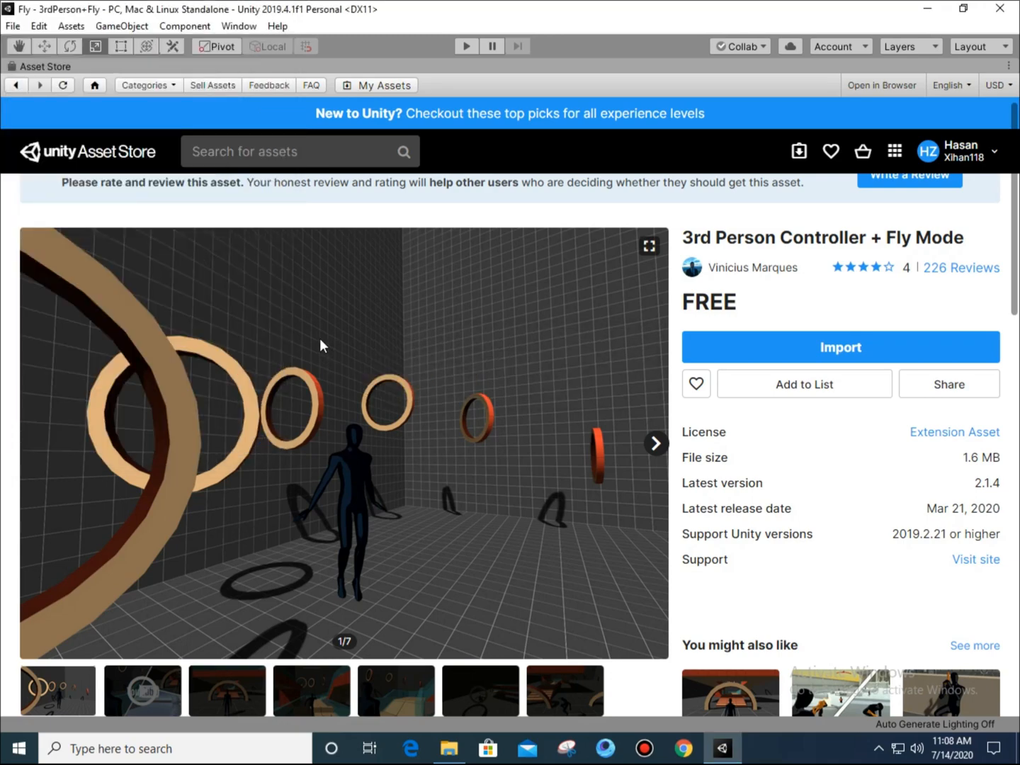
- Restore the maximized Asset Store to the normal editor layout and switch to the Game view
scroll(328, 325, up, 2)
scroll(330, 326, down, 2)
scroll(392, 257, up, 2)
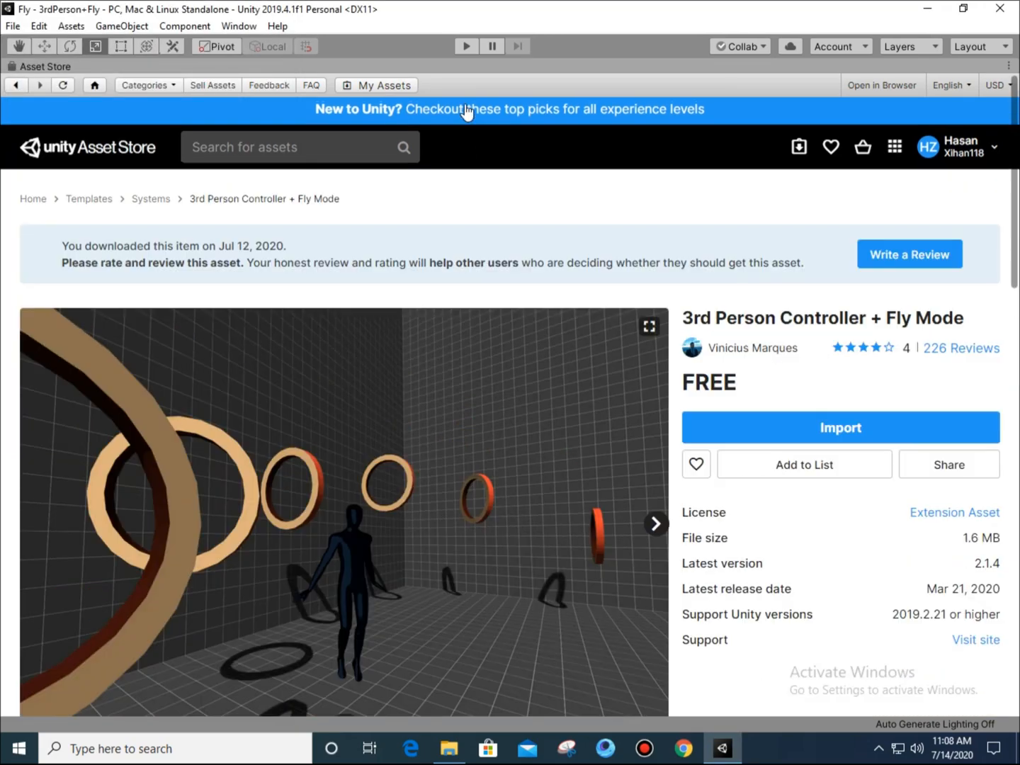
right_click(464, 72)
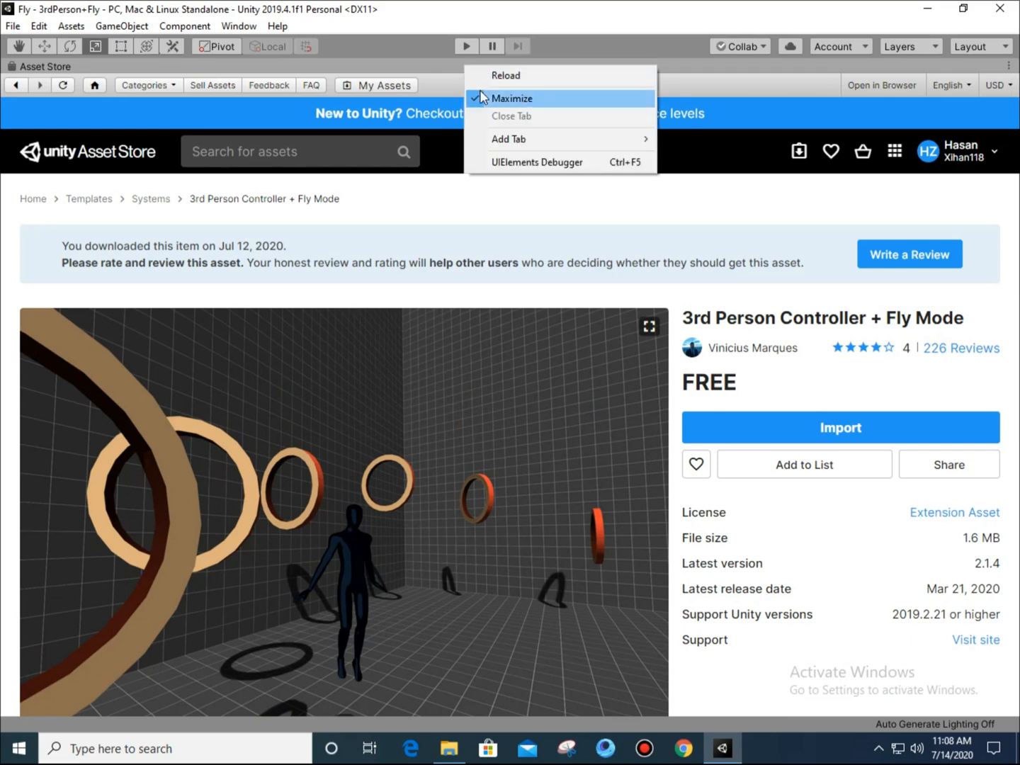
click(483, 95)
click(252, 66)
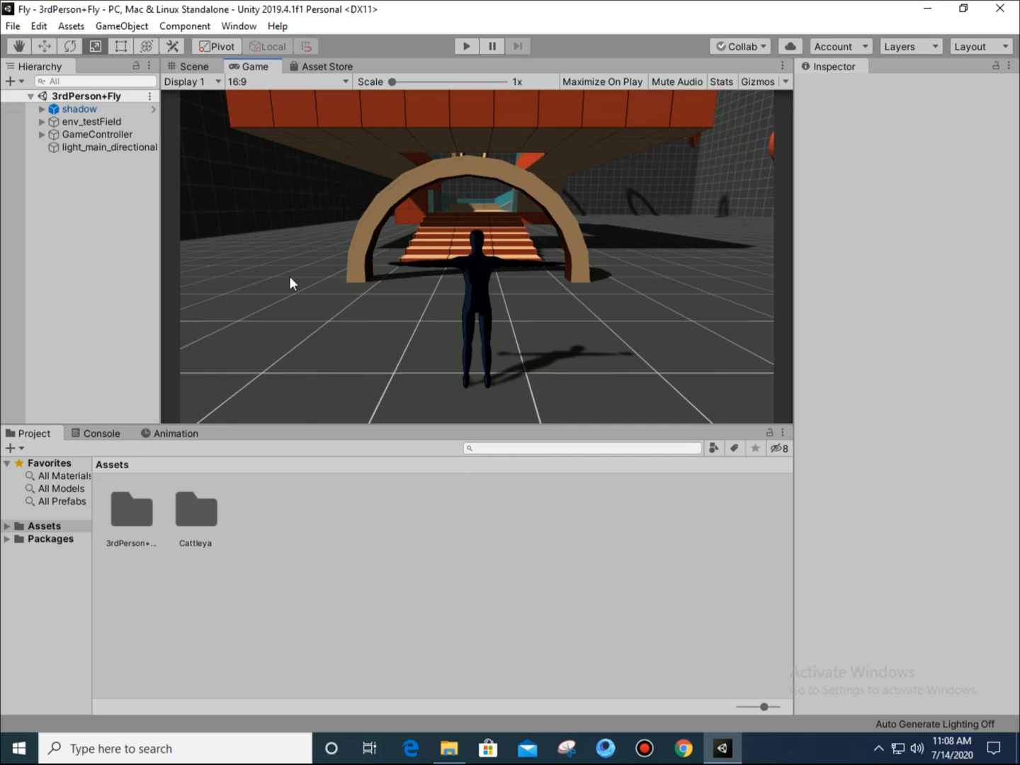
- Open the demo scene from the Scenes folder of 3rdPerson+Fly, and return to the Assets root folder
click(123, 511)
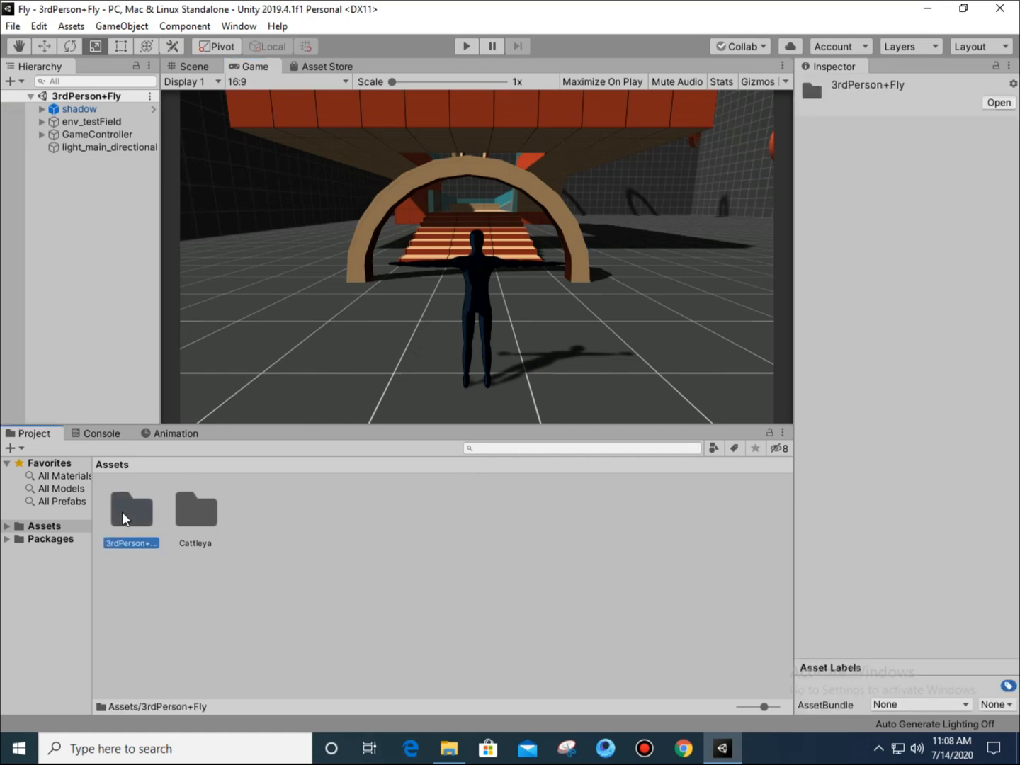
double_click(122, 512)
click(450, 511)
double_click(451, 511)
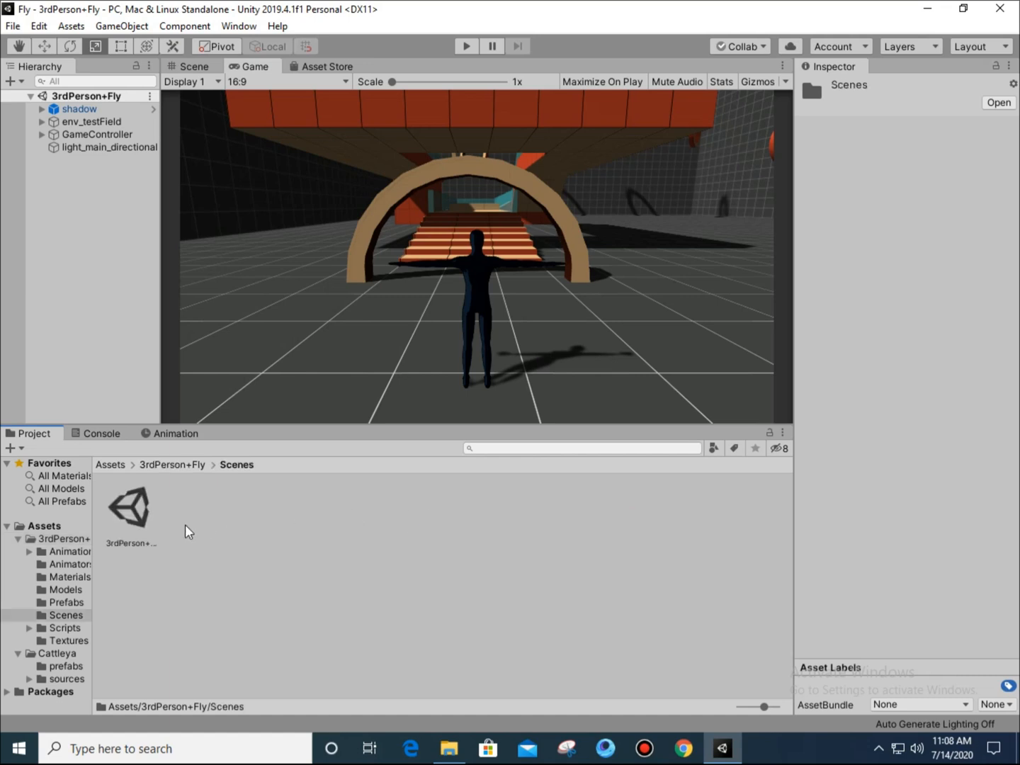
click(148, 522)
click(403, 503)
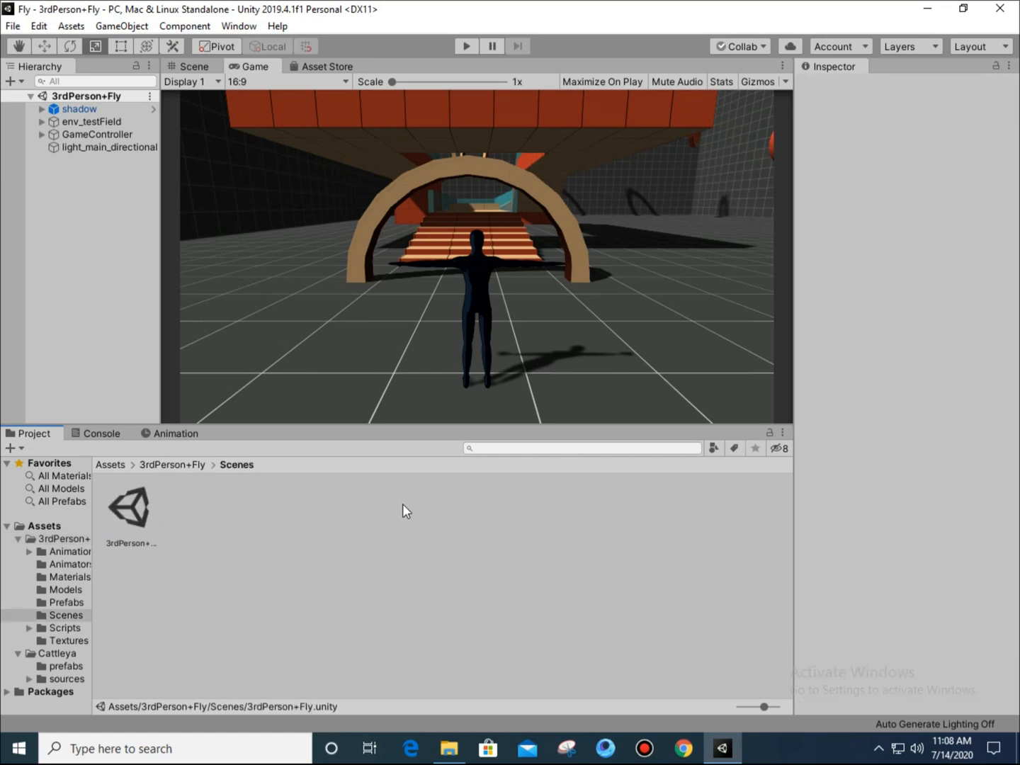
click(110, 463)
- Run the demo scene and walk the character up the ramps to the platform facing the flying rings
click(473, 45)
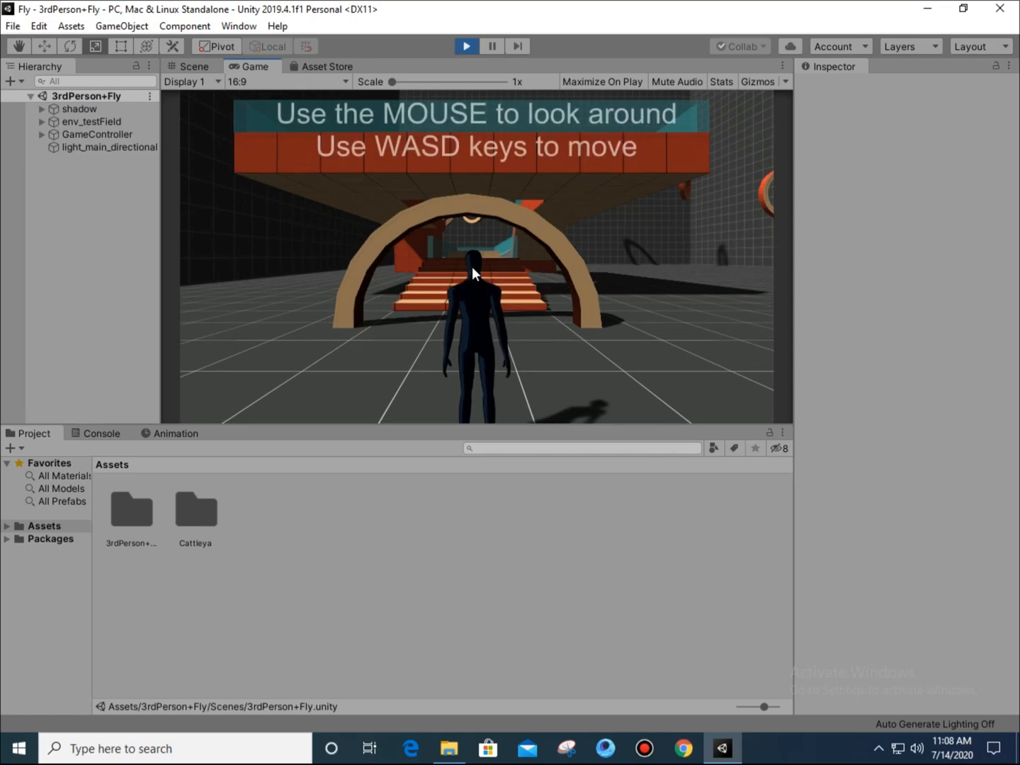
key(w)
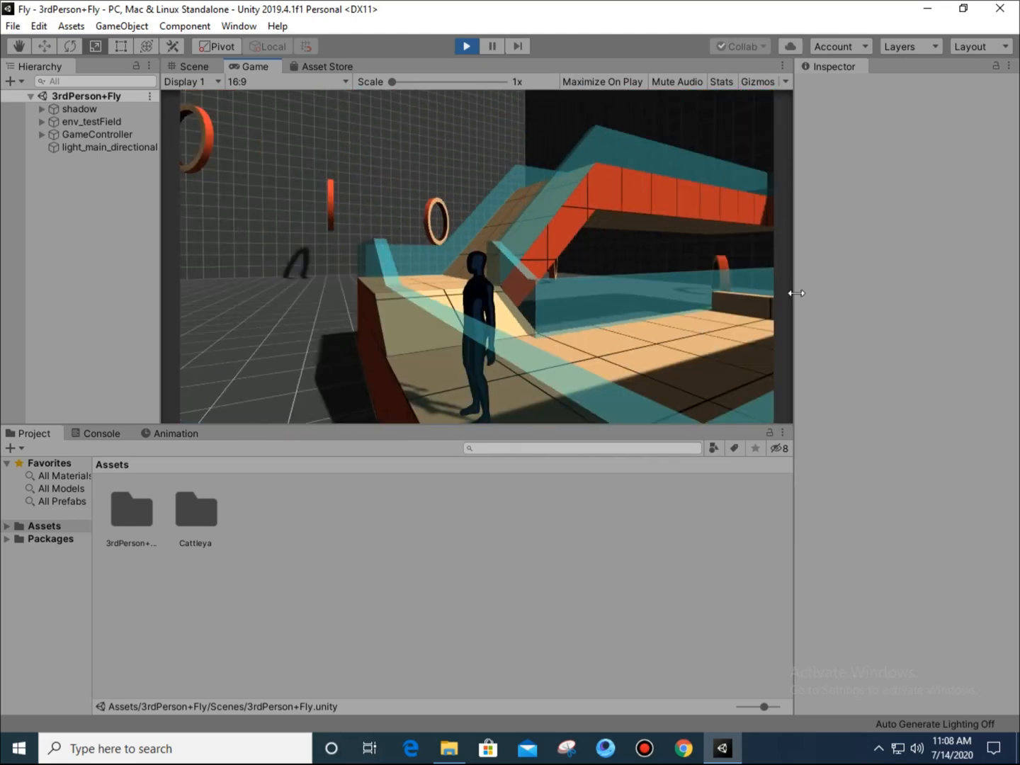
key(w)
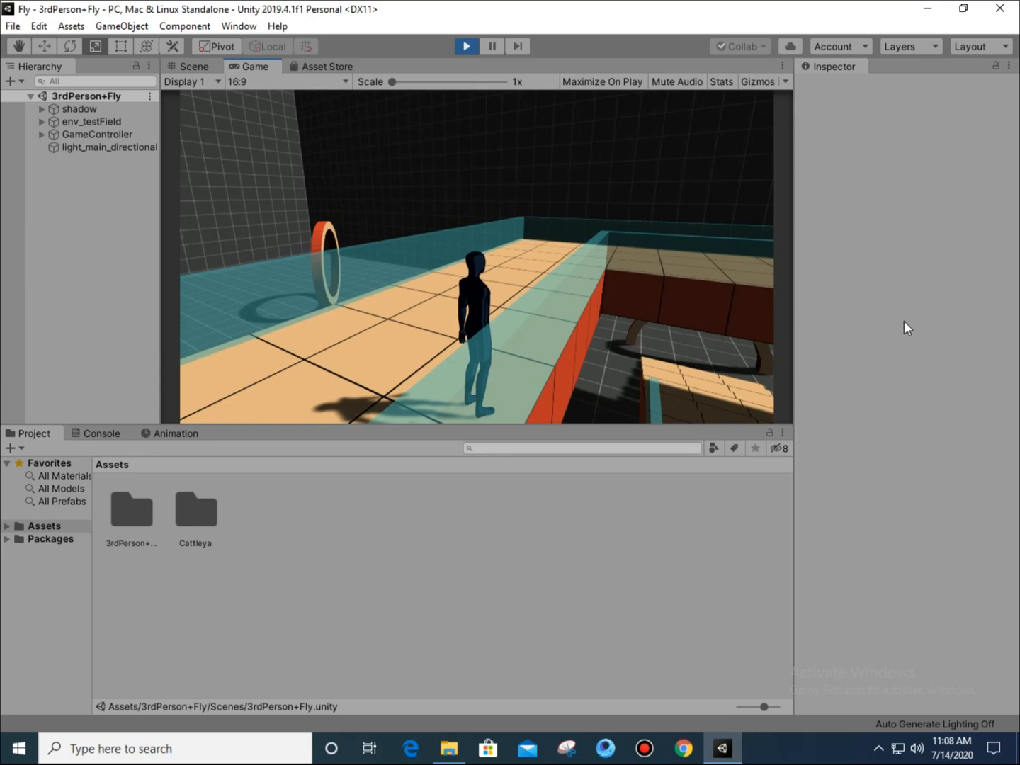
key(w)
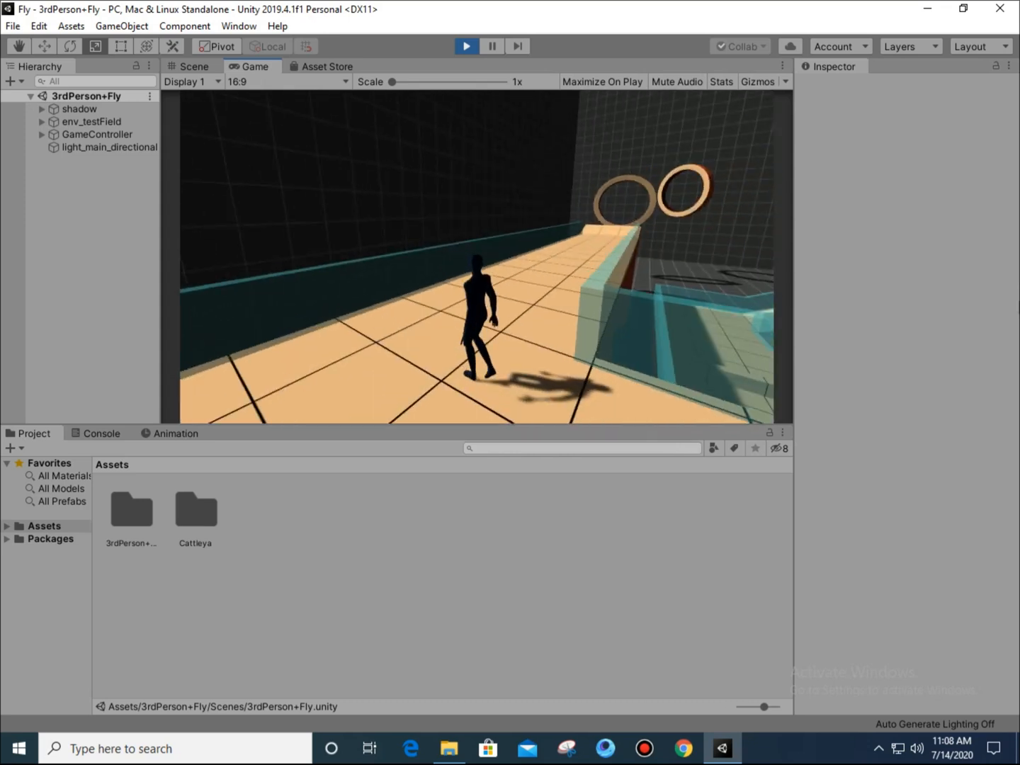
key(w)
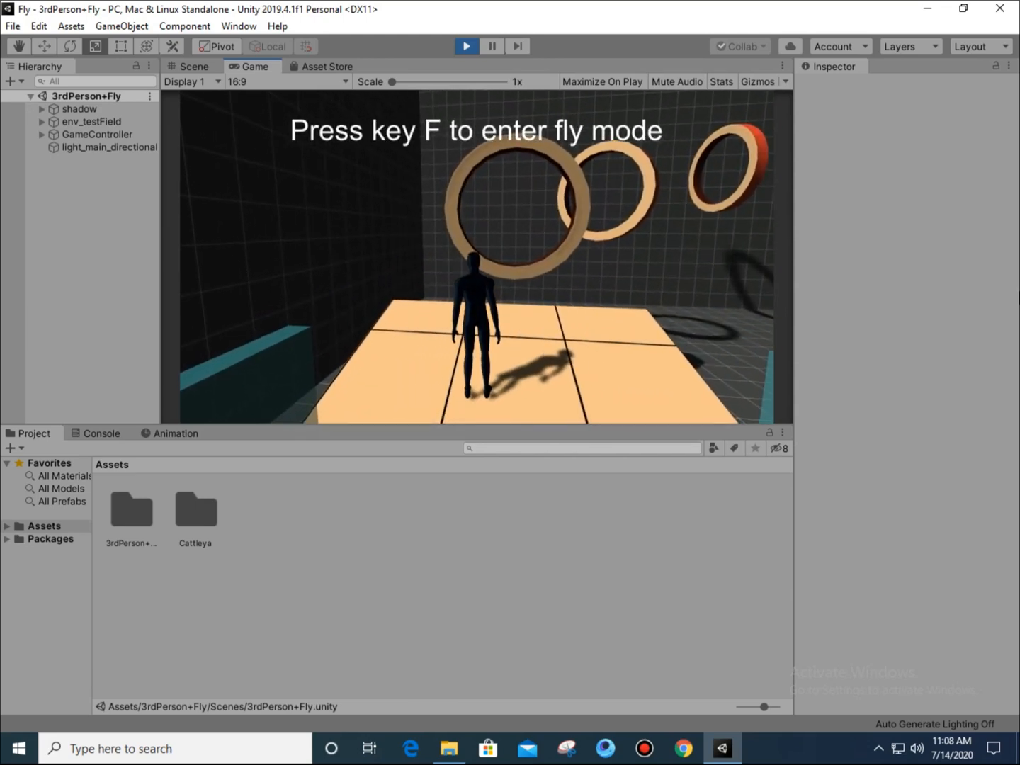
- Test switching the character's fly mode on and off while moving around the rings, and stop the play session
key(f)
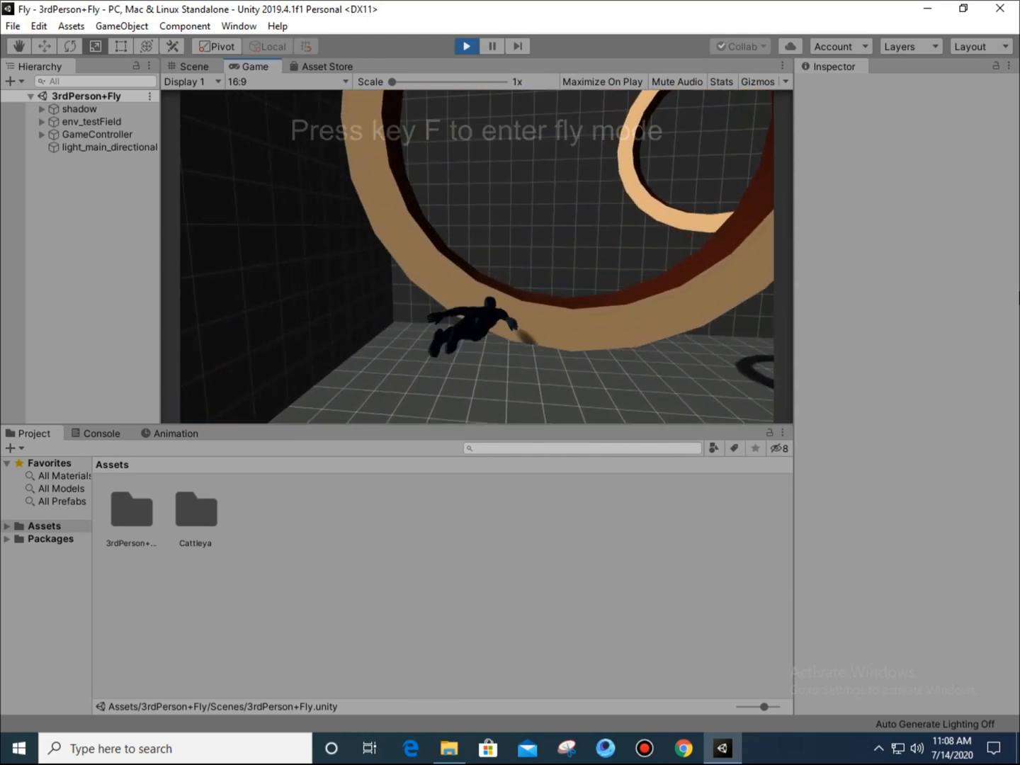
key(f)
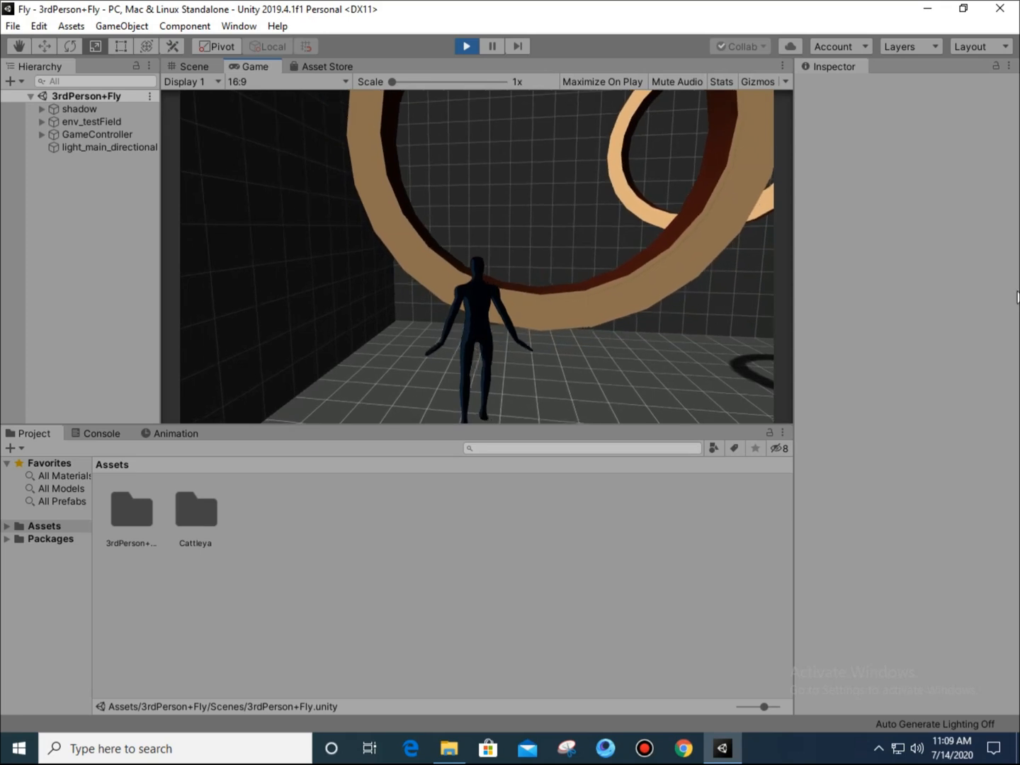
key(f)
key(w)
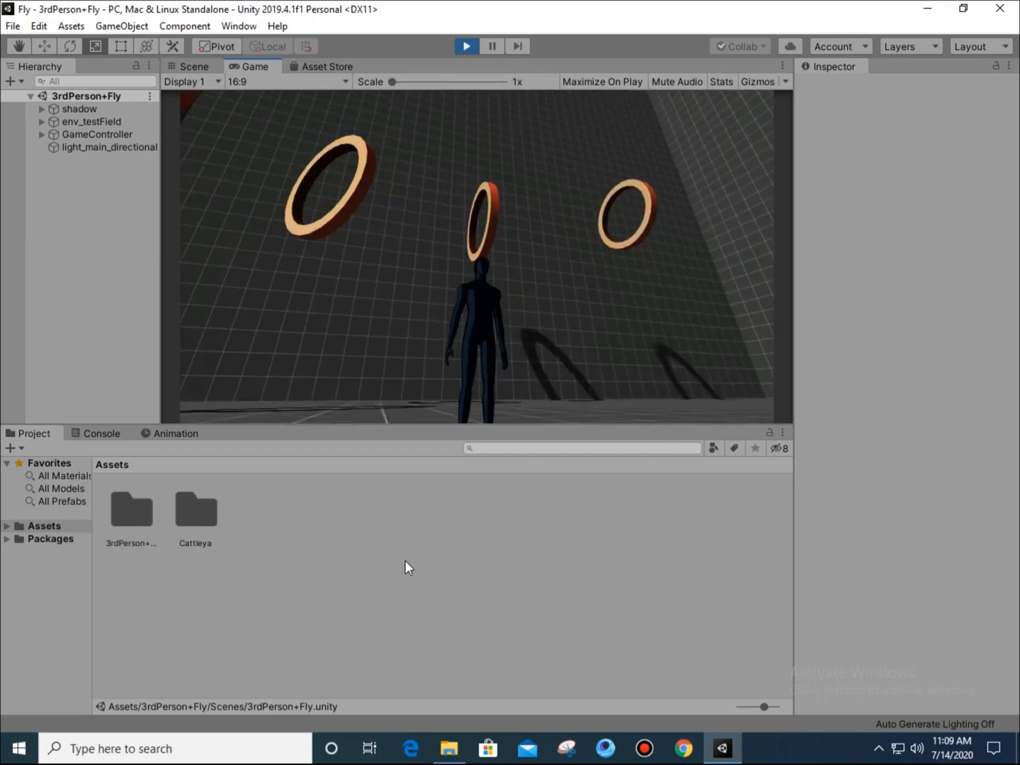
click(437, 290)
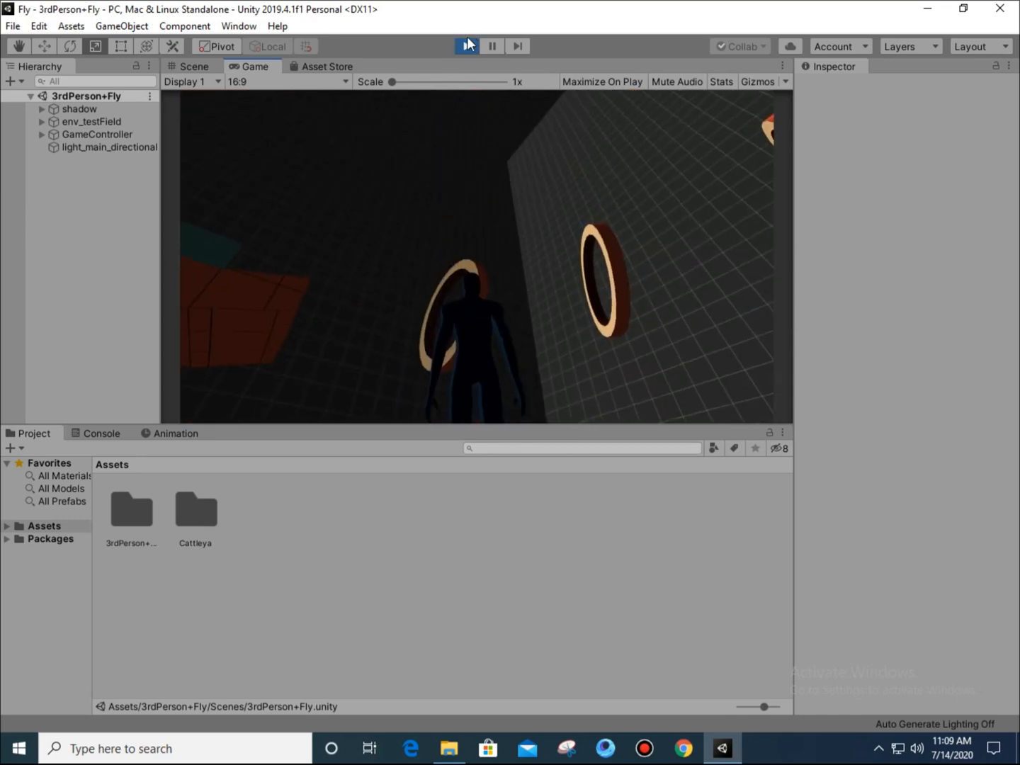
click(466, 44)
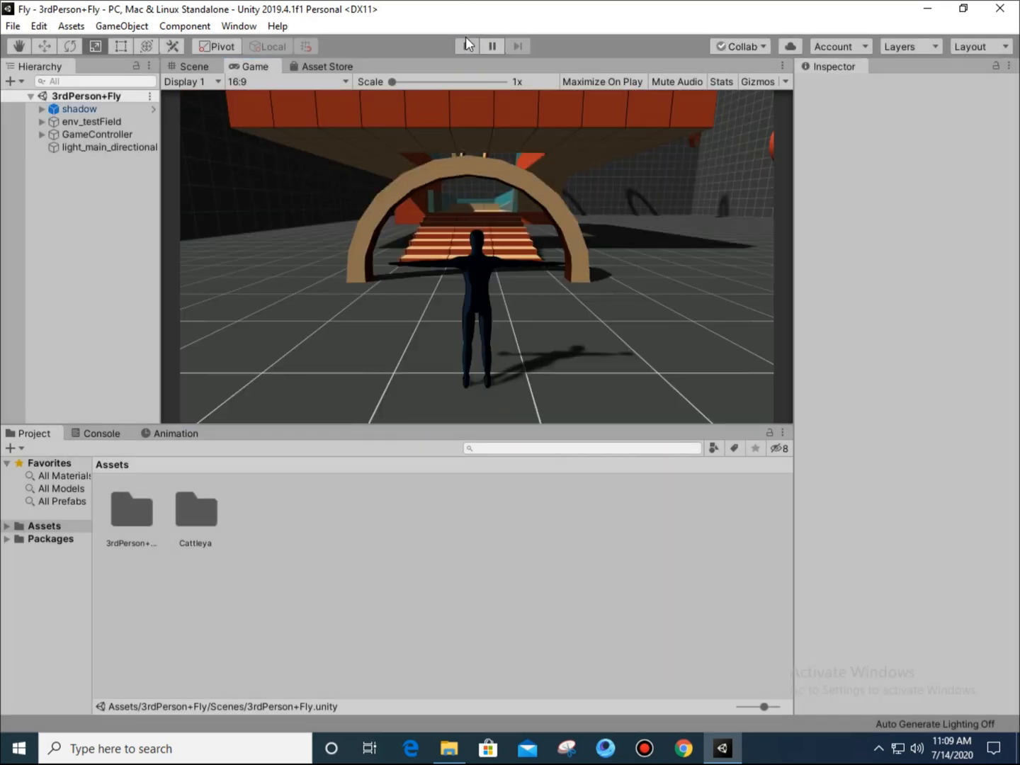
- Create a new scene named Scene in the Assets root folder and open it
click(305, 569)
right_click(306, 569)
mouse_move(347, 176)
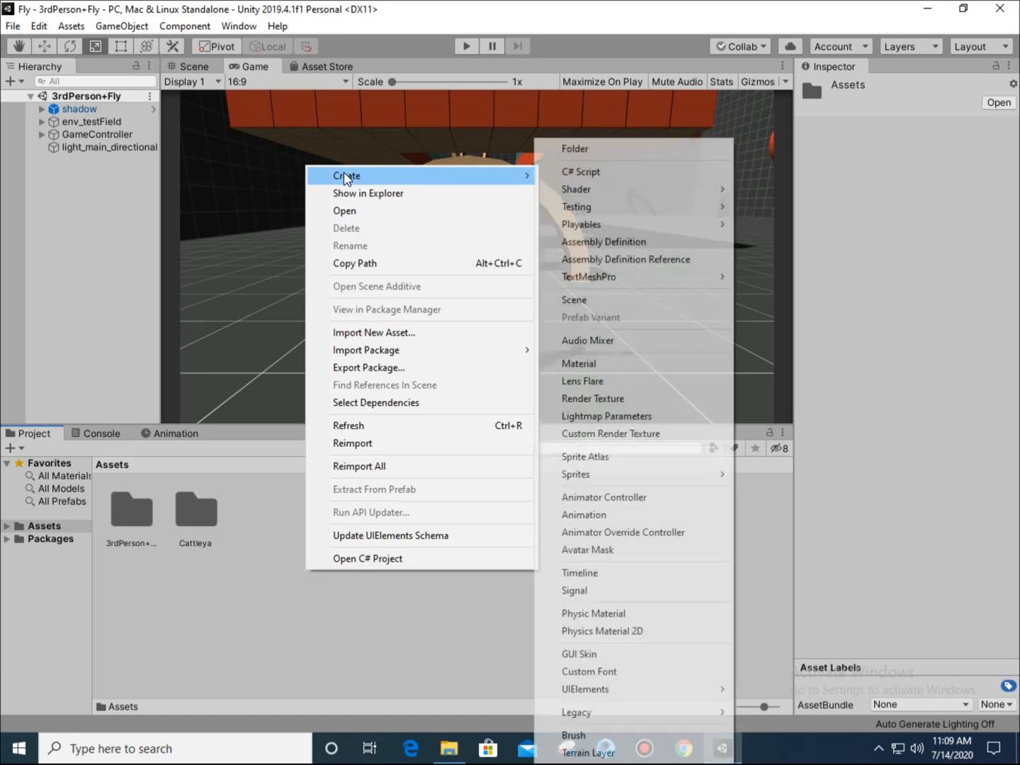
click(630, 299)
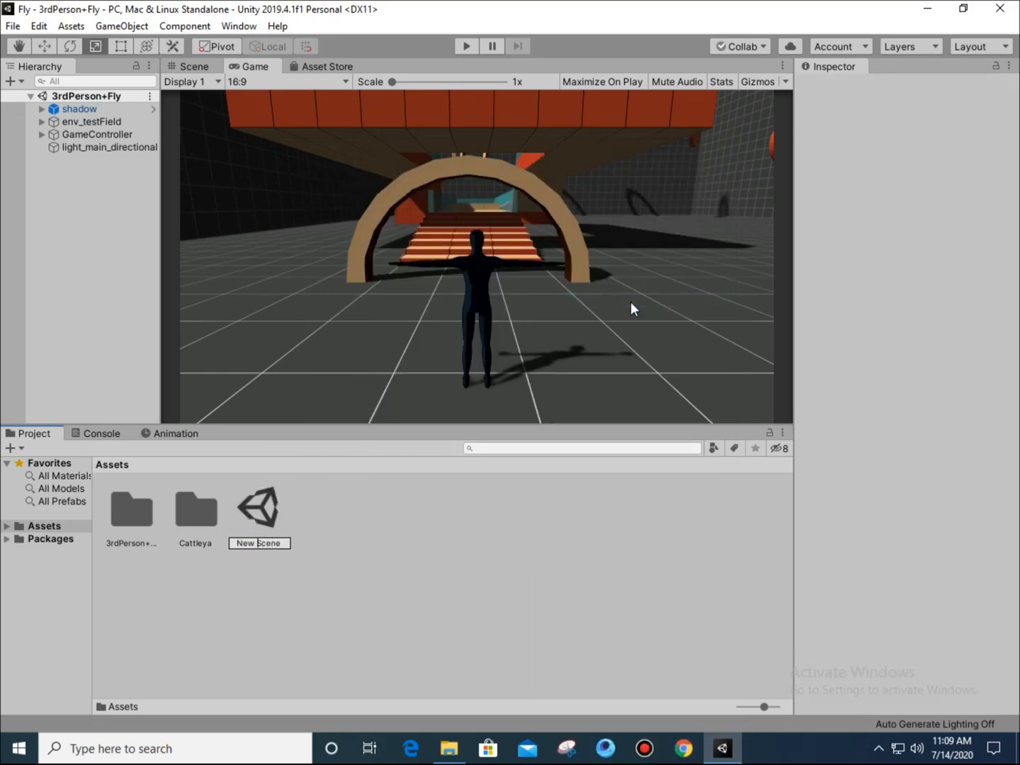
key(BackSpace)
key(Return)
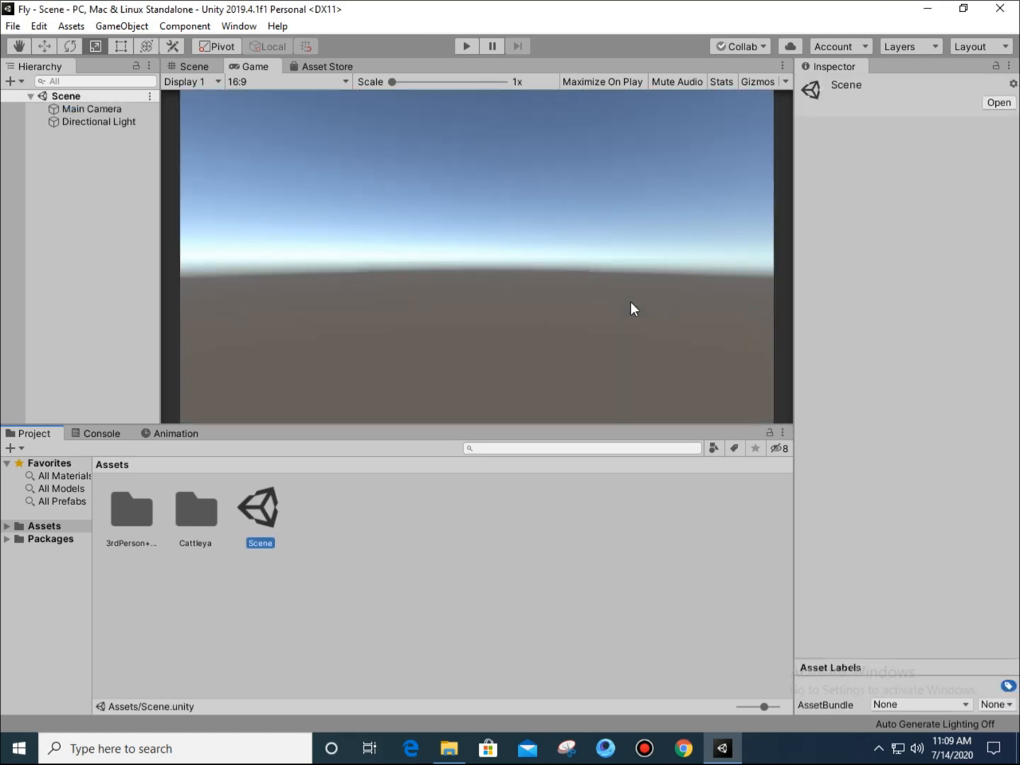
- Switch to the Scene view and add a 3D plane to the new scene
click(194, 67)
double_click(104, 119)
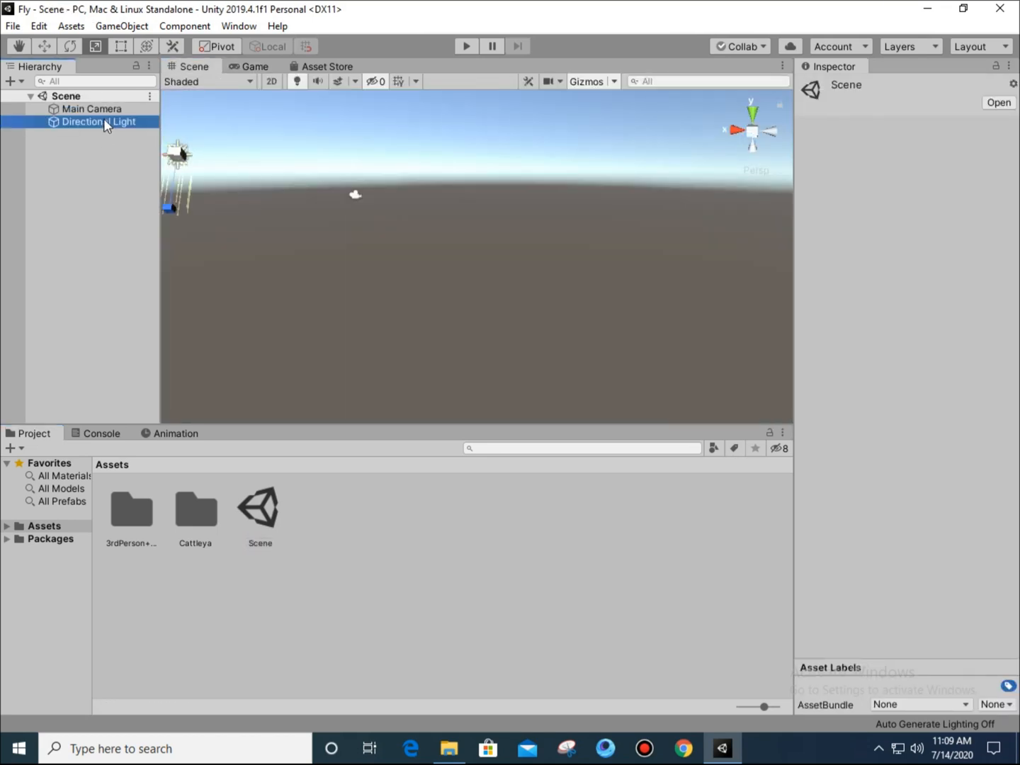
click(80, 214)
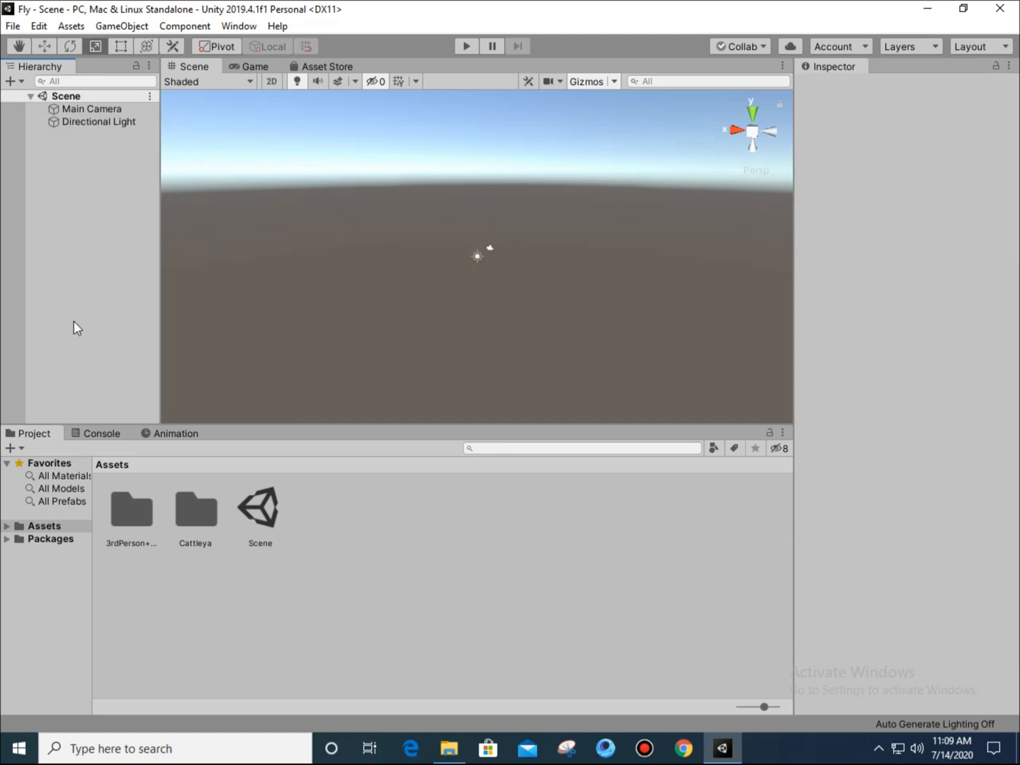
right_click(58, 252)
click(71, 221)
right_click(70, 220)
mouse_move(122, 390)
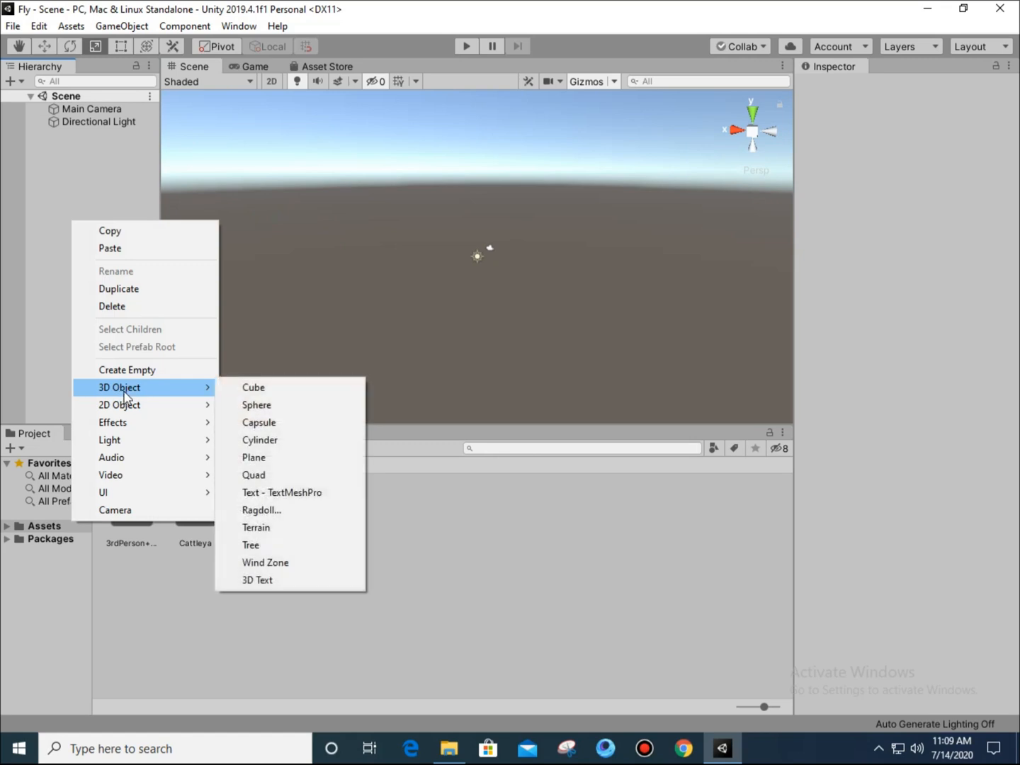
click(297, 461)
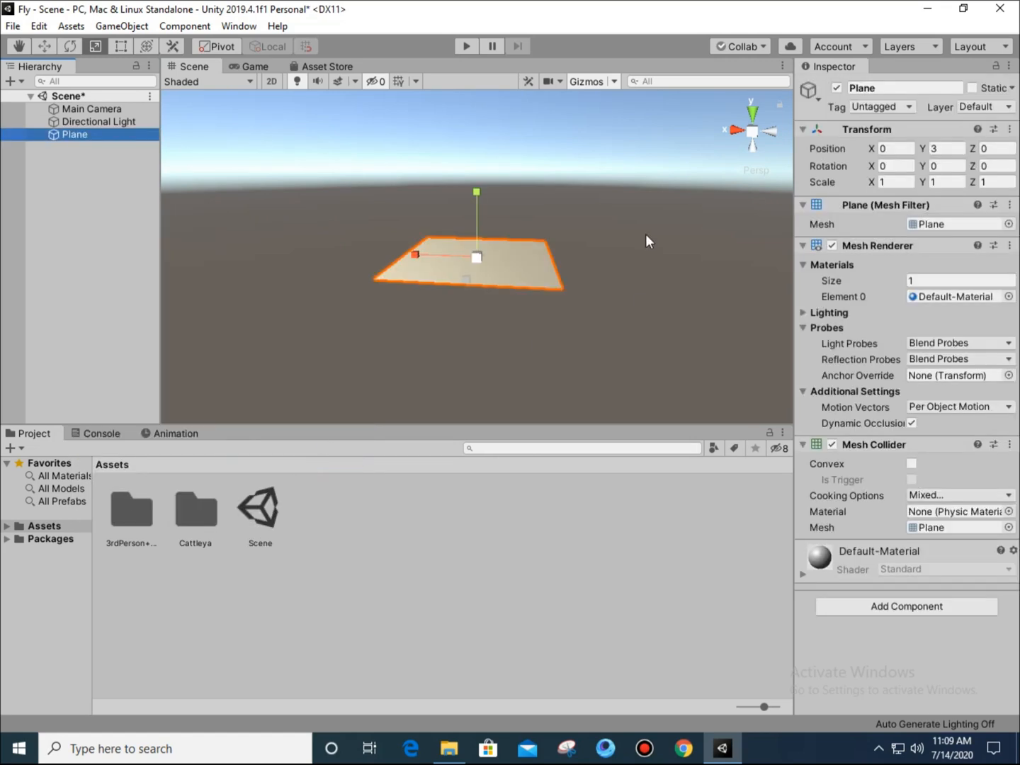
- Set the plane's scale to 3 on both X and Z
middle_drag(495, 168, 459, 331)
right_drag(474, 327, 375, 404)
scroll(469, 253, up, 9)
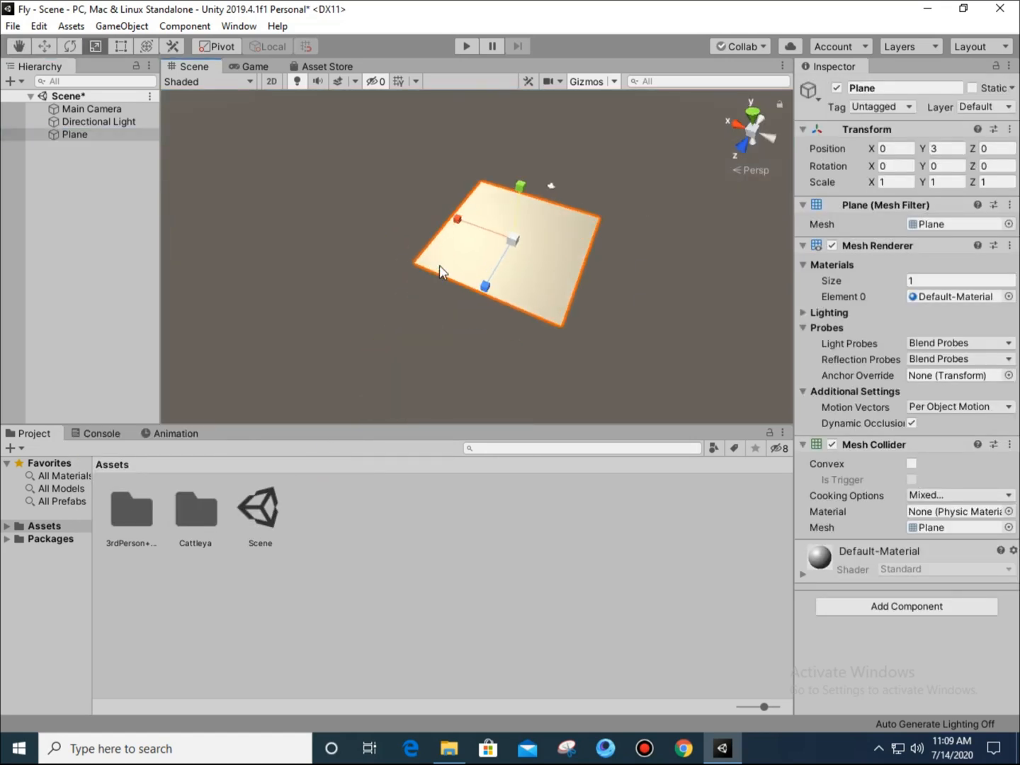
scroll(467, 252, up, 2)
click(896, 181)
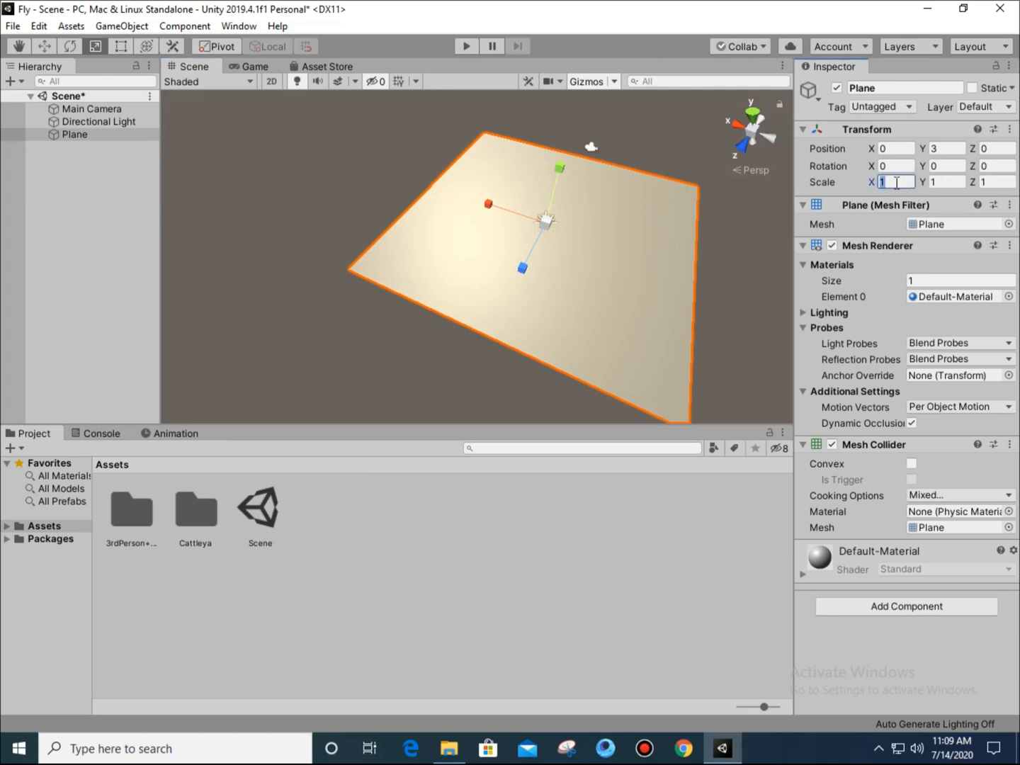
text(3)
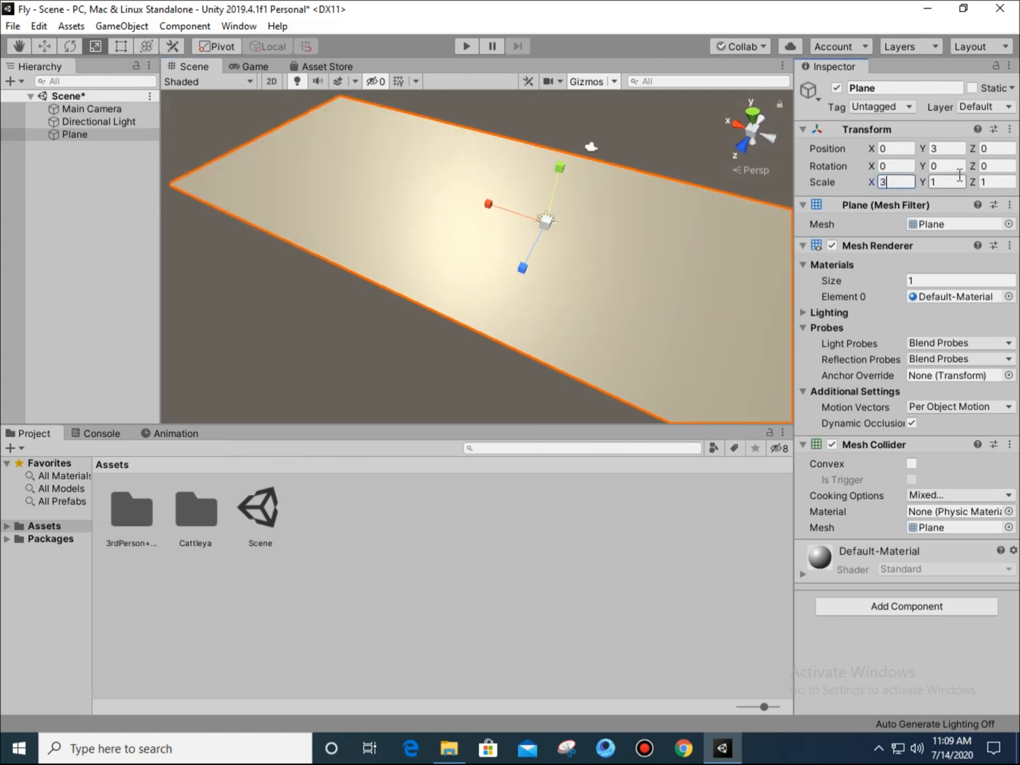
click(995, 183)
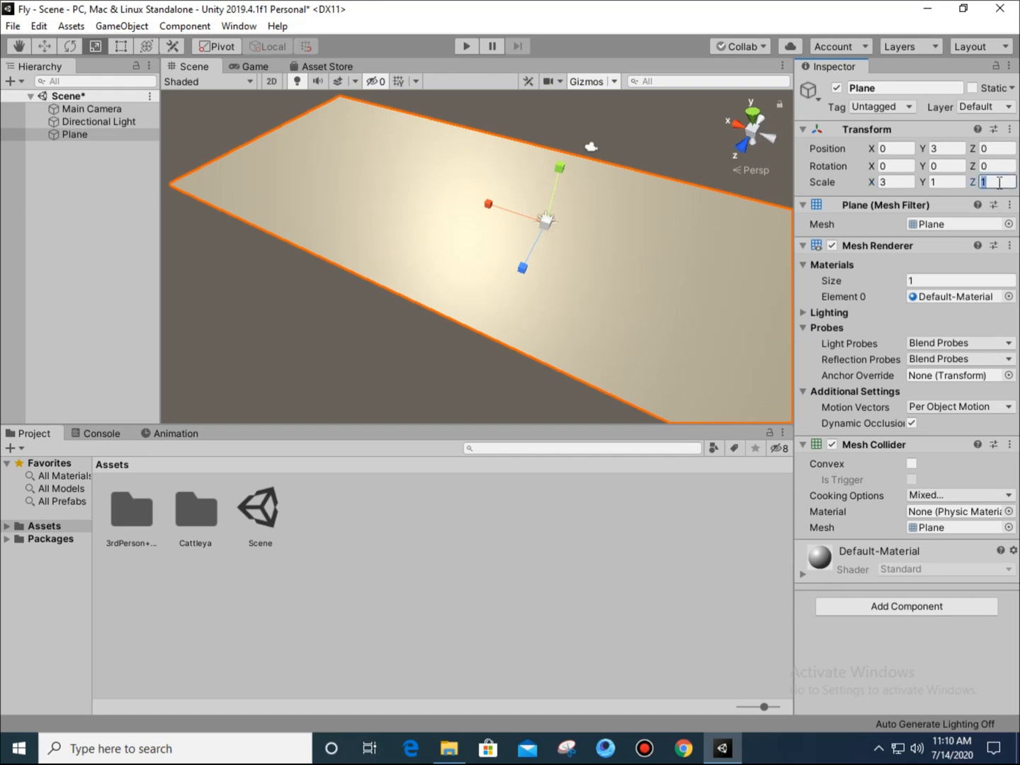
text(3)
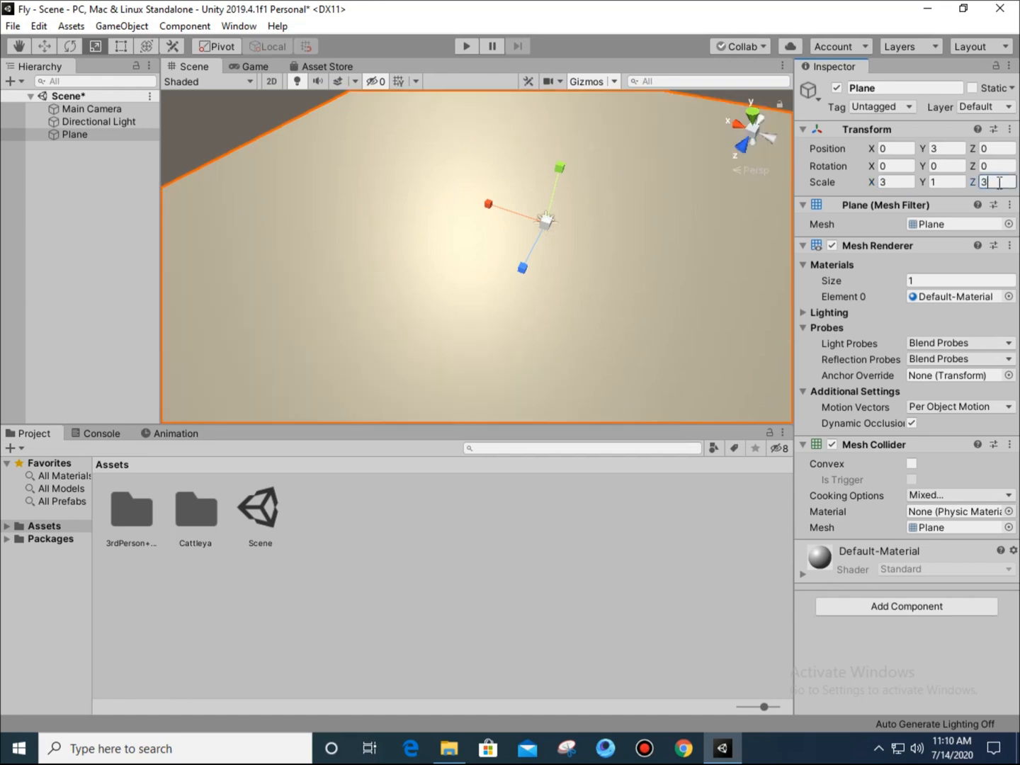
- Set the plane's Y position to 0 and deselect it
click(949, 148)
text(0)
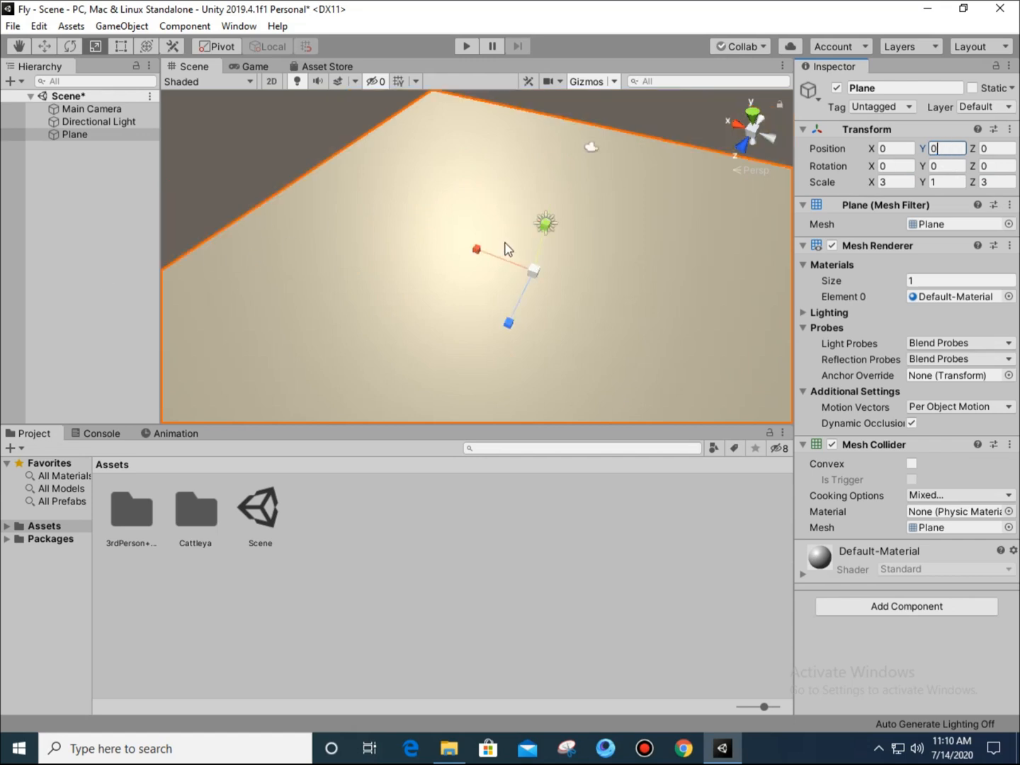
click(150, 271)
right_drag(542, 216, 575, 214)
click(593, 322)
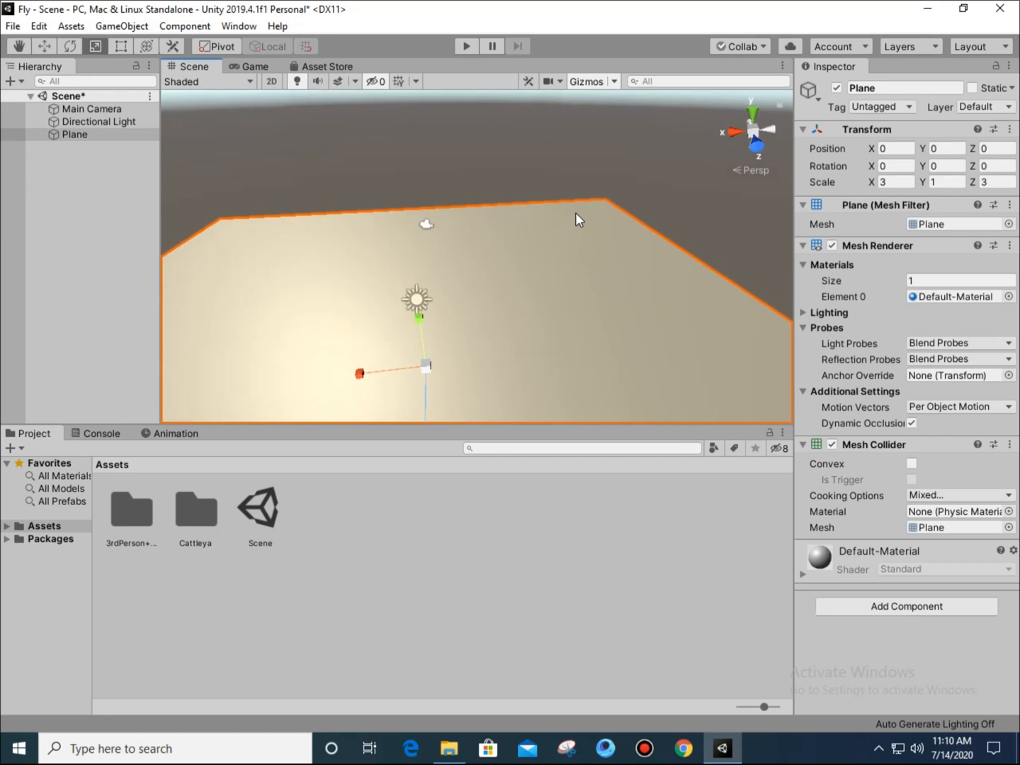
click(10, 220)
right_drag(496, 305, 326, 163)
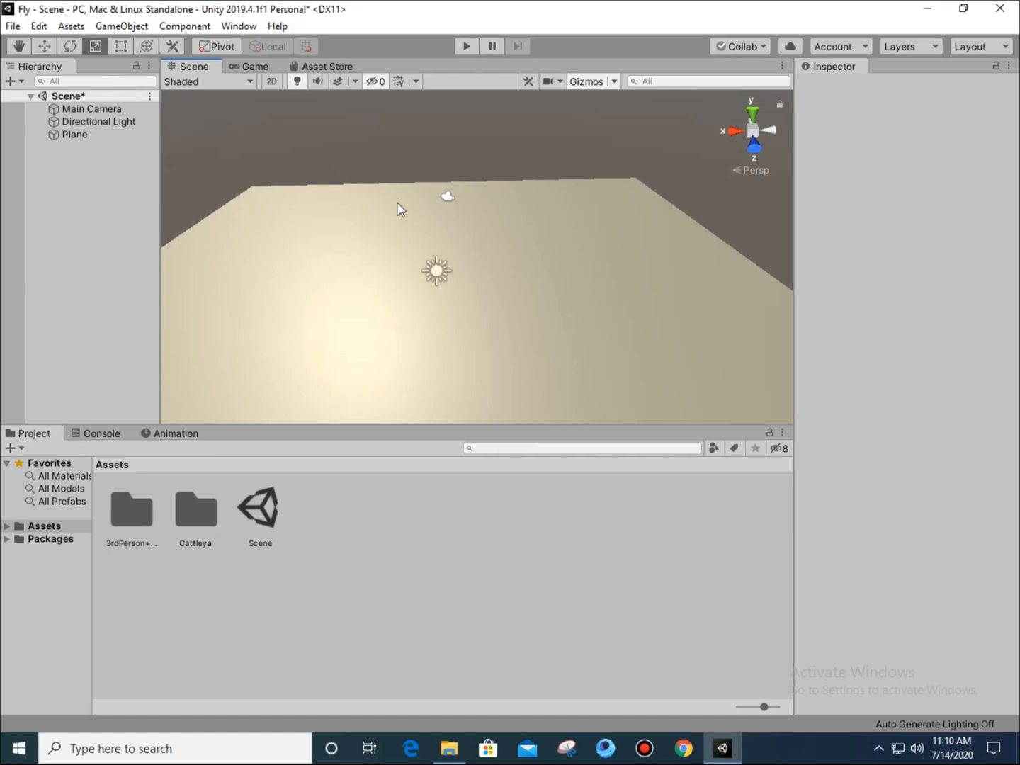
- Enable Auto Generate in the scene's Lighting Settings and close the Lighting window
click(230, 27)
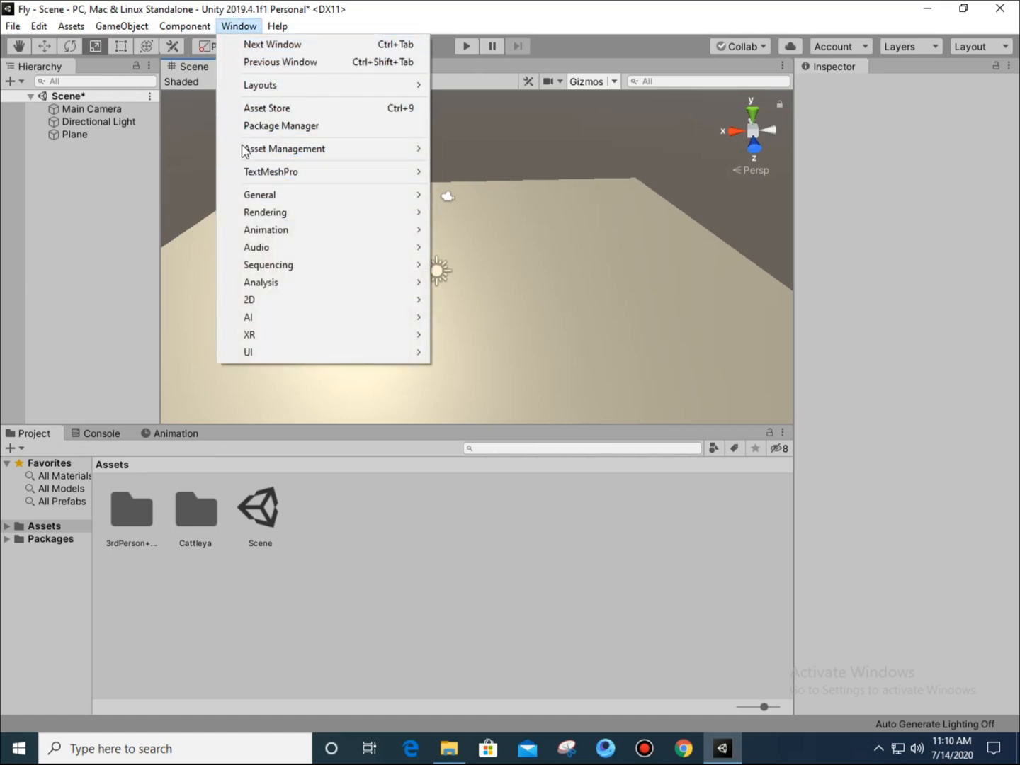
mouse_move(259, 210)
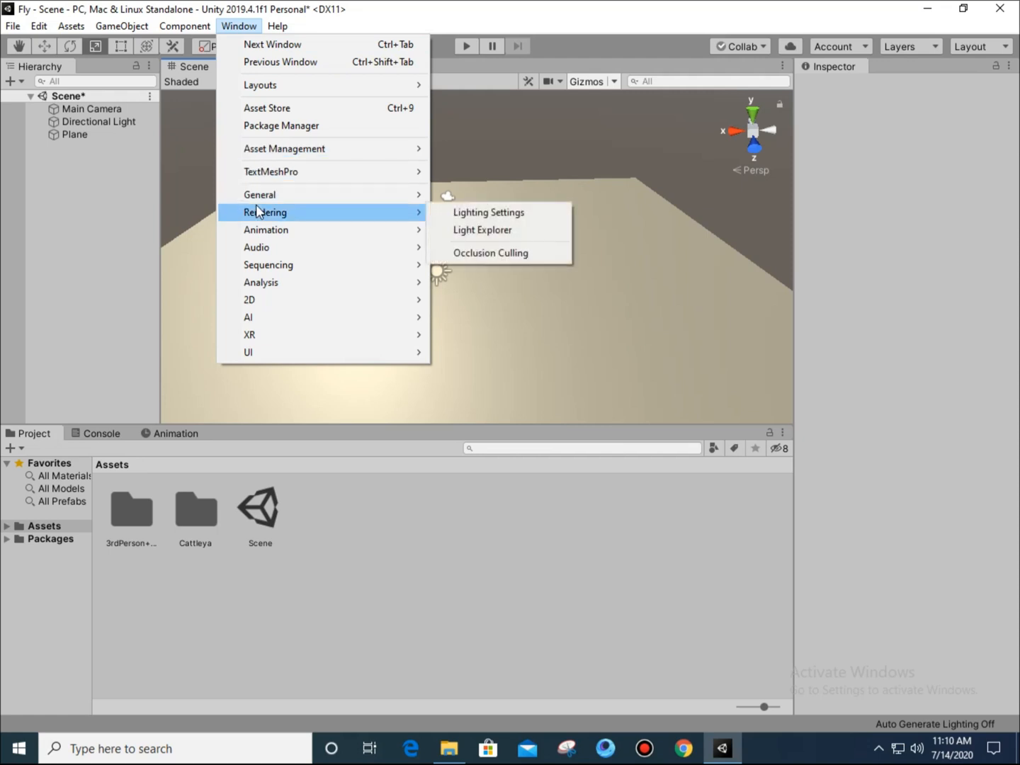
click(468, 212)
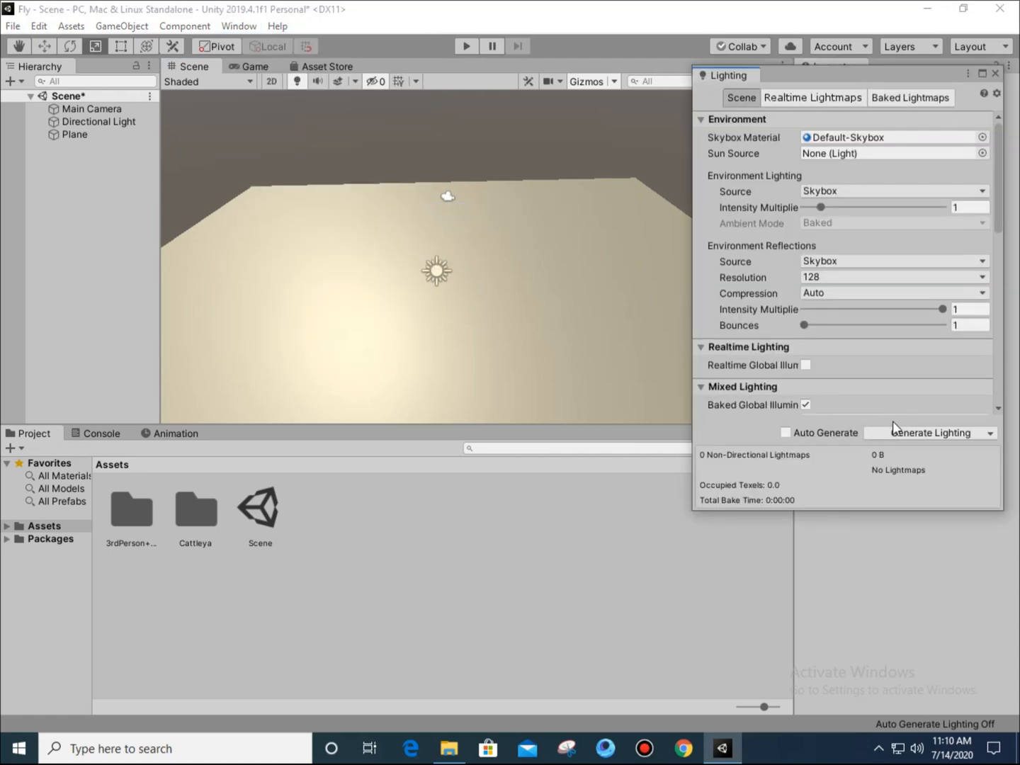
click(785, 432)
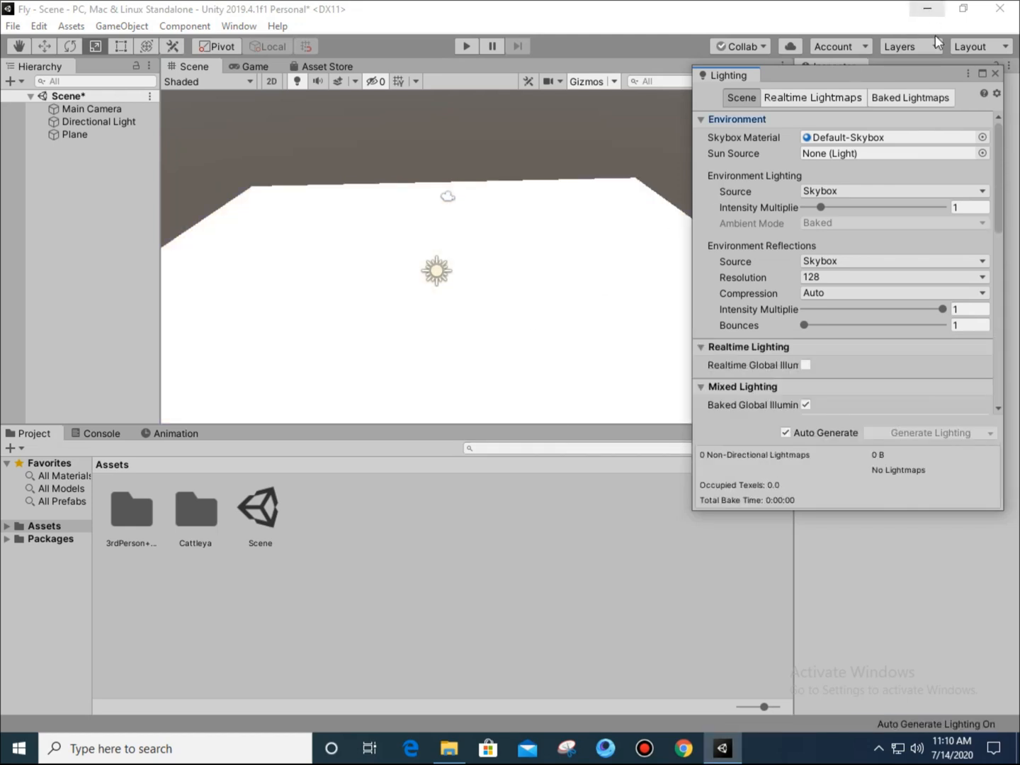
click(996, 74)
- Delete the scene's default Main Camera
right_drag(606, 246, 538, 218)
scroll(538, 217, up, 2)
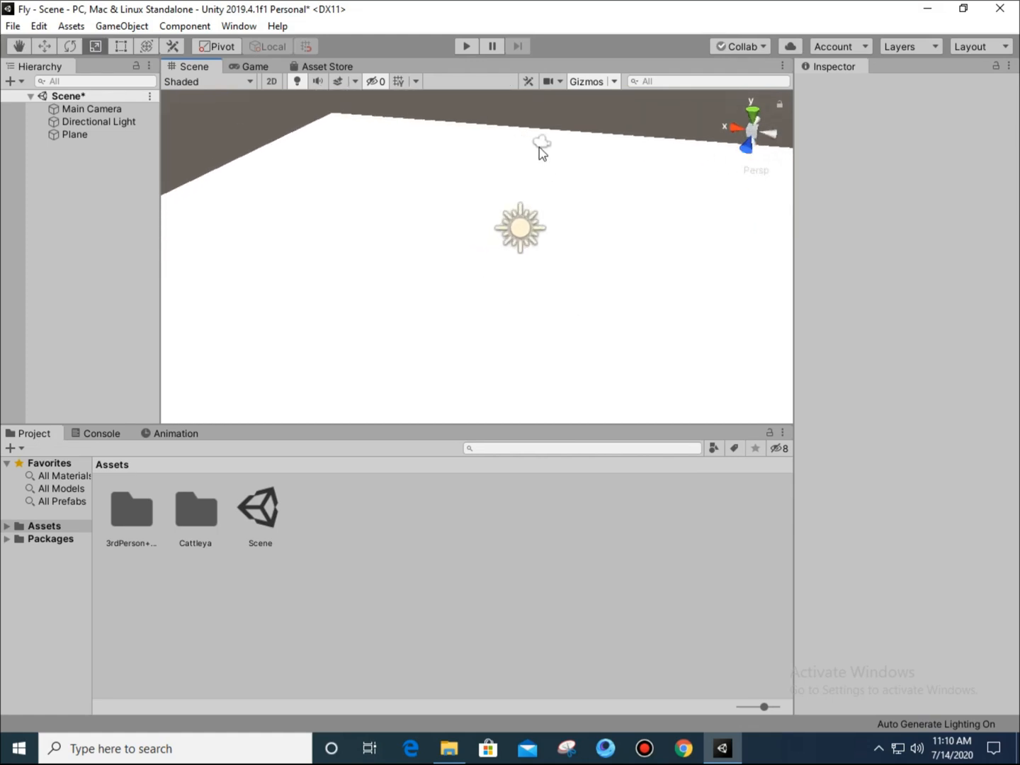
click(542, 146)
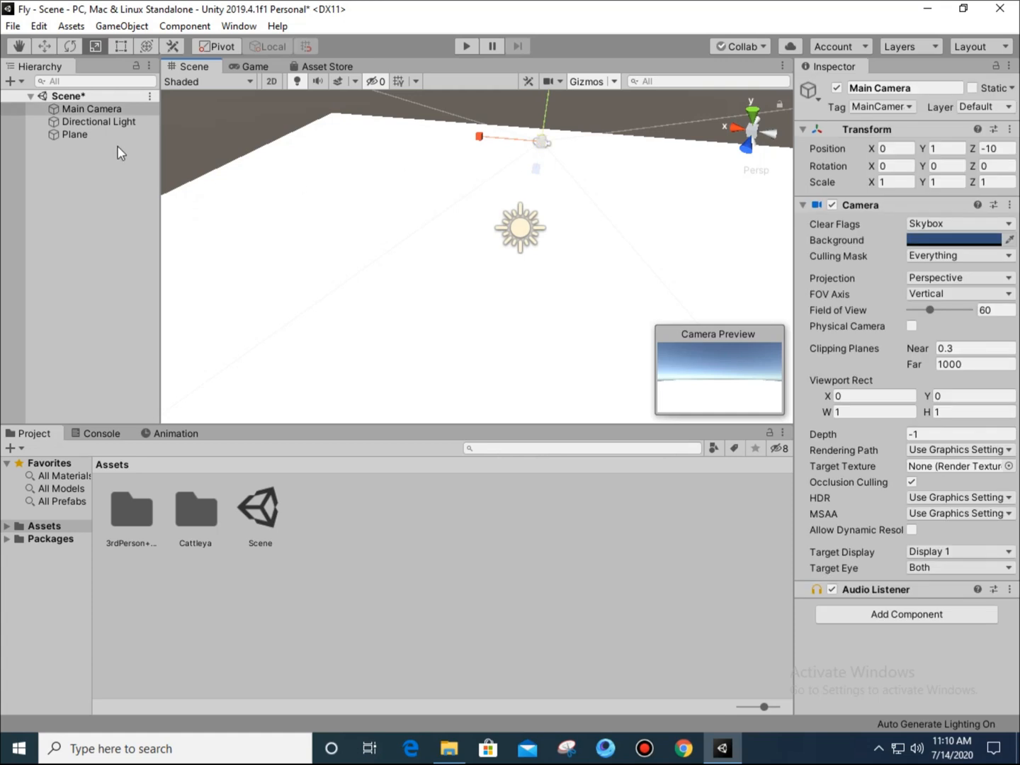
key(Delete)
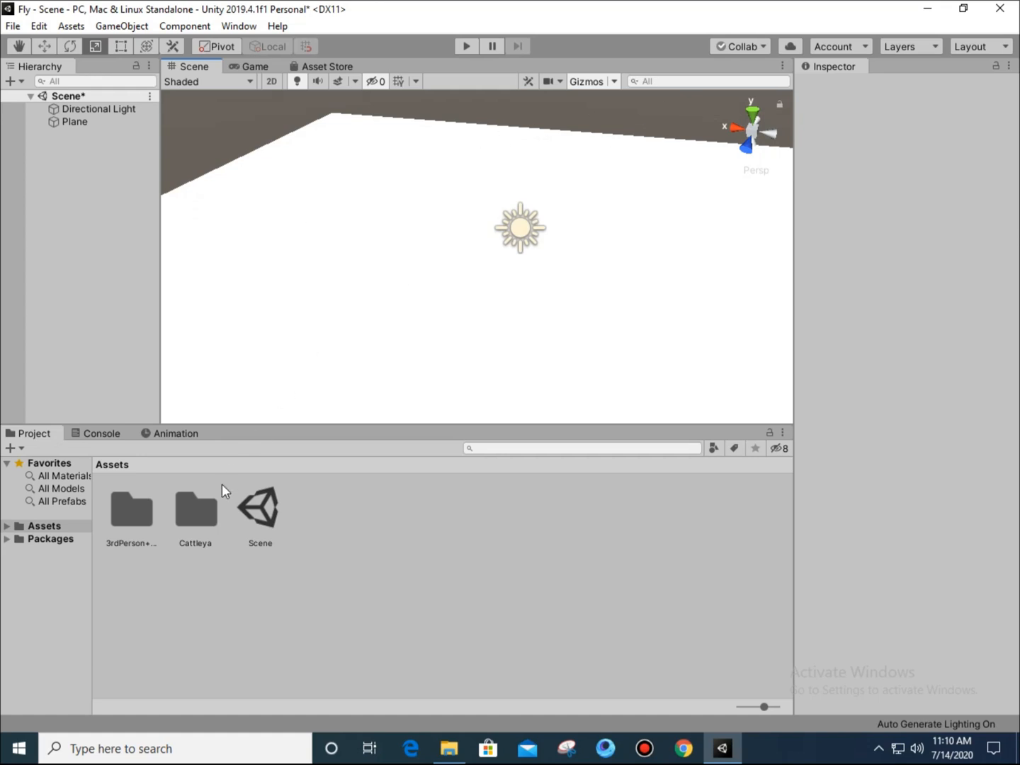
- Place the shadow prefab from the Prefabs folder of 3rdPerson+Fly onto the plane and frame it
double_click(134, 521)
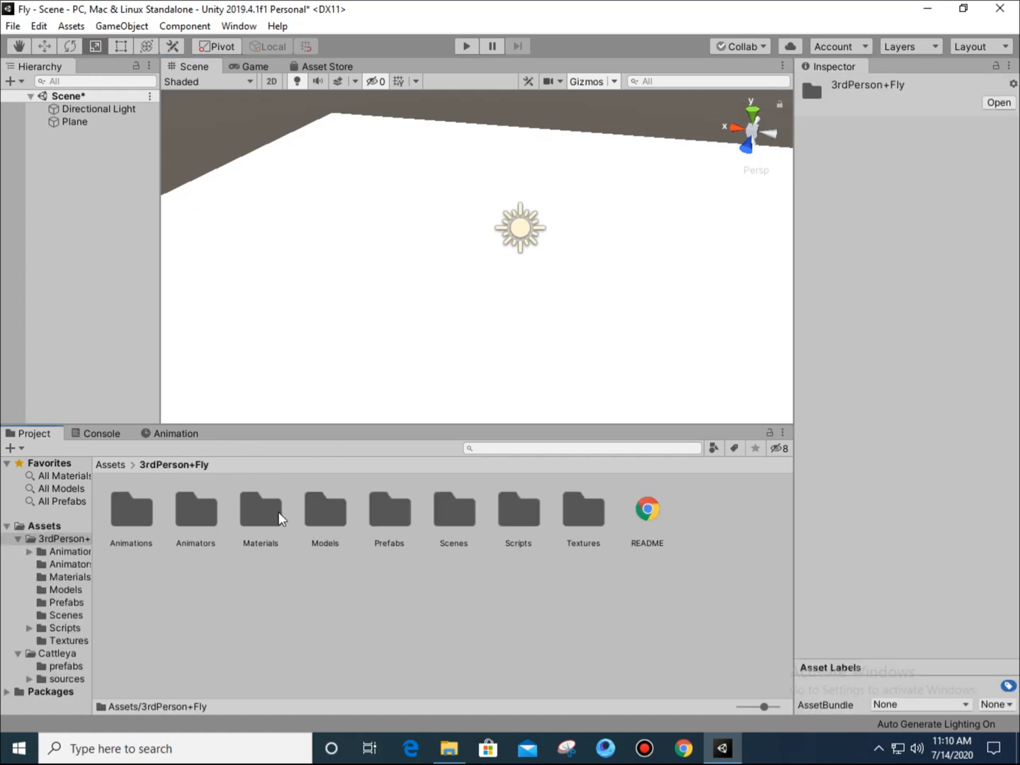
double_click(407, 519)
drag(131, 512, 621, 269)
key(f)
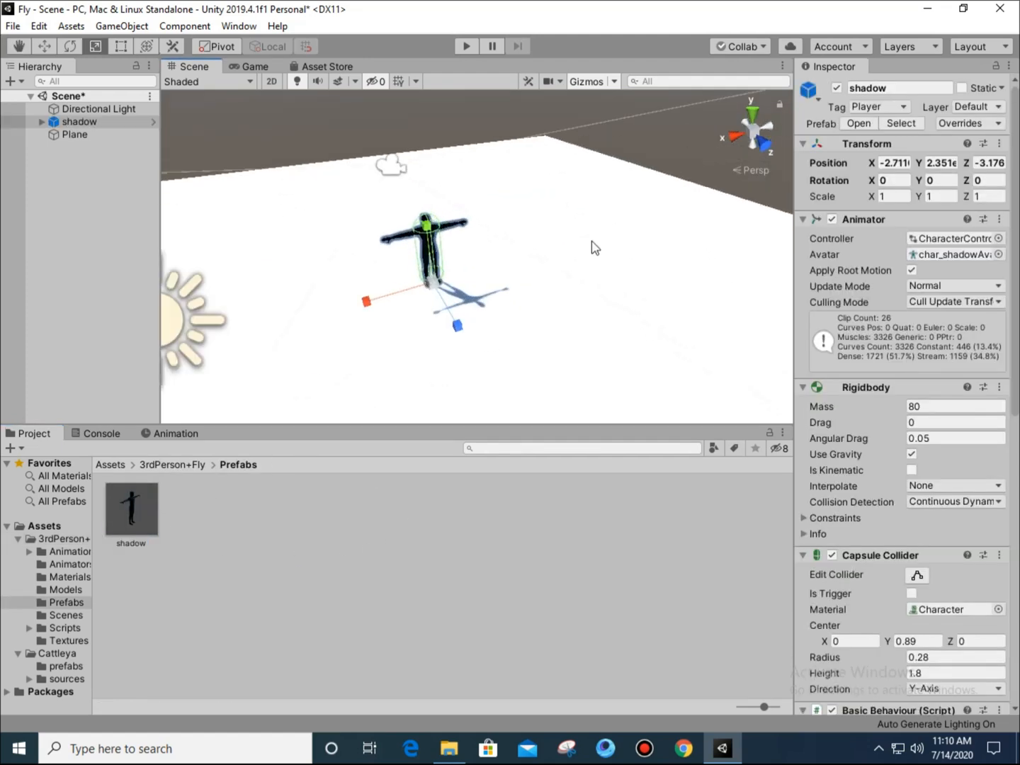
scroll(591, 242, up, 8)
right_drag(542, 305, 373, 227)
scroll(372, 227, down, 5)
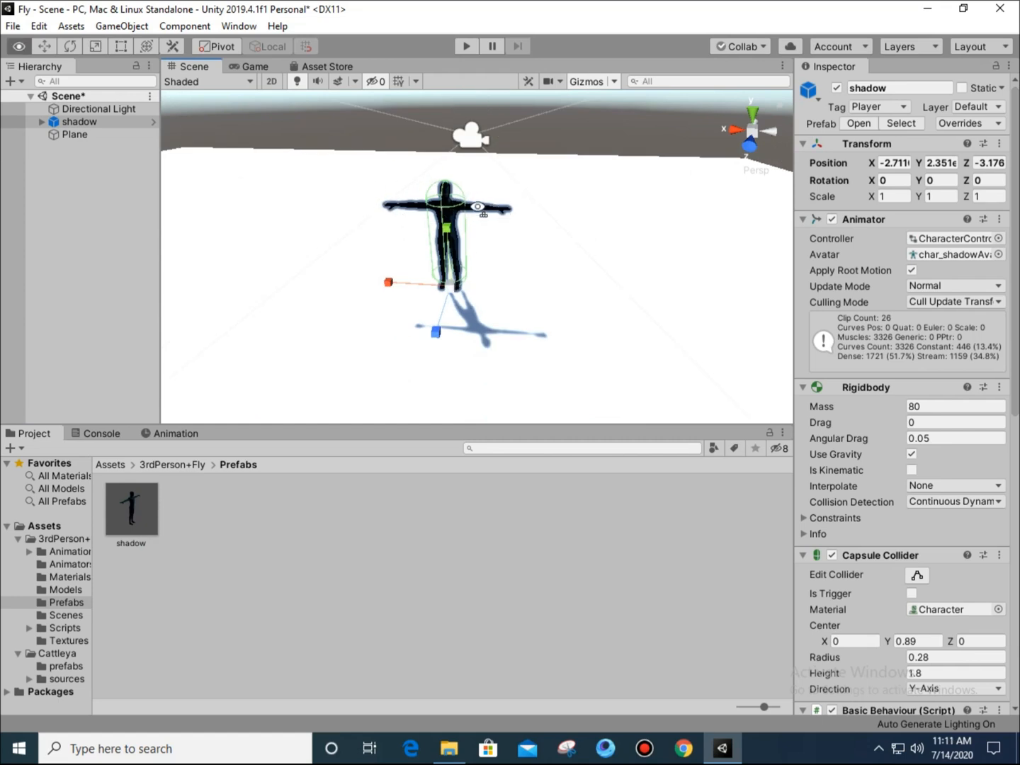
right_drag(484, 201, 455, 213)
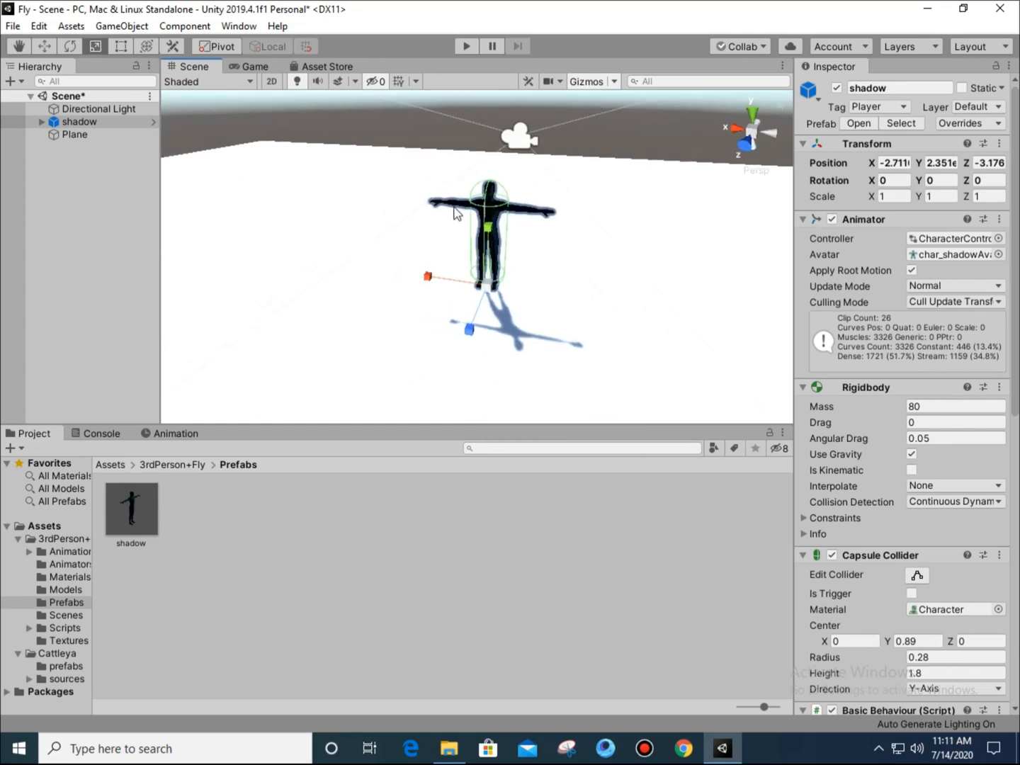
- Compare the character's framing in the Game view with its placement in the Scene view
click(267, 68)
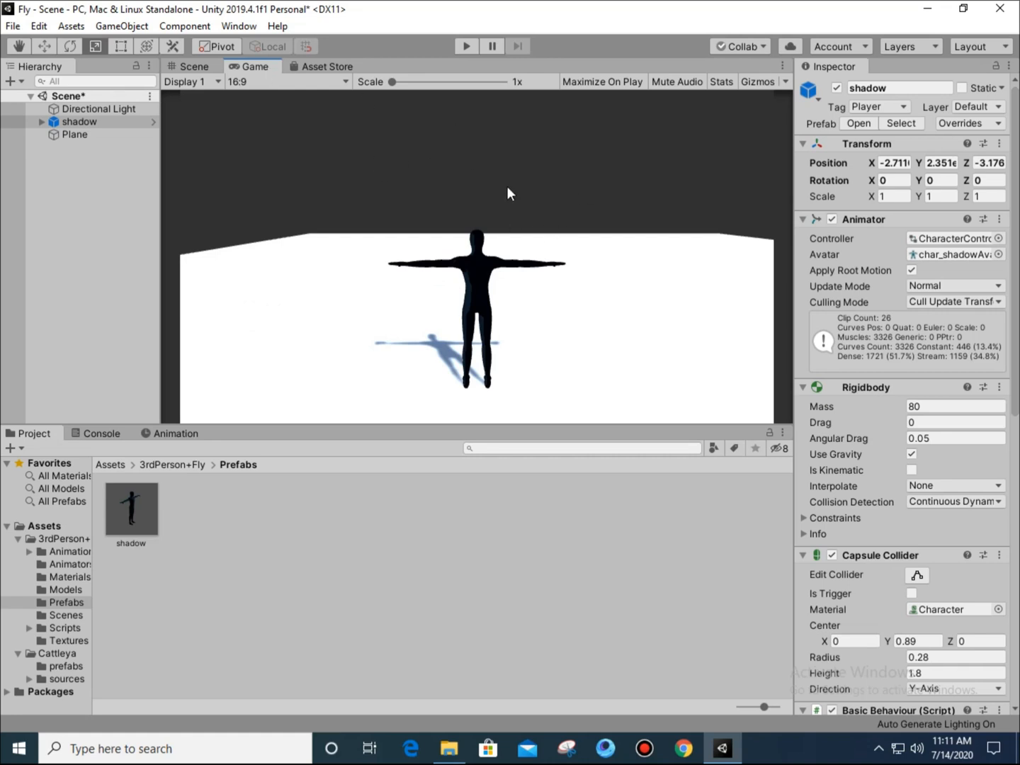
click(210, 68)
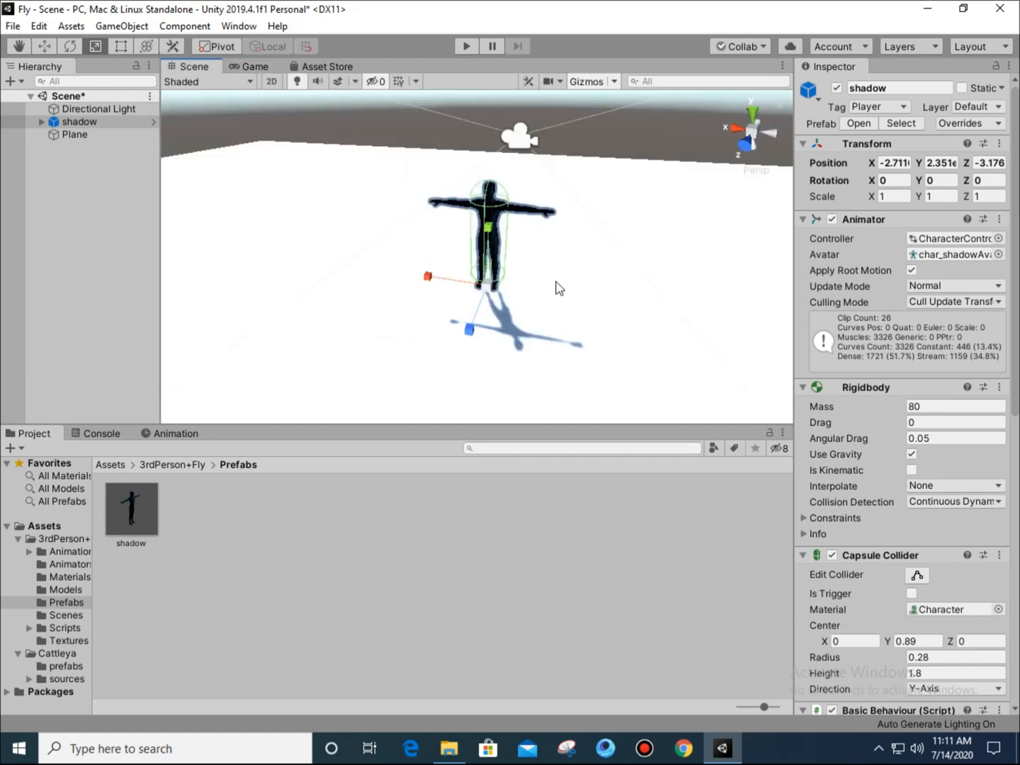
click(249, 67)
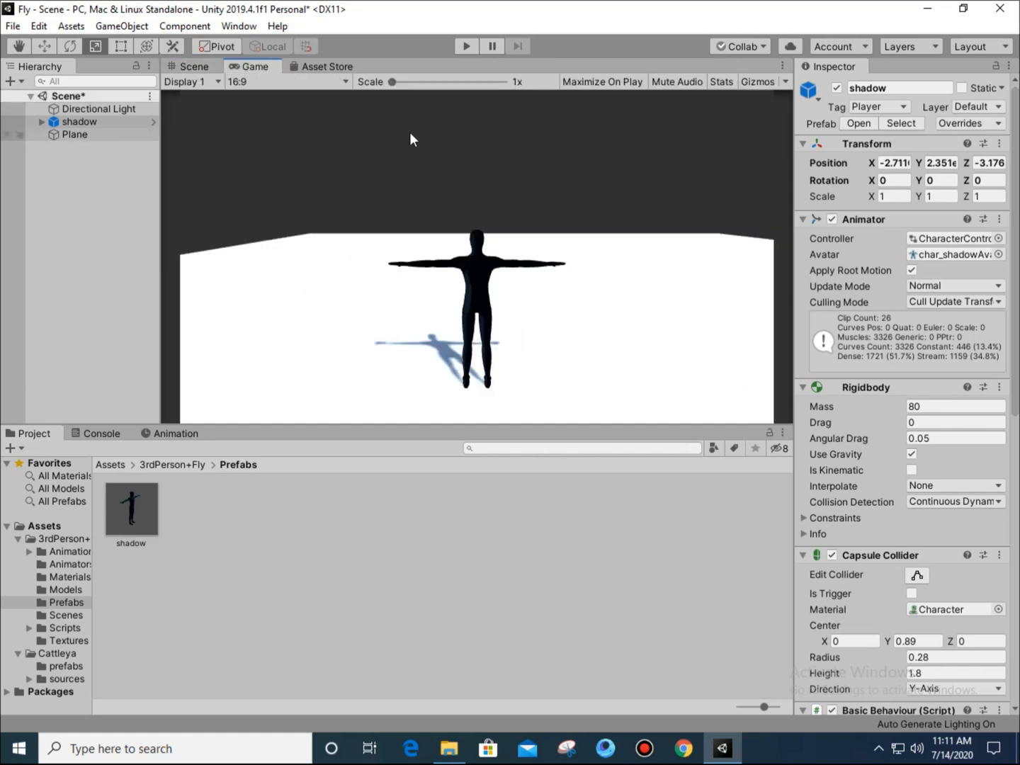
click(185, 67)
- Expand the shadow character in the hierarchy and examine the settings of its child Main Camera
right_drag(439, 213, 373, 143)
click(41, 122)
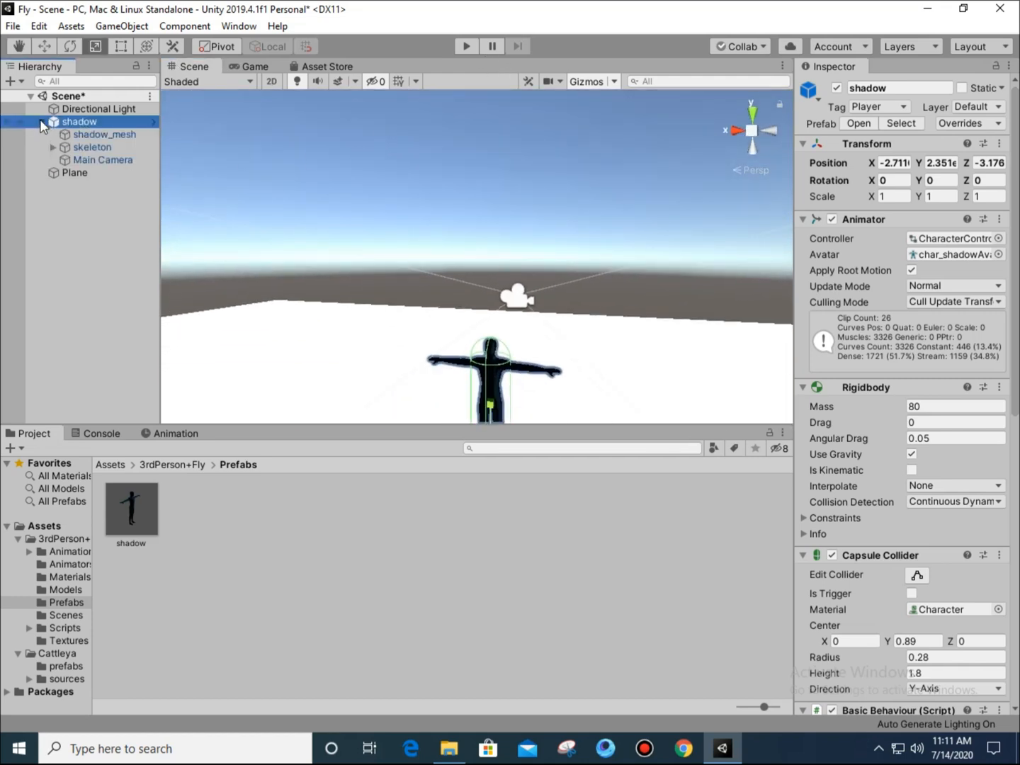
right_drag(530, 352, 497, 352)
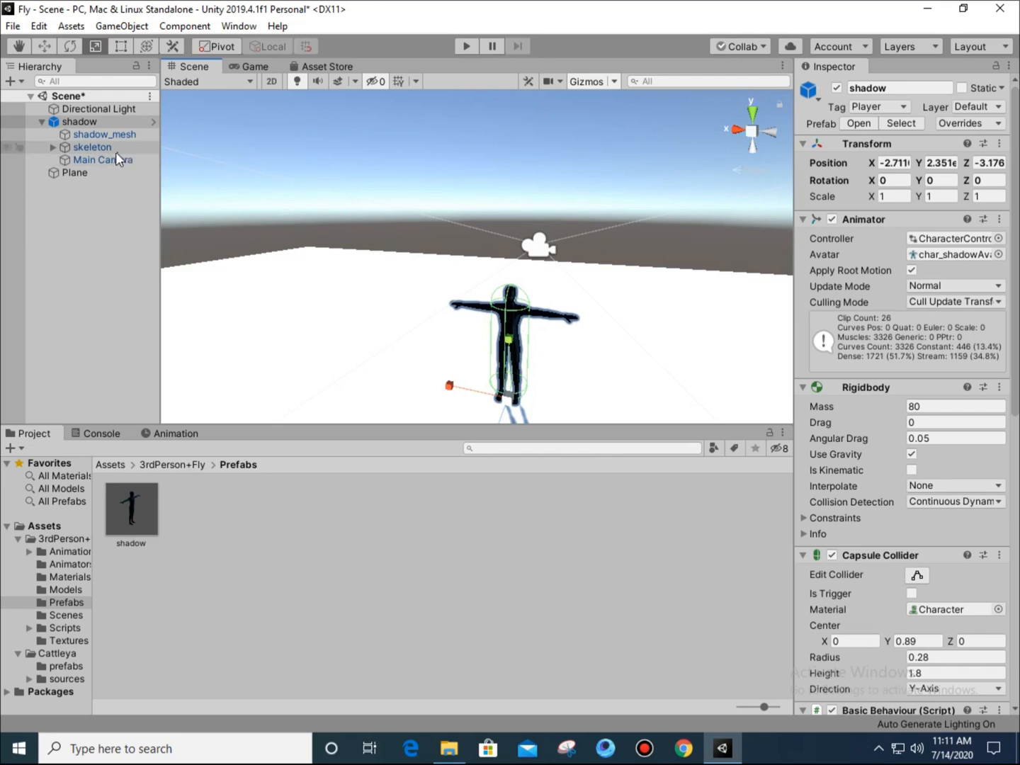
right_drag(305, 216, 641, 252)
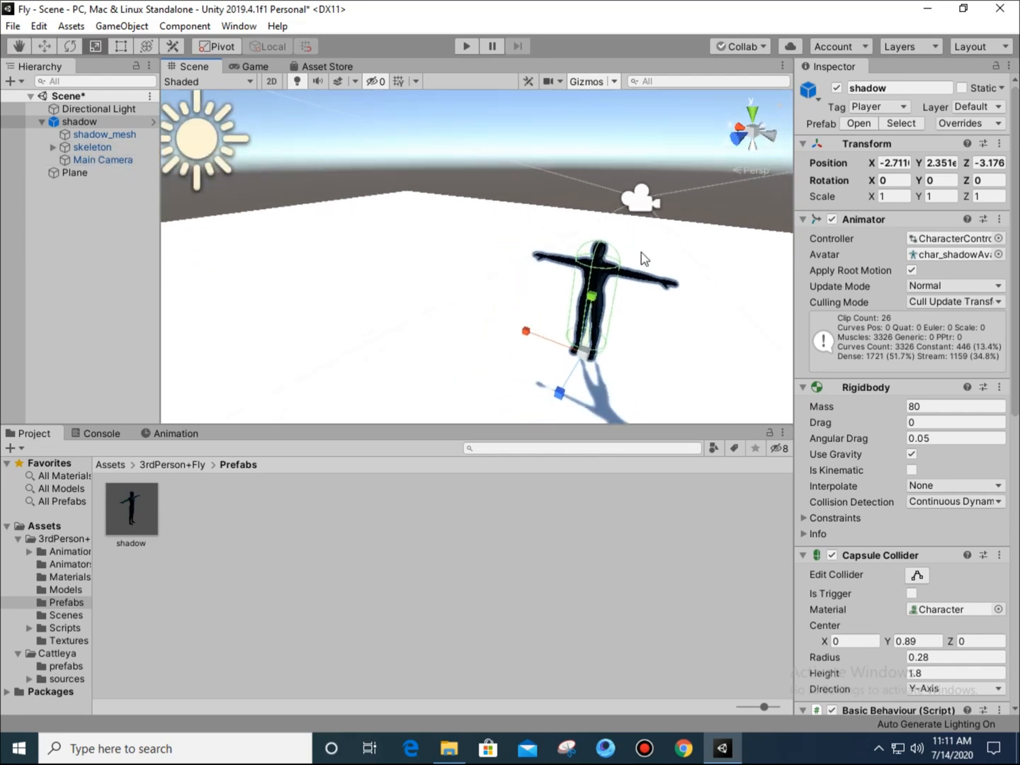
click(116, 158)
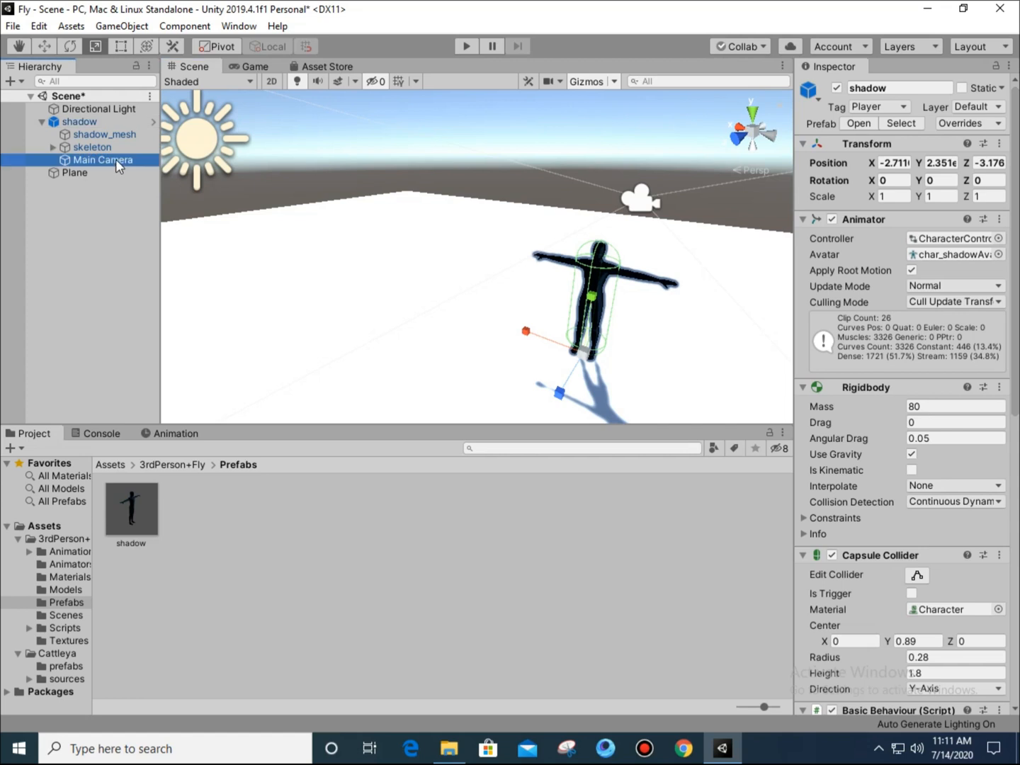
click(13, 276)
click(42, 123)
click(42, 122)
click(43, 122)
click(43, 122)
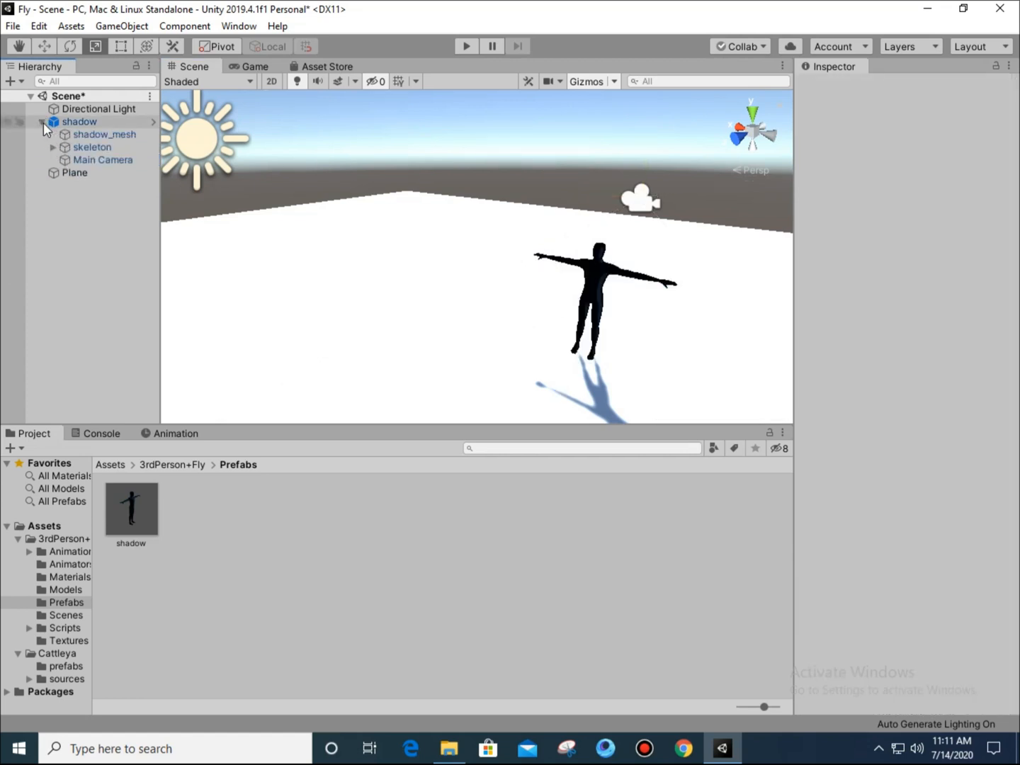
click(96, 159)
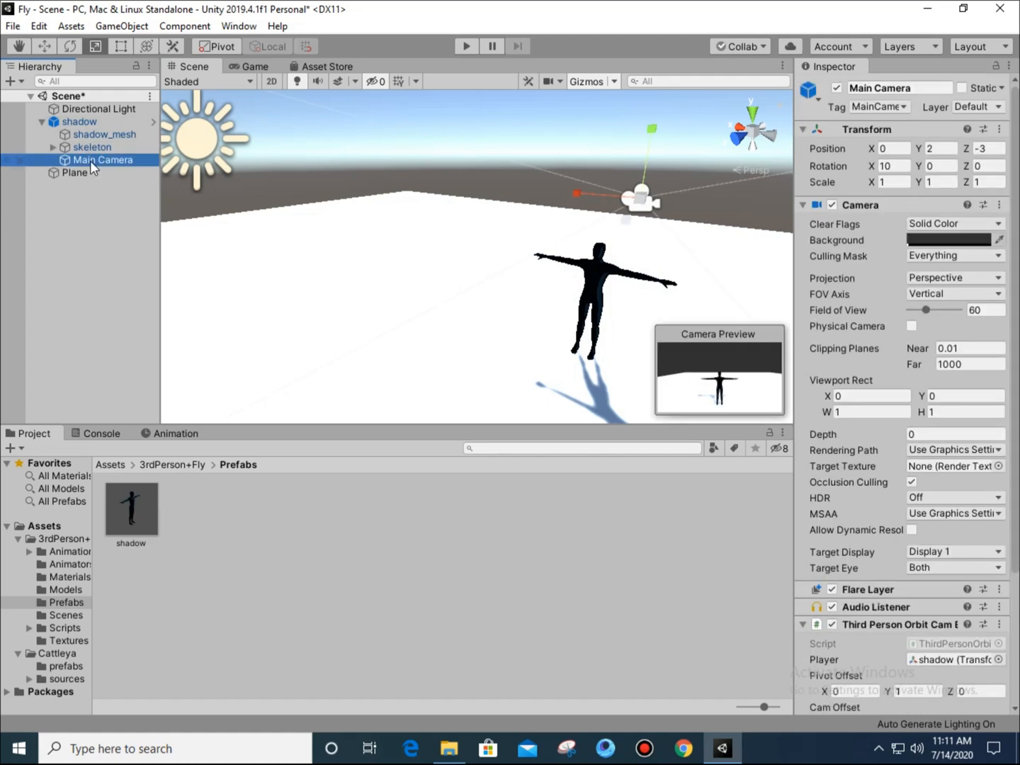
- Set the clear flags of the shadow character's Main Camera to Skybox and check the result in the Game view
click(960, 231)
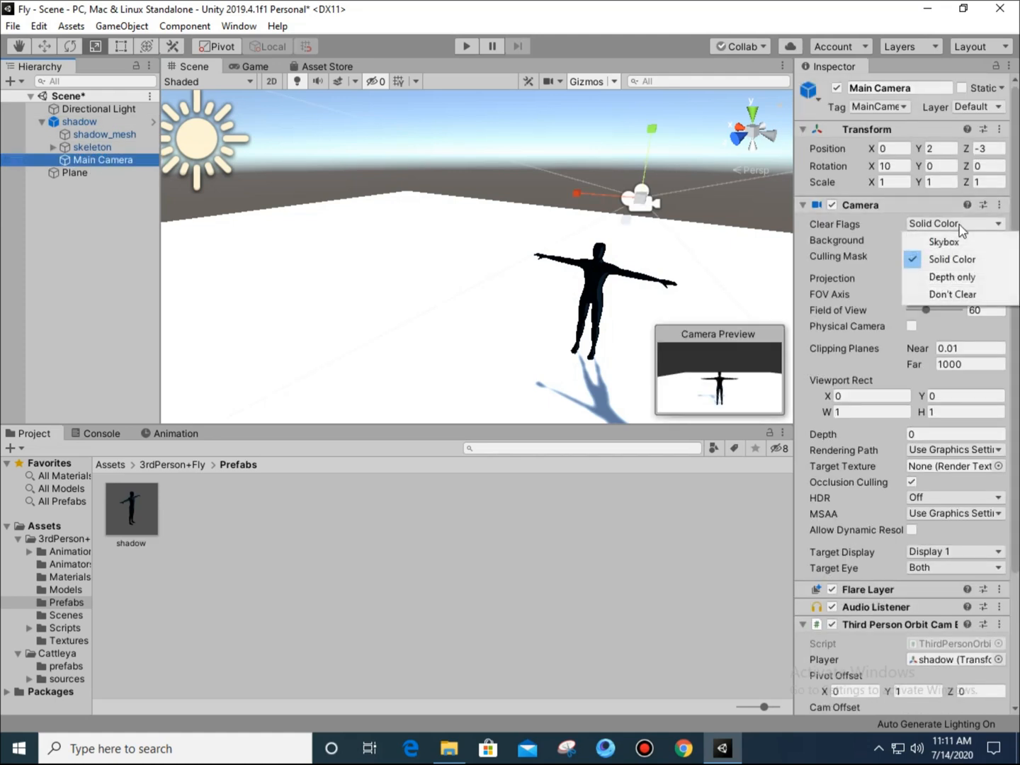
click(945, 242)
right_drag(453, 234, 274, 95)
click(251, 66)
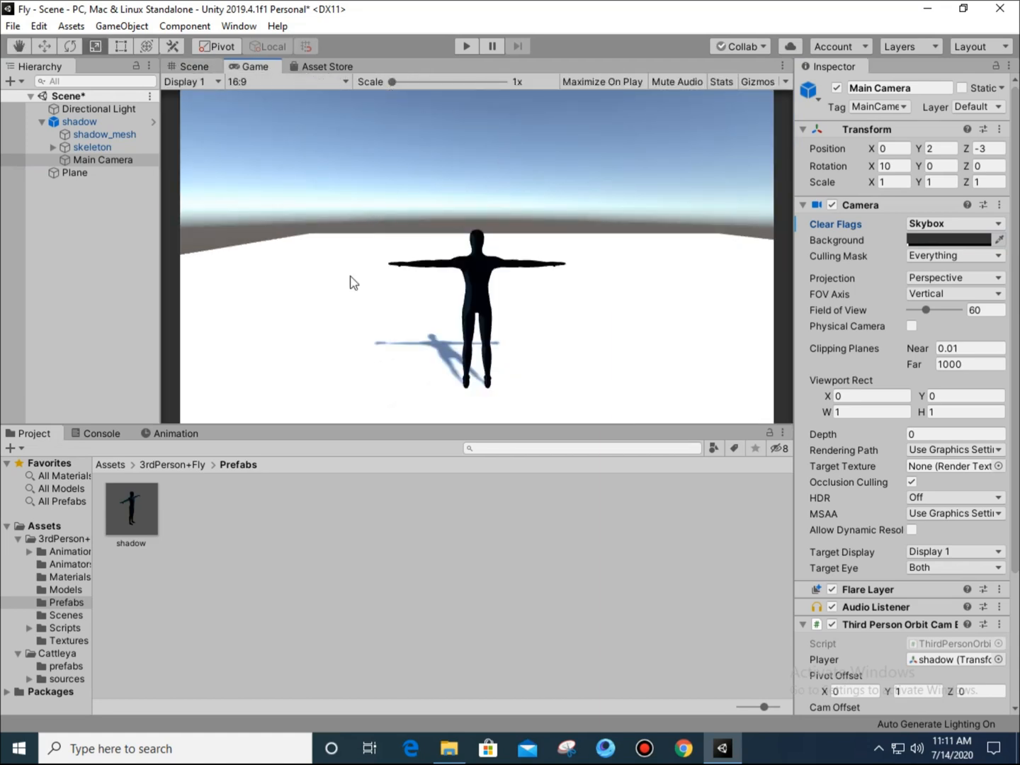
click(82, 269)
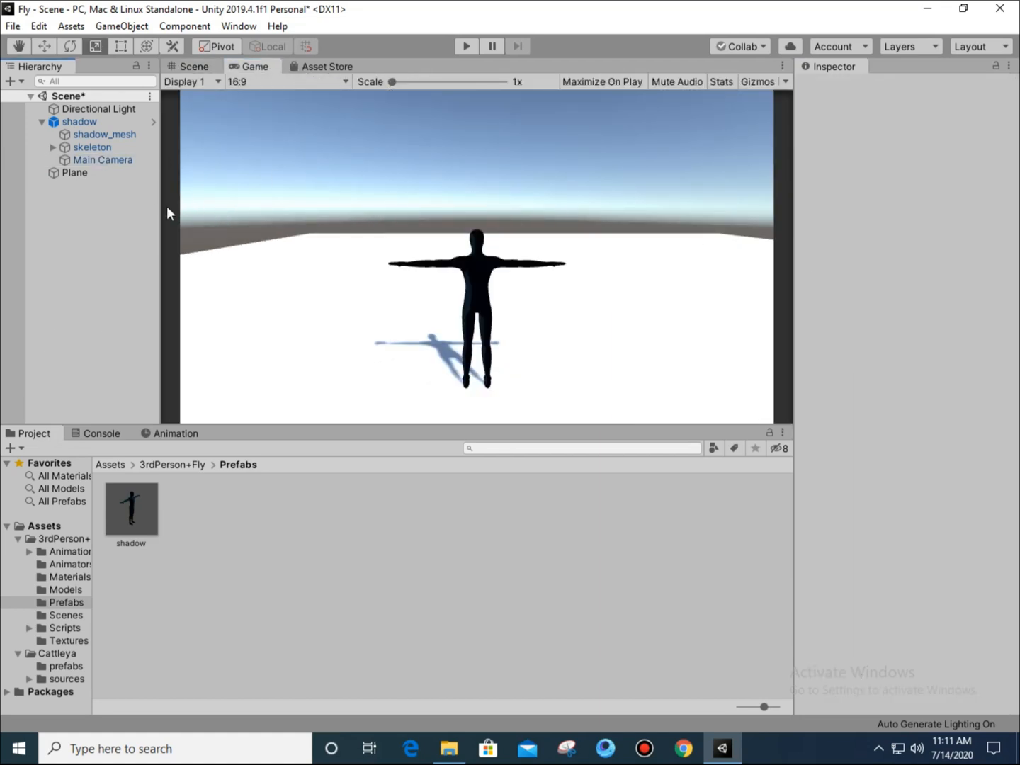
- Widen the Hierarchy slightly and switch the Game view's aspect ratio to Free Aspect after trying 16:10
drag(161, 244, 271, 252)
click(452, 106)
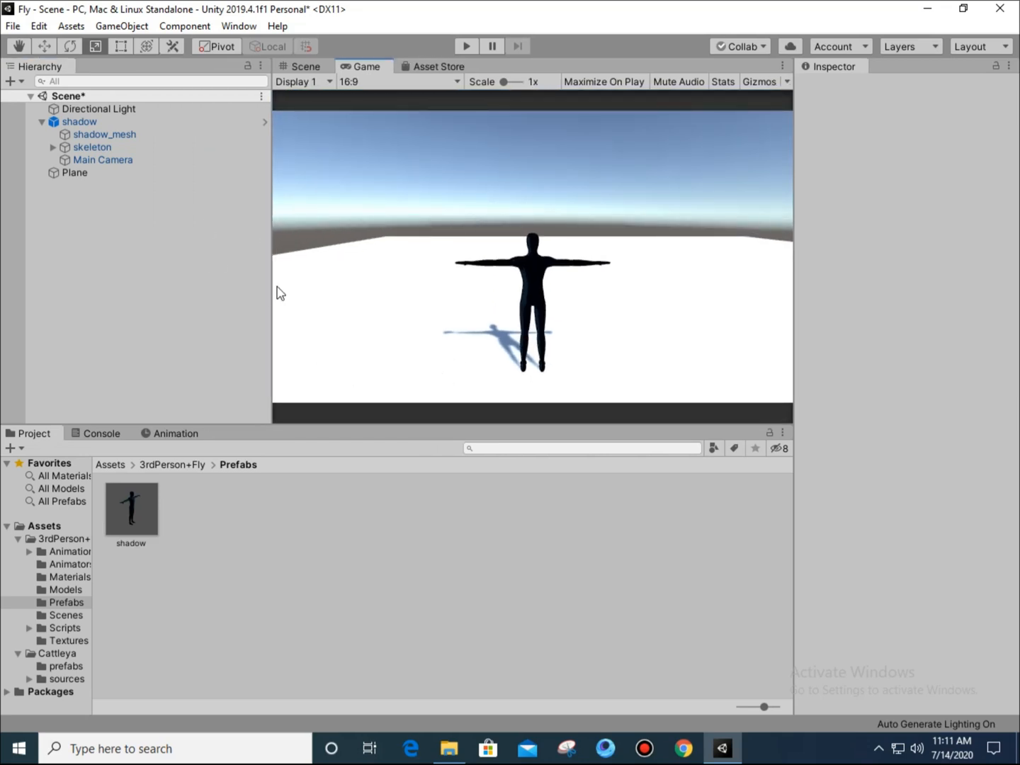
drag(271, 285, 188, 303)
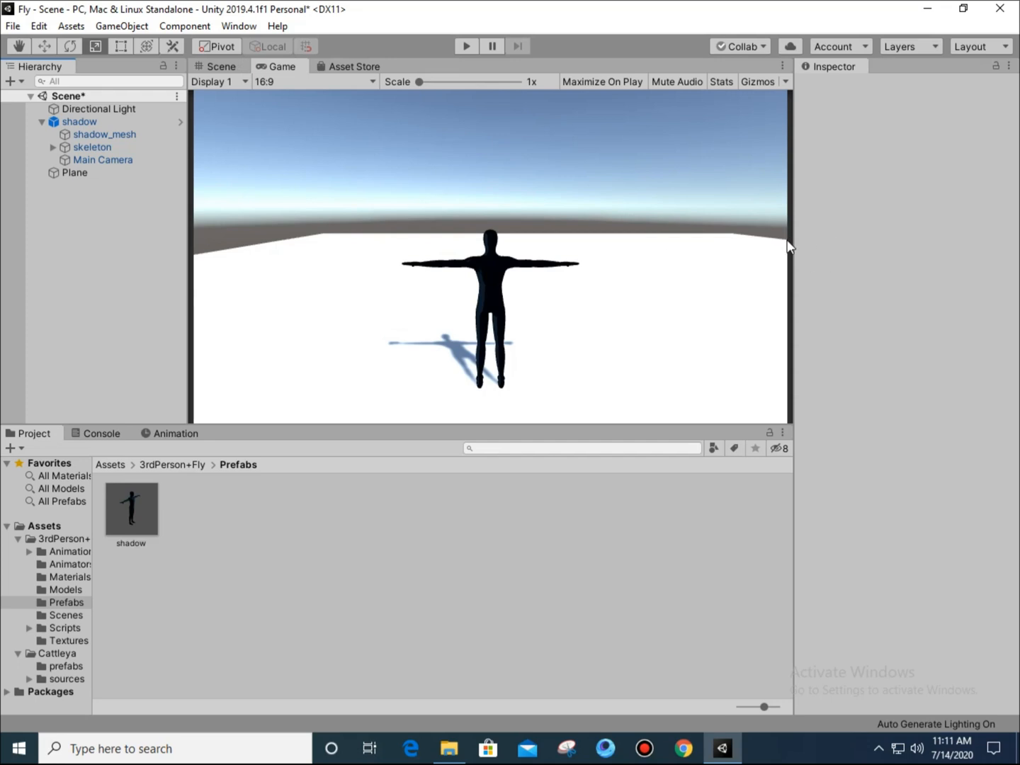
click(305, 83)
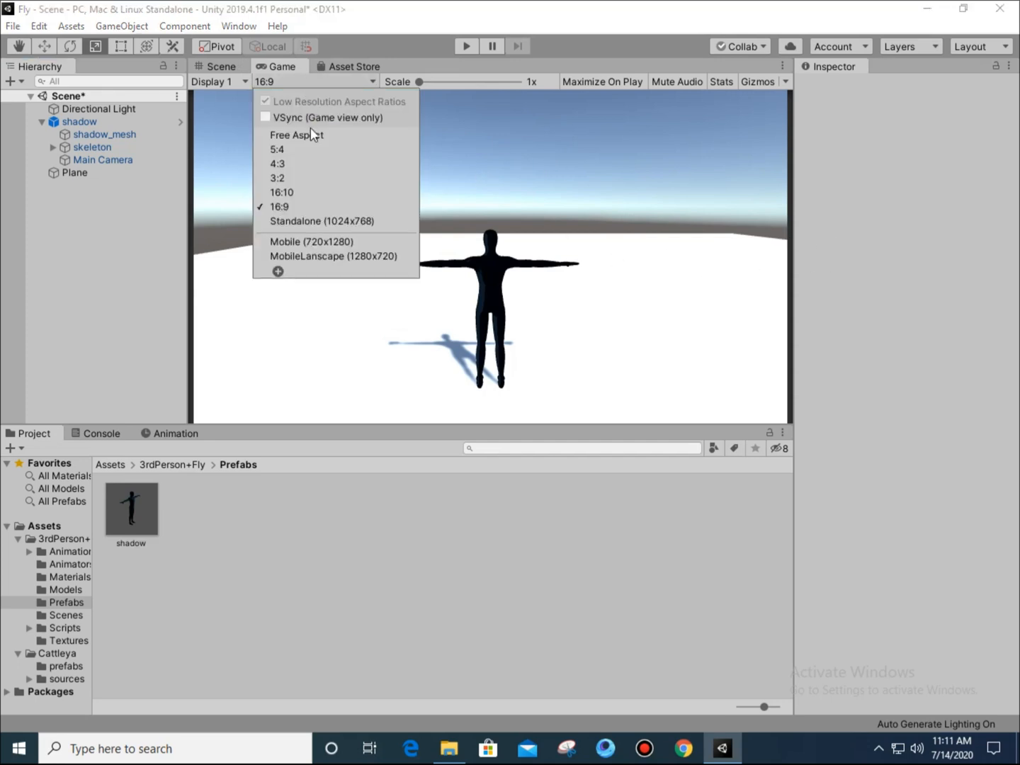
click(281, 197)
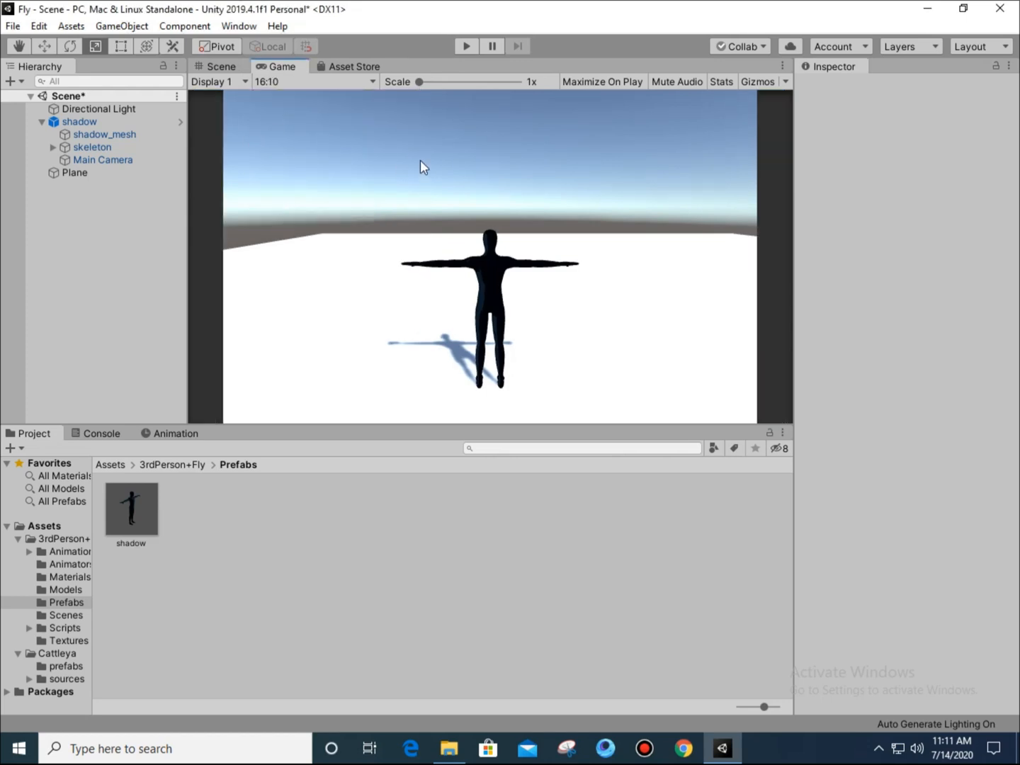
click(326, 86)
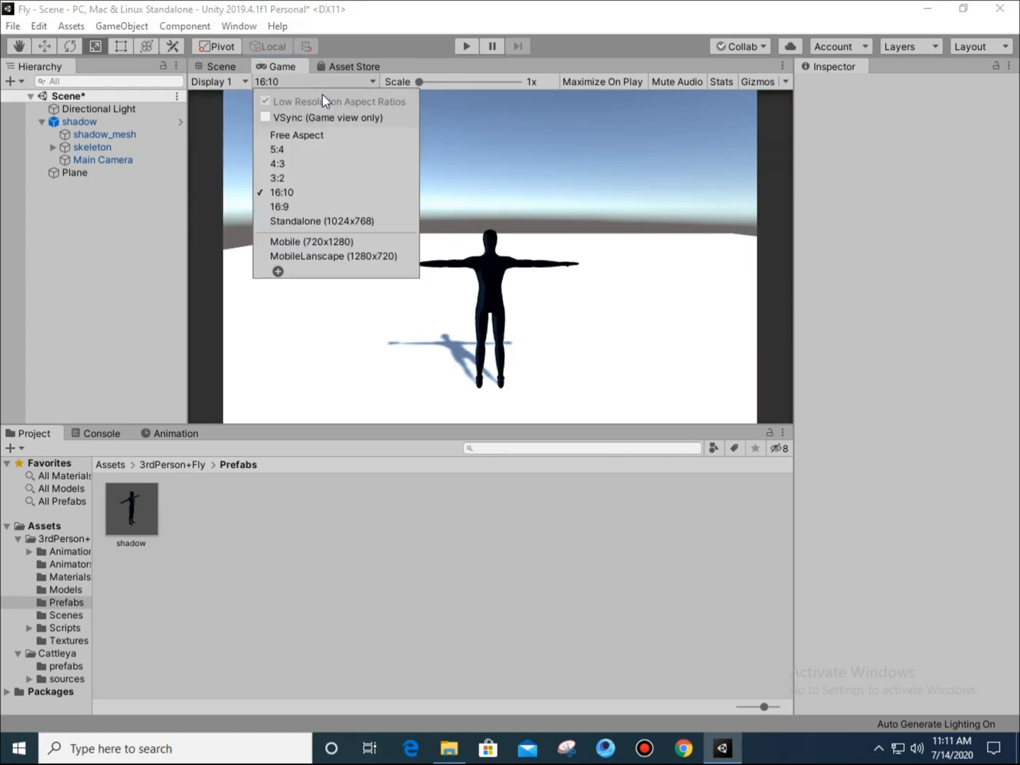
click(298, 138)
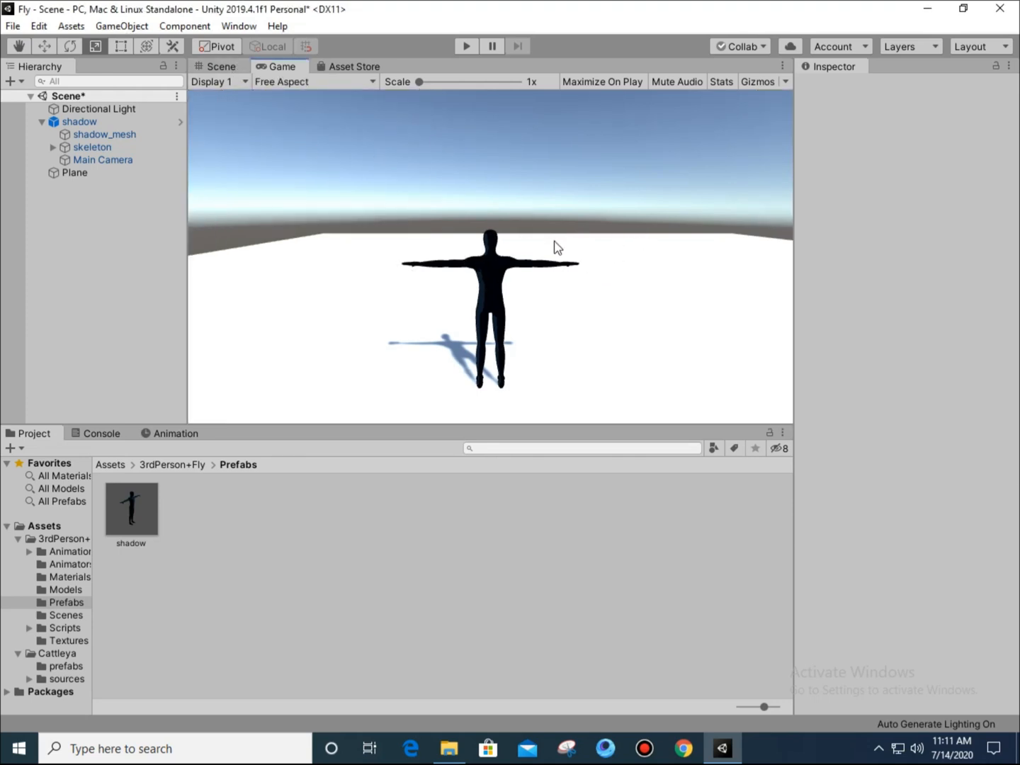
- Examine the shadow character in the Scene view and review its component and behaviour script settings
click(227, 64)
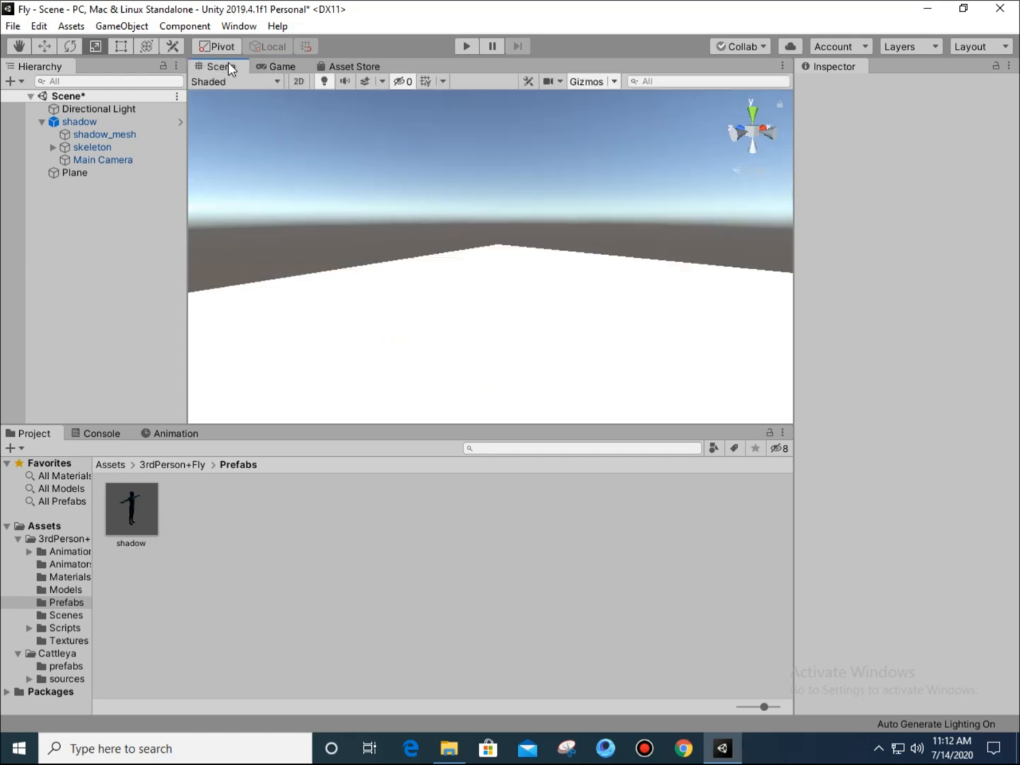
double_click(80, 122)
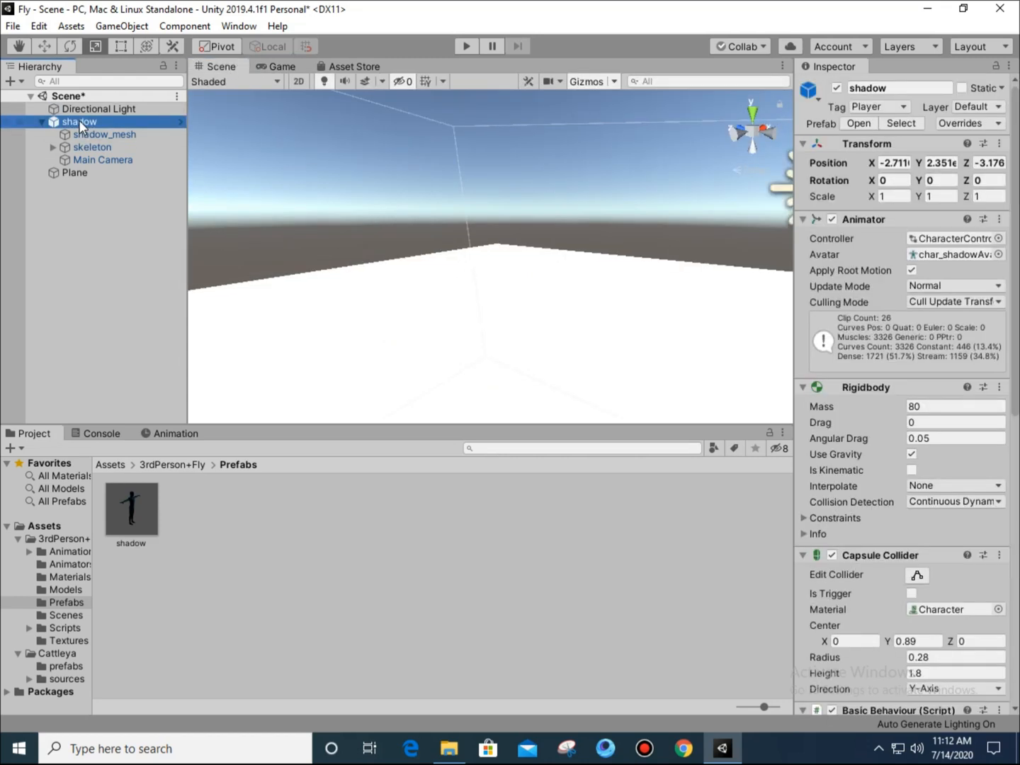
middle_drag(656, 325, 667, 330)
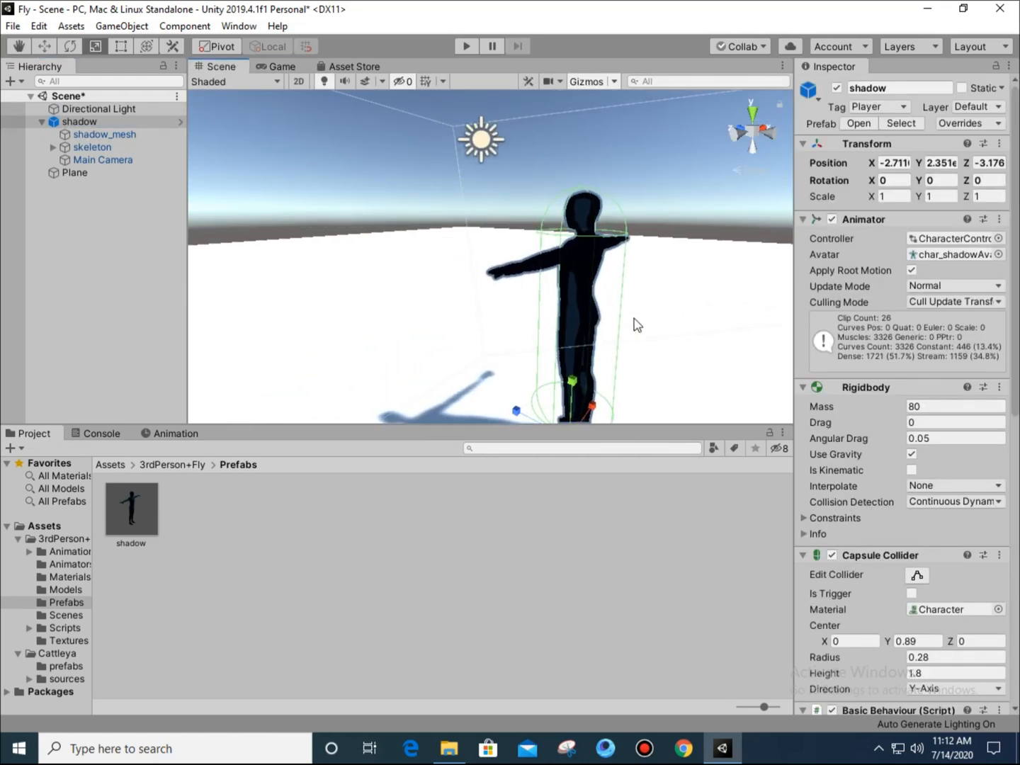
right_drag(354, 297, 482, 313)
scroll(424, 311, down, 5)
middle_drag(450, 308, 517, 316)
right_drag(521, 324, 679, 329)
scroll(910, 367, down, 10)
scroll(921, 417, up, 10)
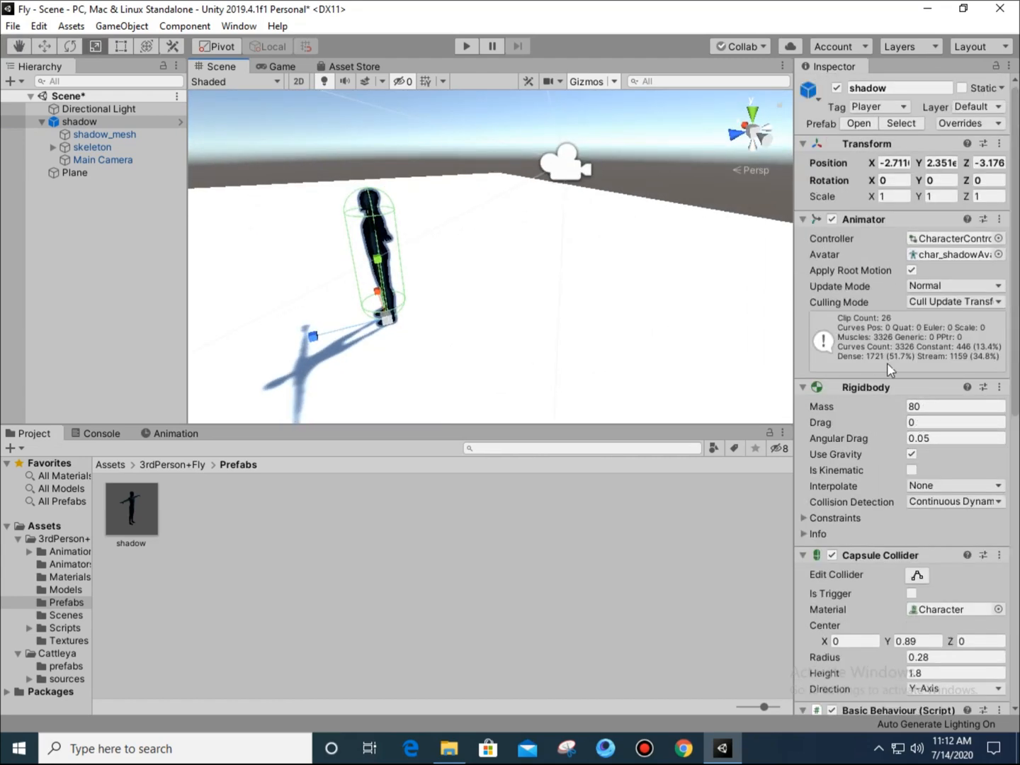
scroll(910, 389, down, 10)
right_drag(390, 269, 455, 258)
scroll(449, 263, up, 3)
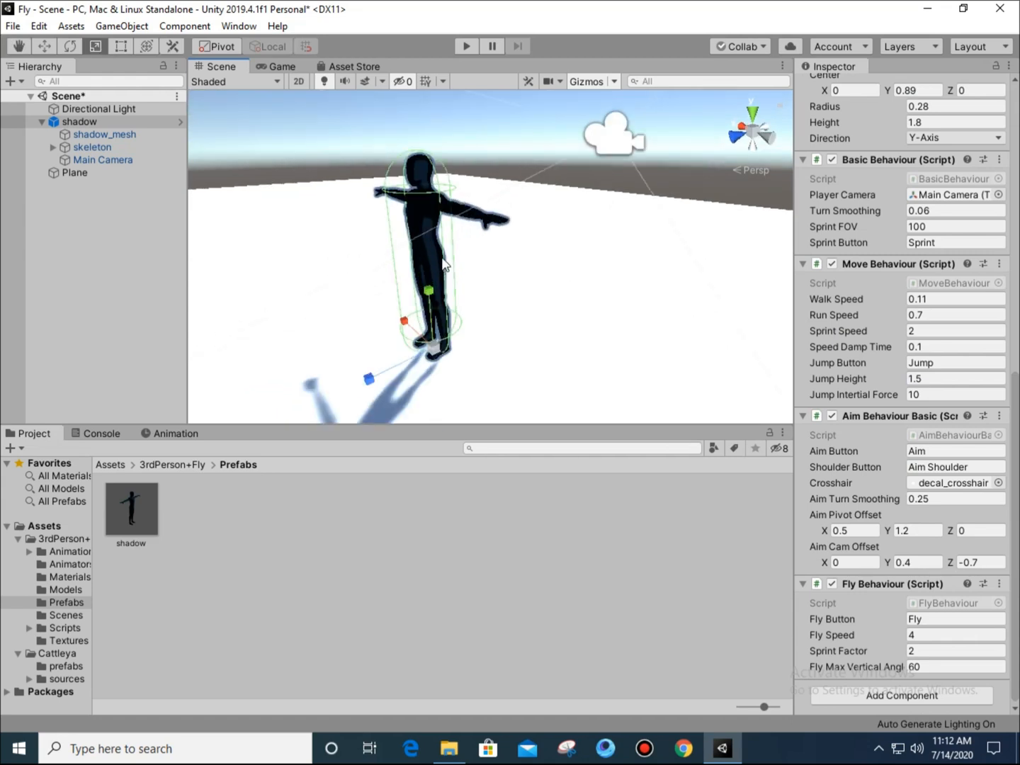
scroll(443, 264, down, 3)
middle_drag(396, 255, 433, 269)
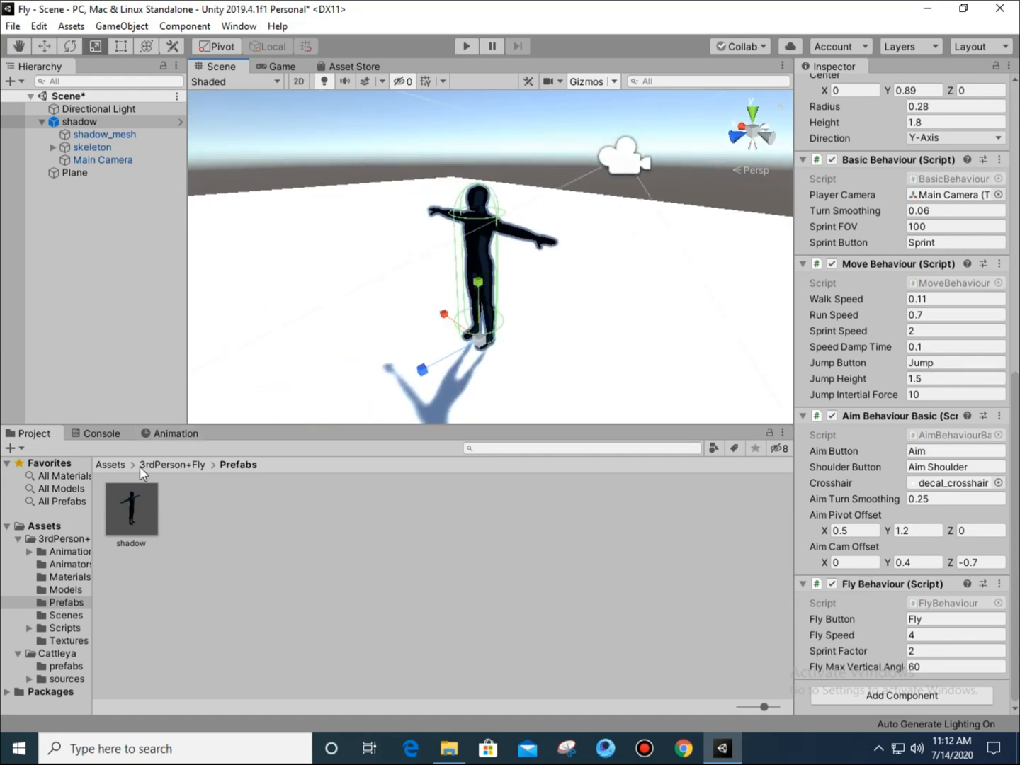
- Deactivate the shadow_mesh object under the shadow character
click(116, 135)
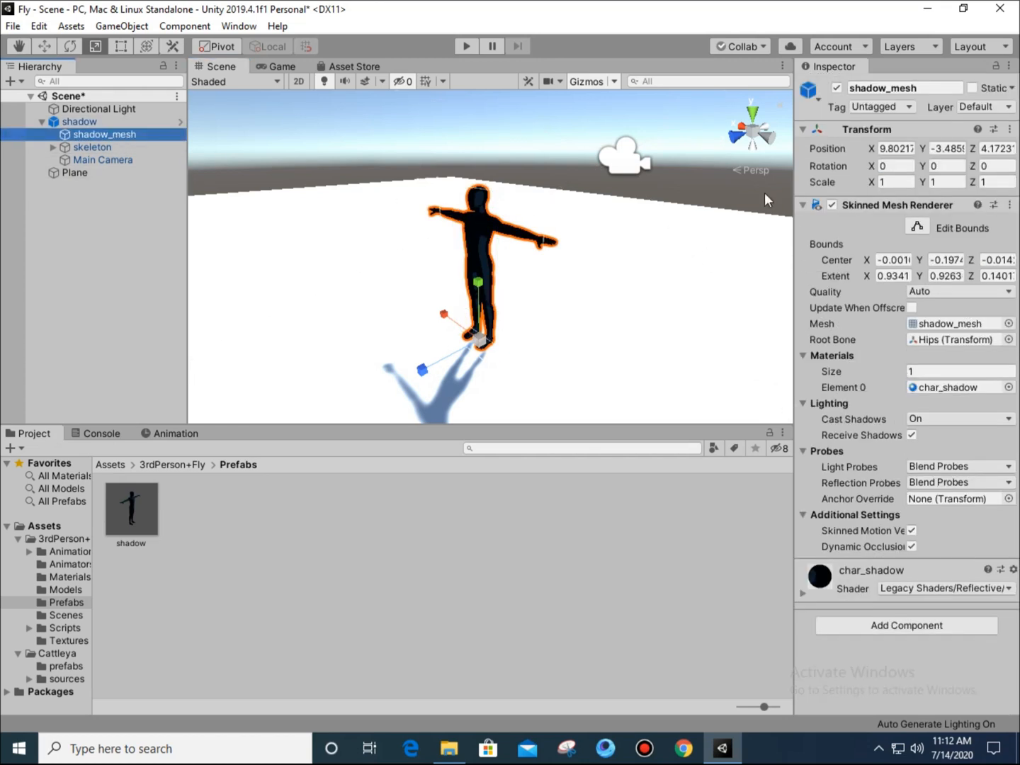
click(837, 88)
- Place the clothingSet prefab from the Cattleya prefabs folder onto the plane at the shadow character's location
click(131, 464)
click(117, 465)
click(112, 466)
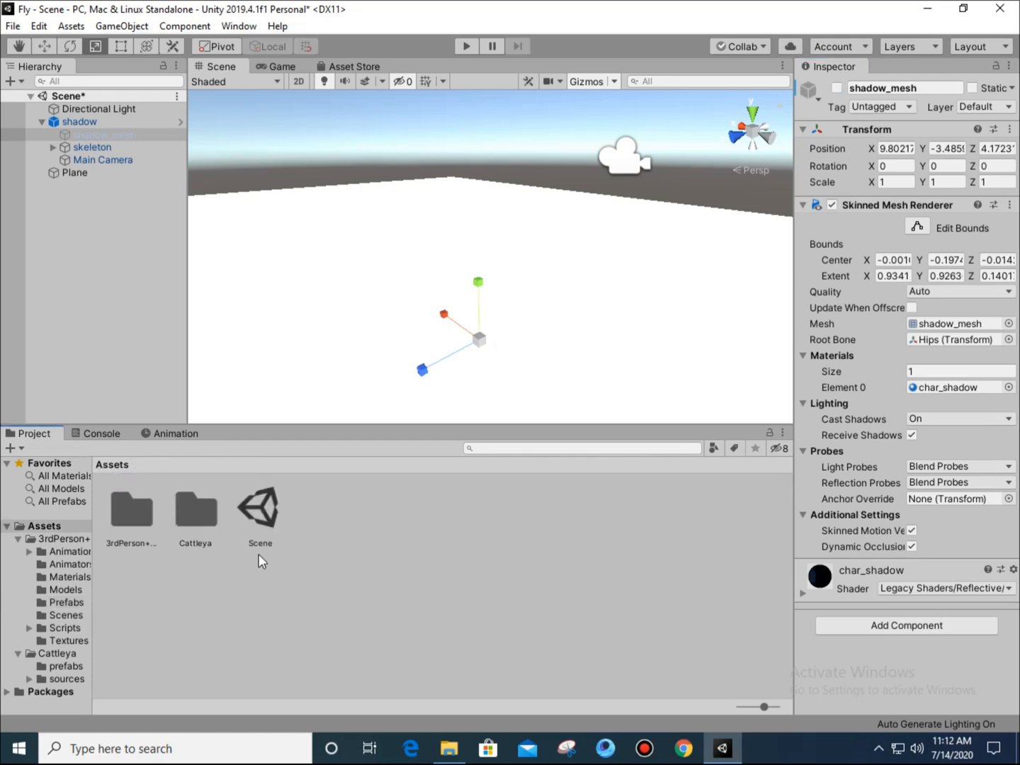
click(197, 527)
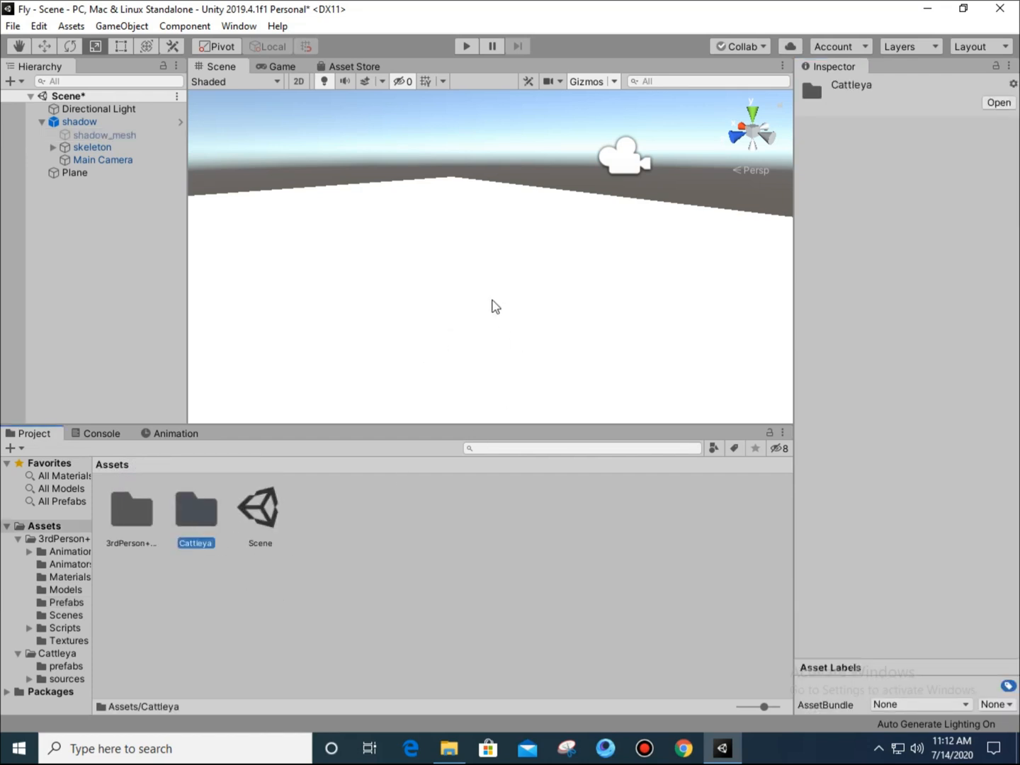
double_click(206, 510)
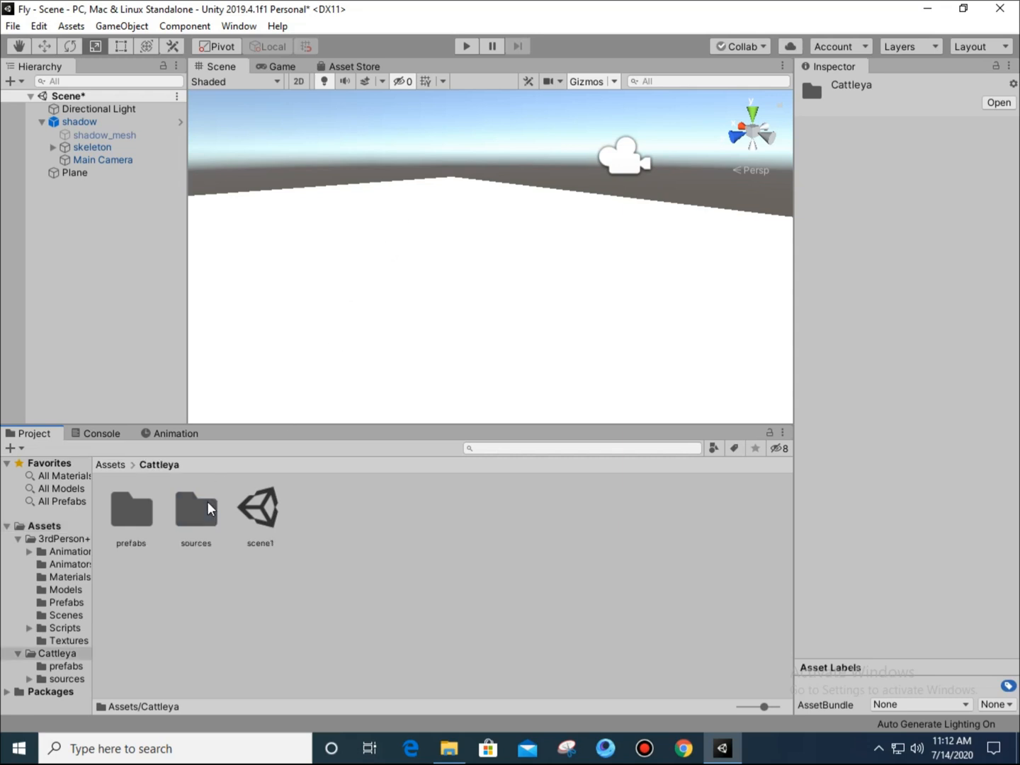
double_click(125, 523)
drag(129, 524, 489, 347)
- Reactivate shadow_mesh and frame the shadow character to compare it with the clothingSet character
drag(113, 121, 92, 139)
click(101, 147)
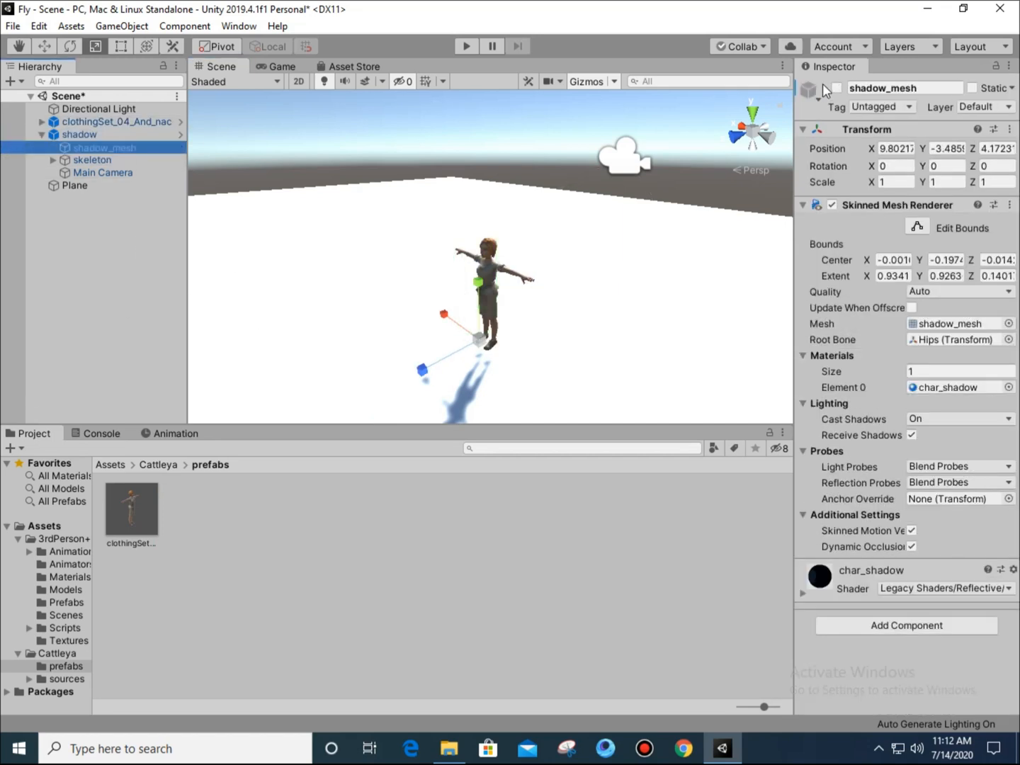
click(836, 88)
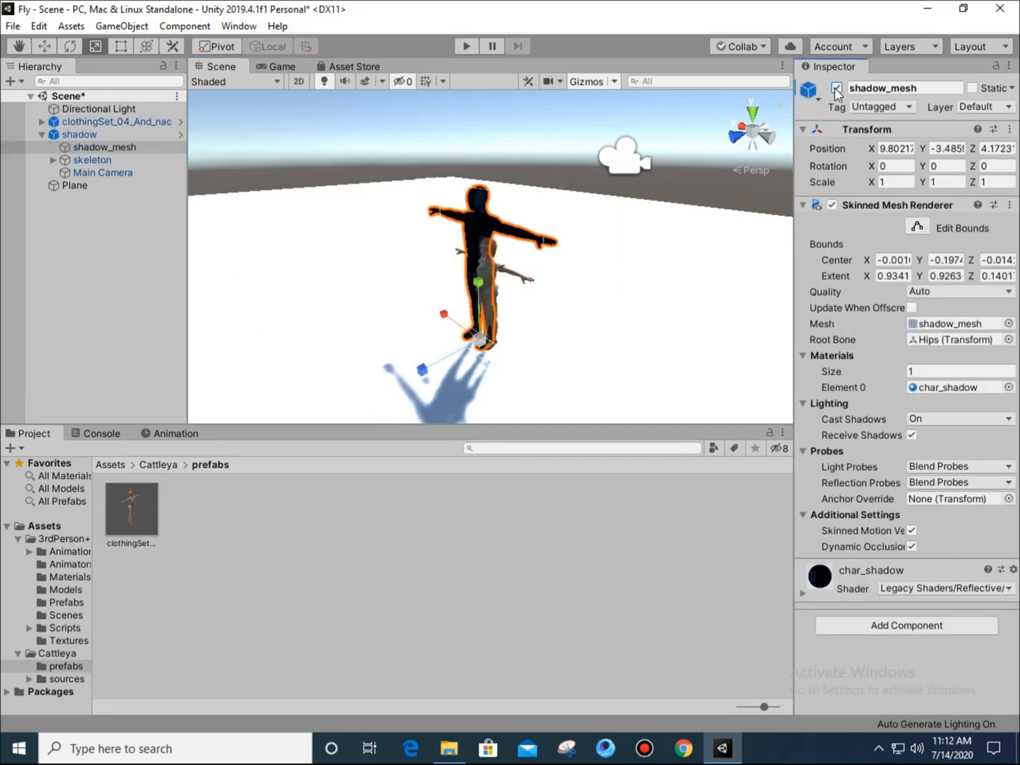
click(100, 130)
double_click(90, 128)
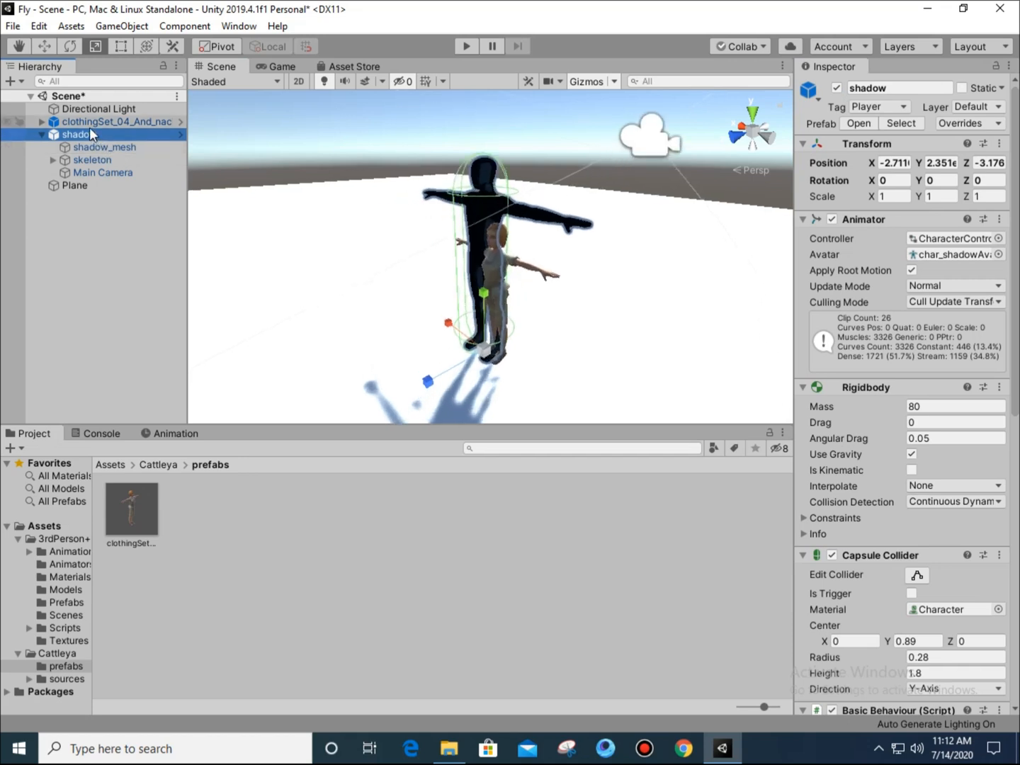
- Move the clothingSet character along X to about -4.34 so it stands beside the shadow character
click(110, 122)
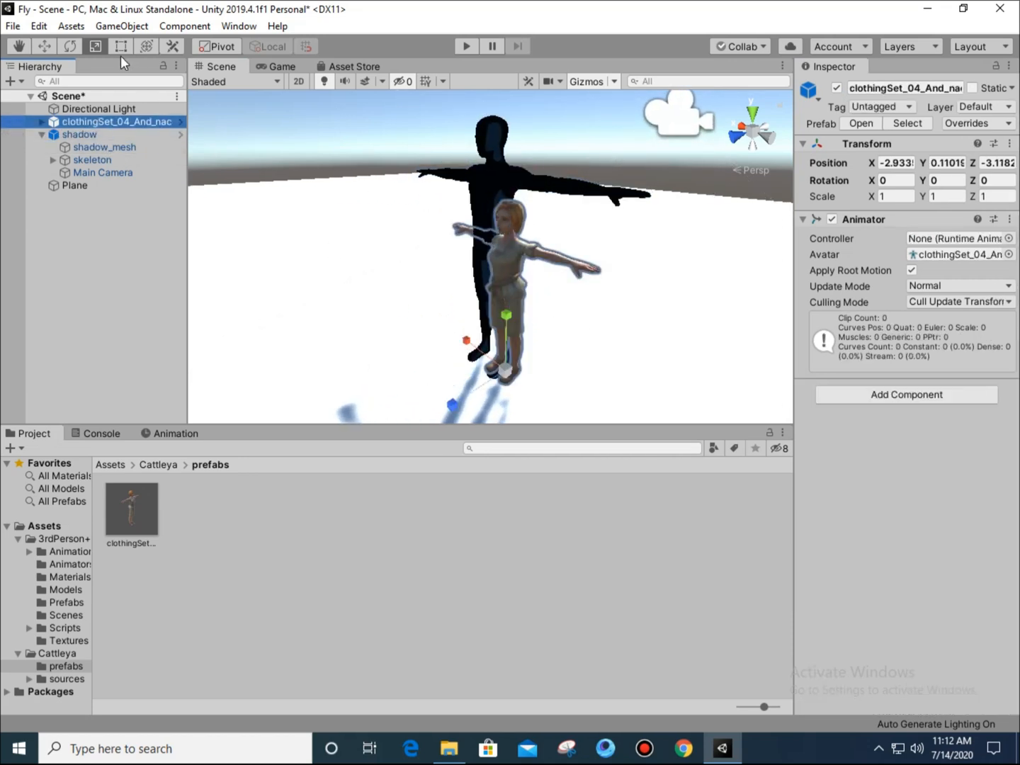
click(48, 48)
drag(461, 338, 690, 377)
key(f)
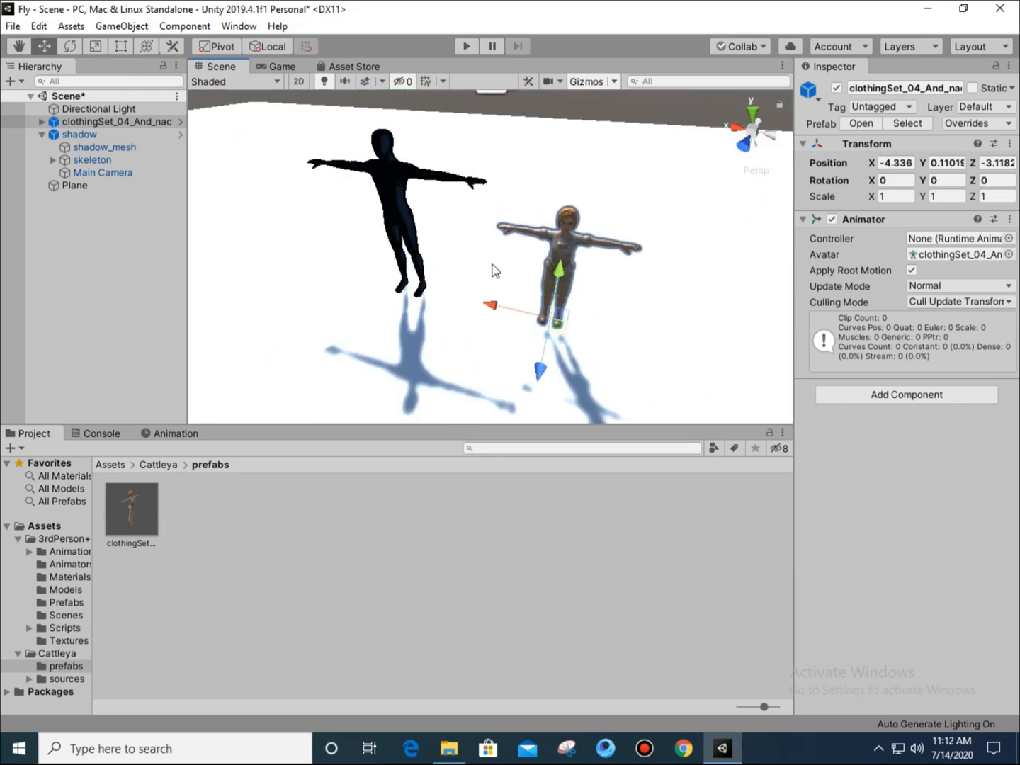
alt+drag(462, 270, 513, 250)
- Scale the clothingSet character uniformly to about 1.4 to match the shadow character's height
click(94, 47)
scroll(456, 216, up, 5)
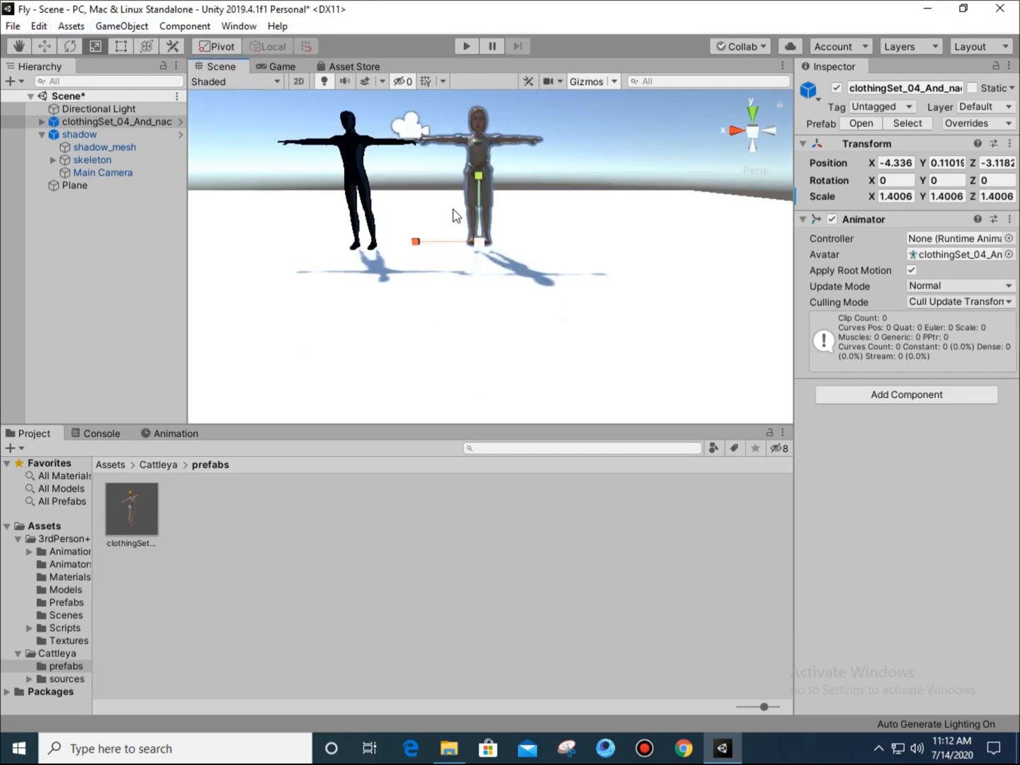
scroll(459, 295, up, 3)
- Make the clothingSet character a child of shadow and set its position to X 0, Y 0, Z 0
drag(112, 122, 104, 137)
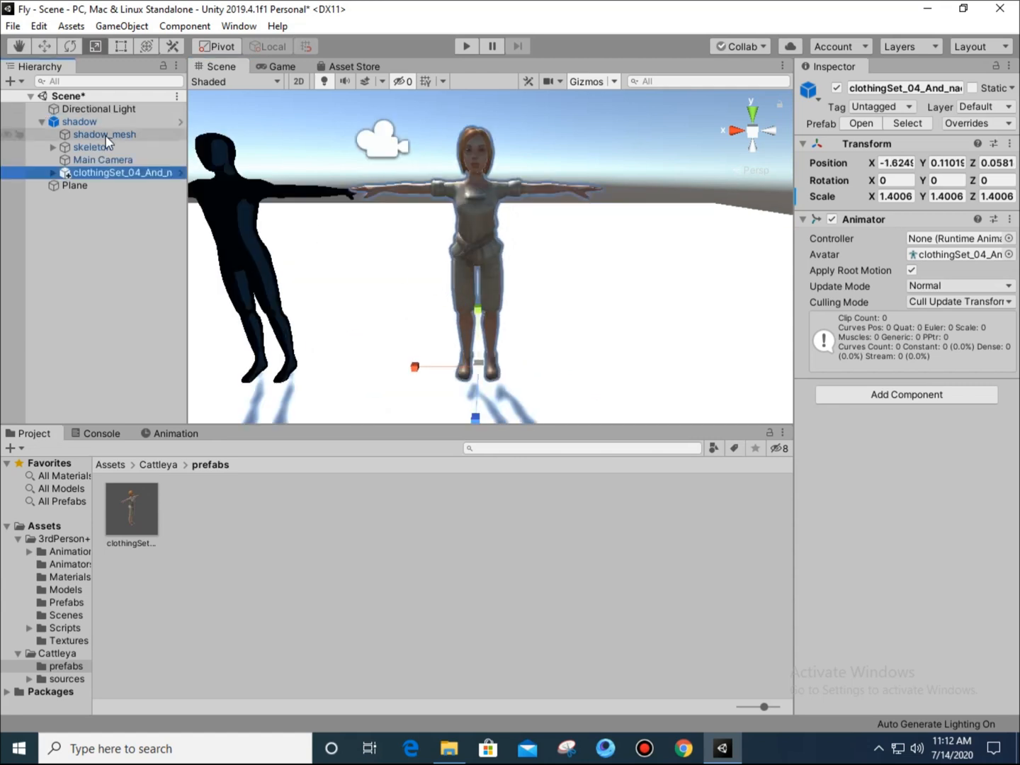
click(889, 161)
text(0)
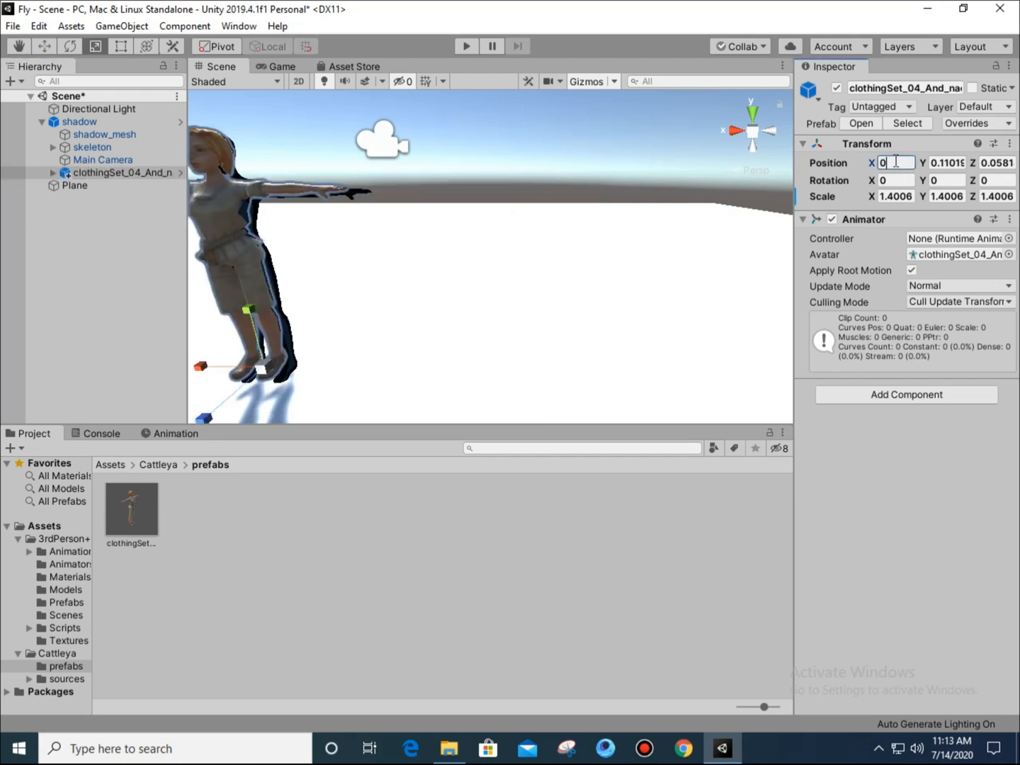
click(945, 162)
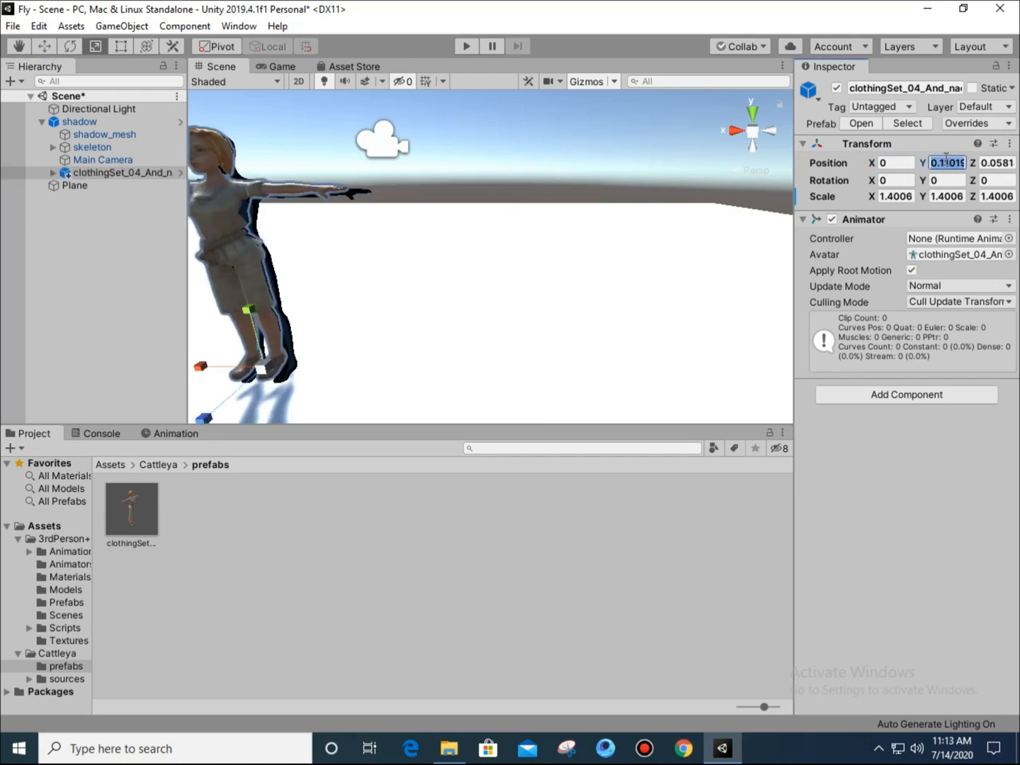
text(0)
click(992, 162)
text(0)
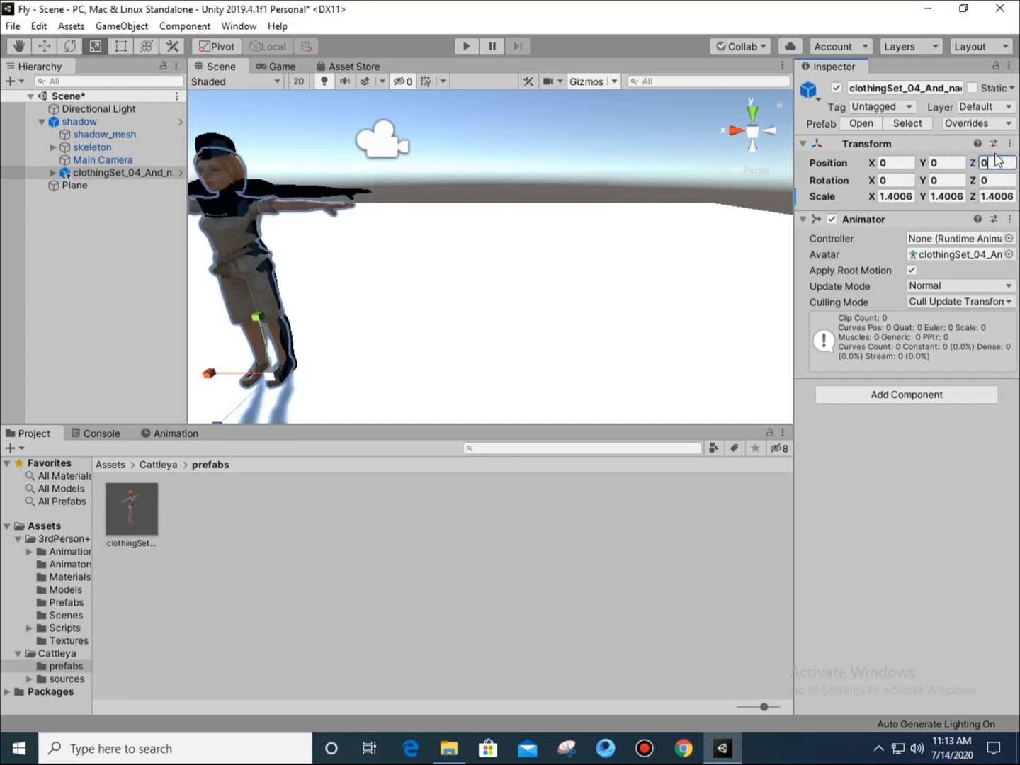
- Inspect the overlapping characters, deactivate shadow_mesh under shadow, and select the clothingSet character
middle_drag(362, 234, 481, 99)
middle_drag(453, 248, 456, 176)
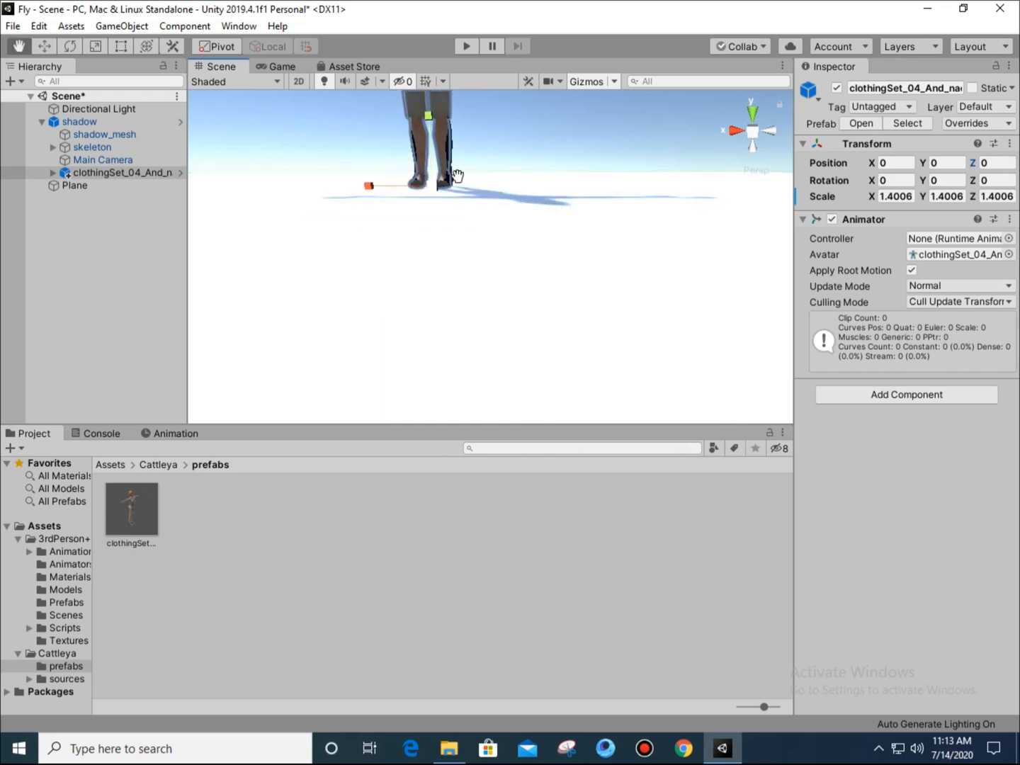
key(f)
scroll(481, 294, up, 2)
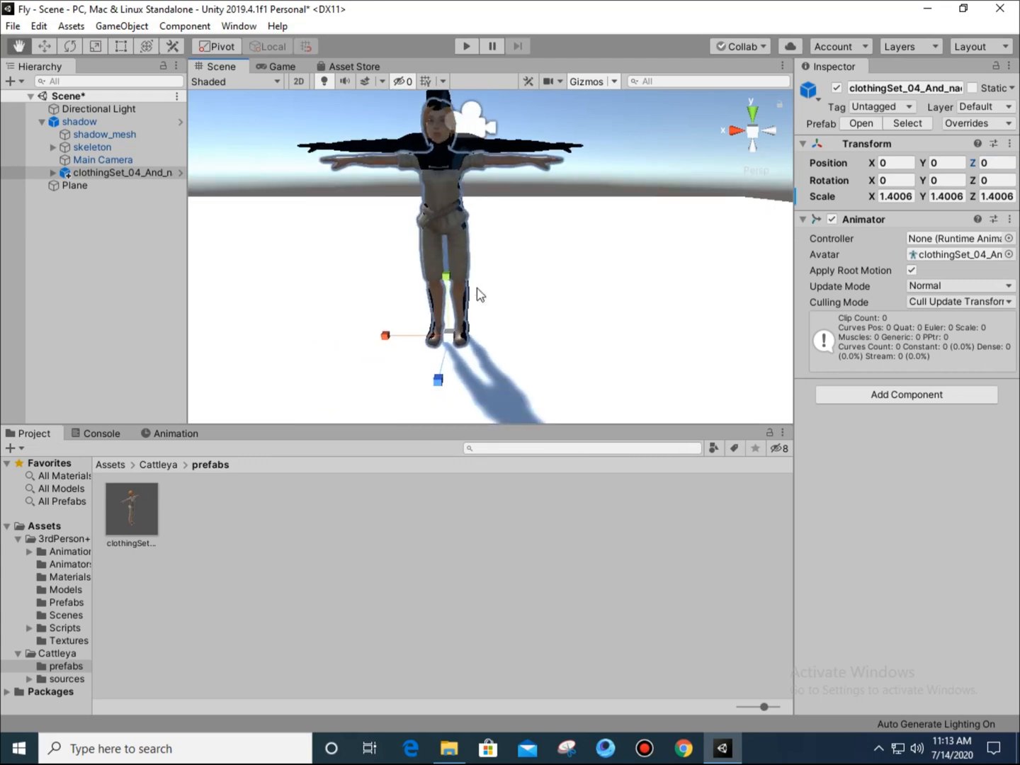
click(97, 136)
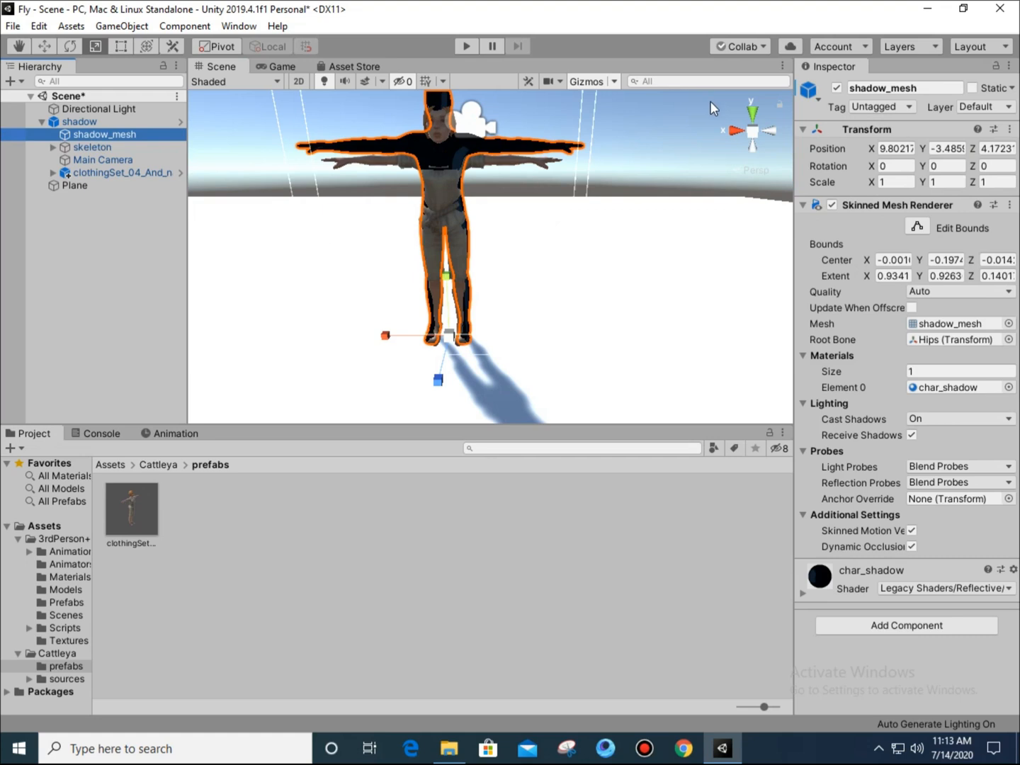
click(836, 88)
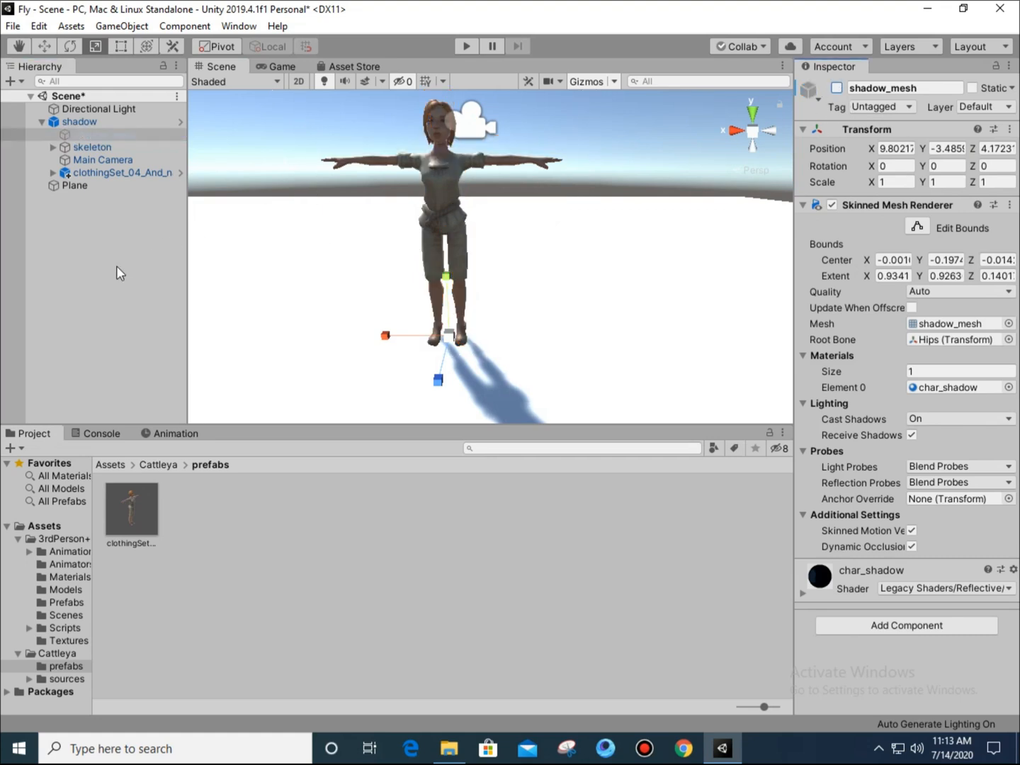
click(116, 263)
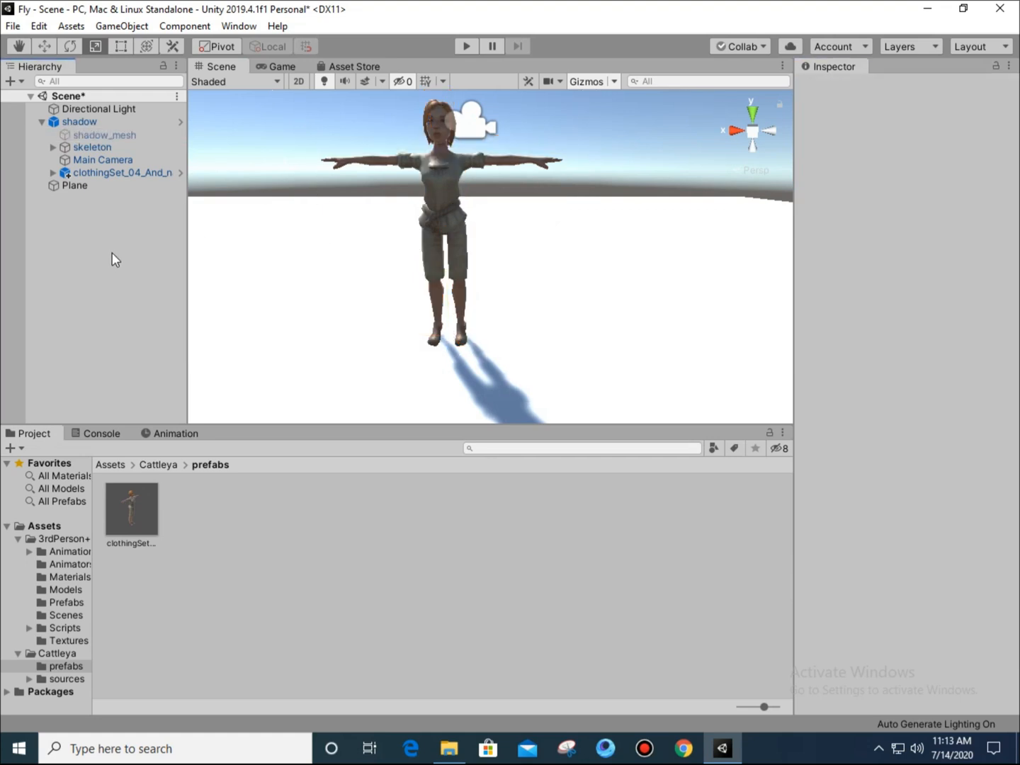
click(120, 172)
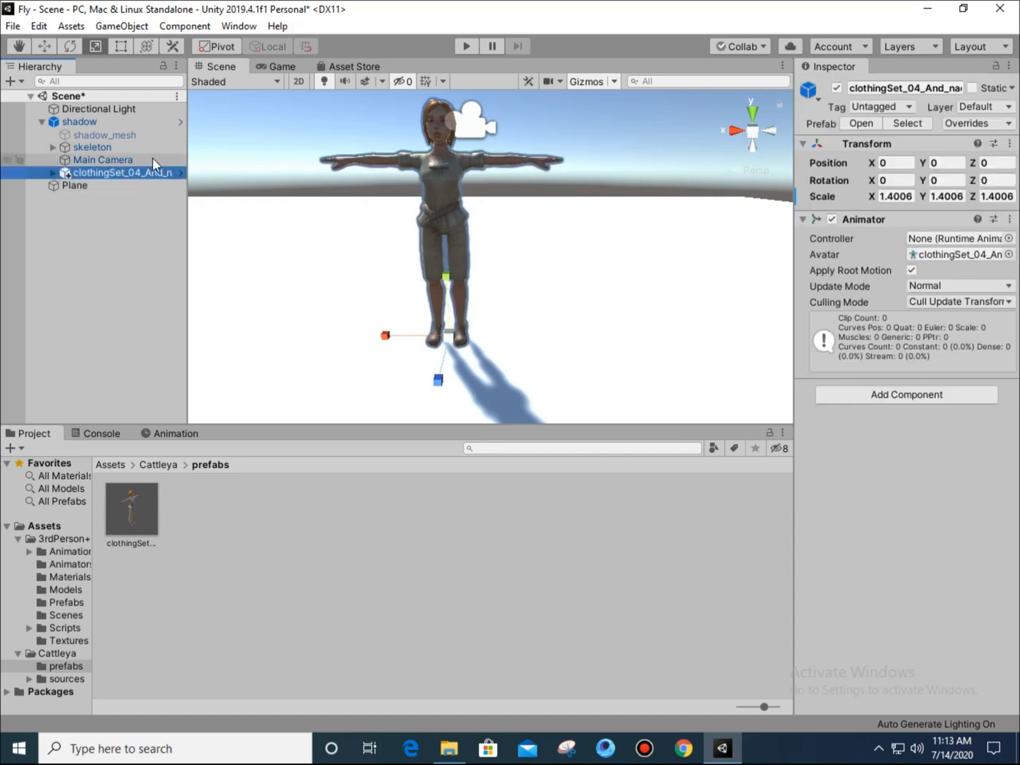
- Remove the Animator component from the clothingSet character under shadow and unpack its prefab
right_click(913, 219)
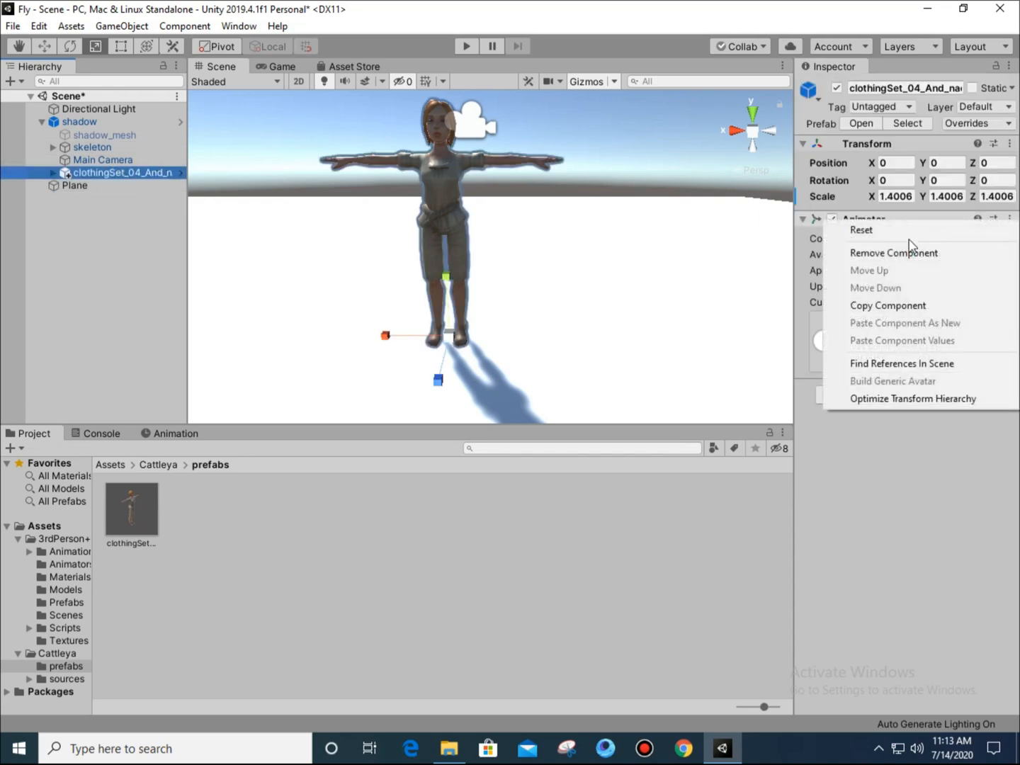
click(906, 252)
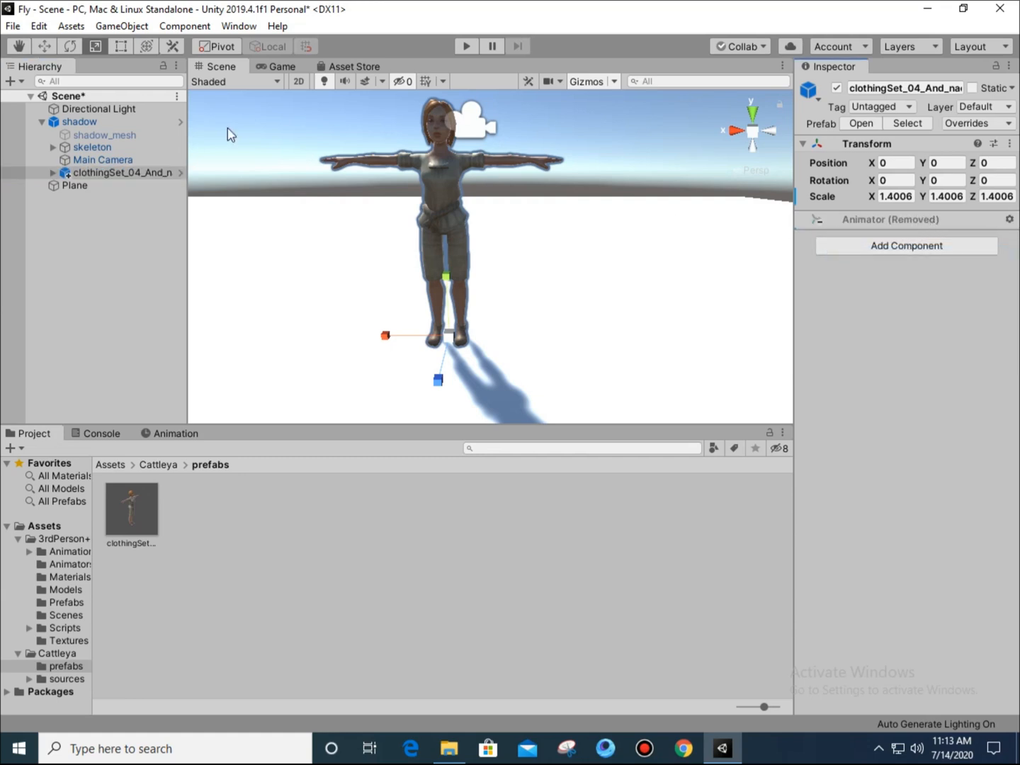
right_click(108, 176)
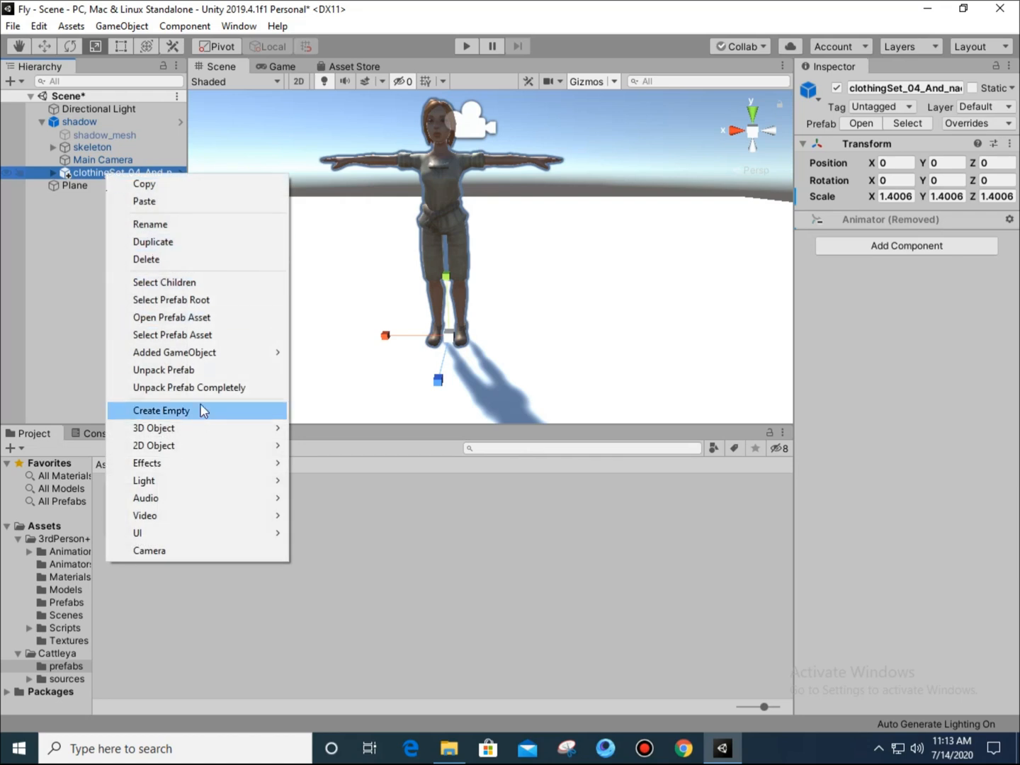
click(196, 369)
click(74, 277)
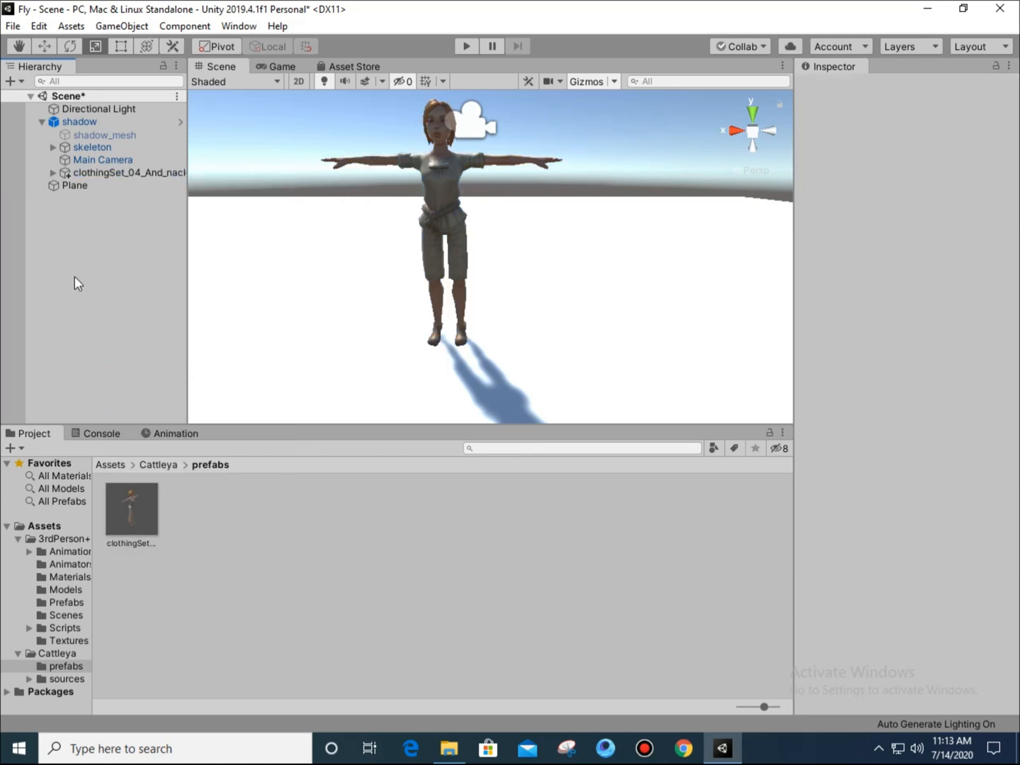
- Widen the Inspector and examine the components of shadow, shadow_mesh and the clothingSet character, especially shadow's Animator avatar
click(77, 123)
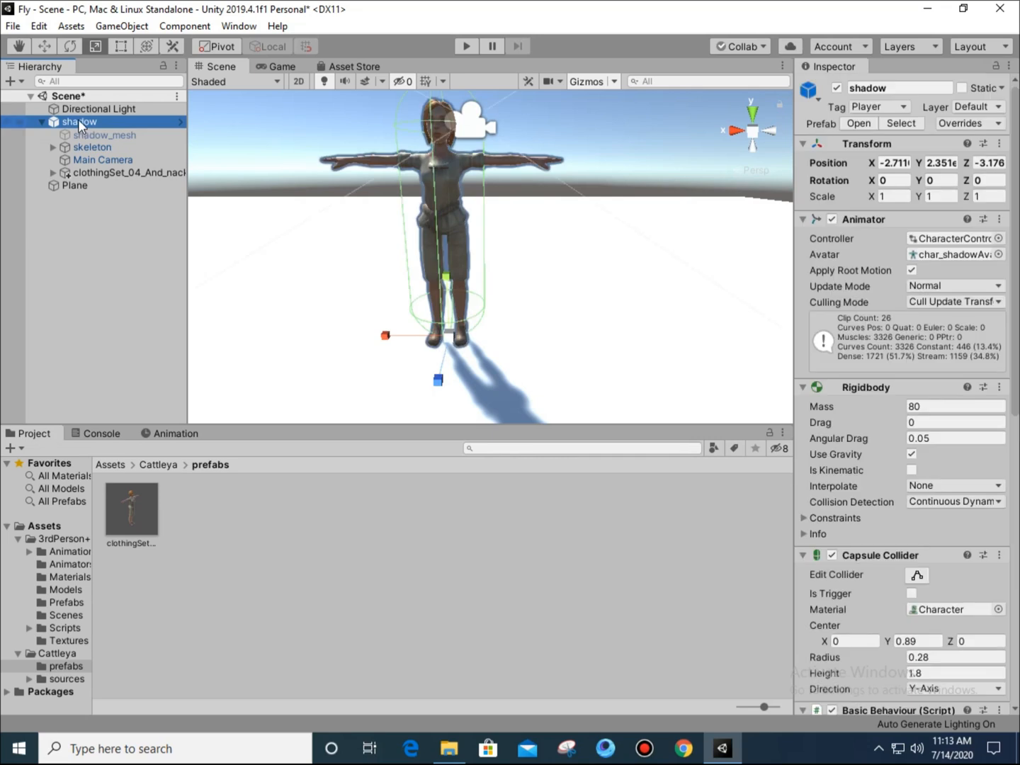
drag(798, 261, 669, 263)
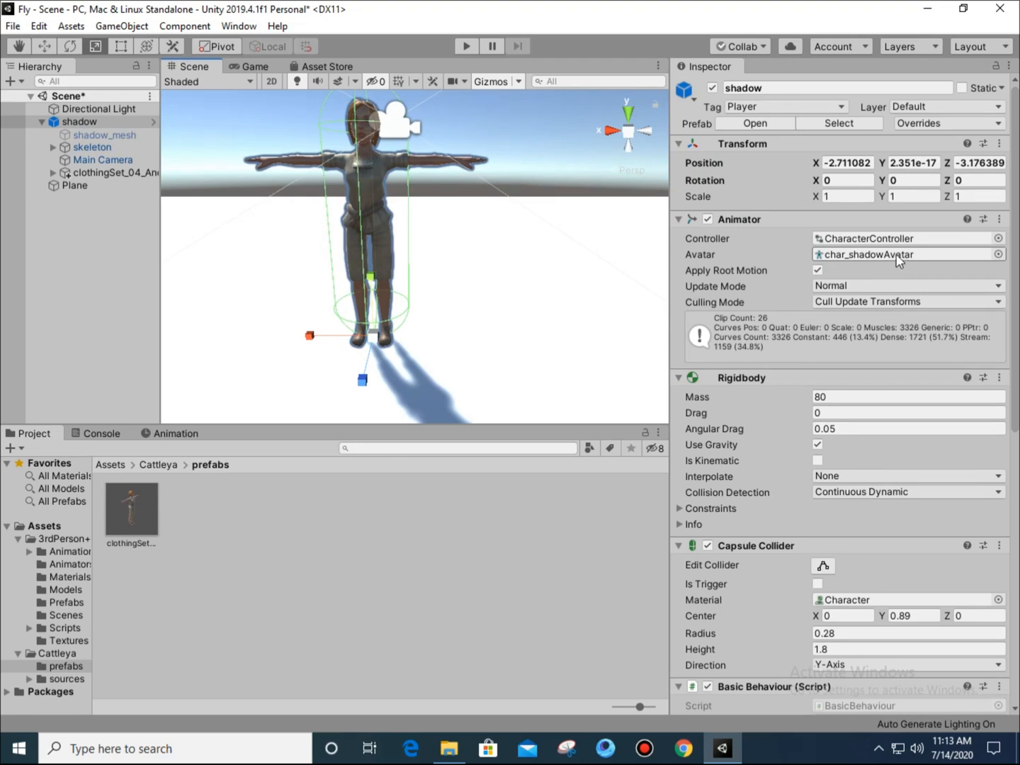
click(140, 135)
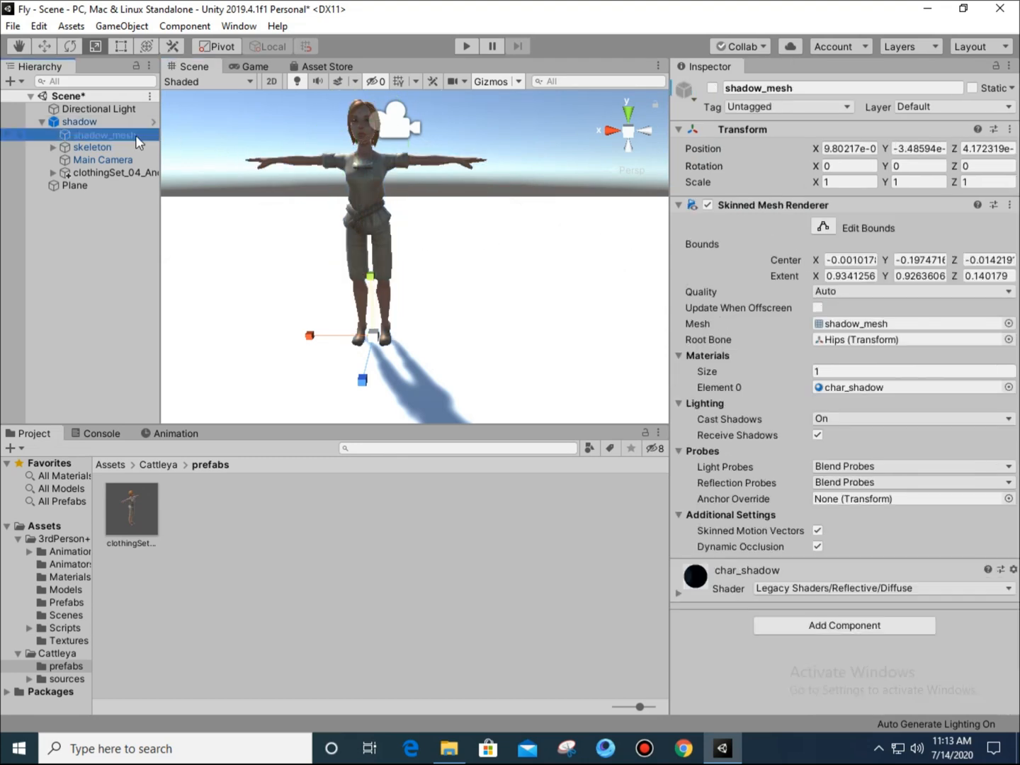
click(103, 174)
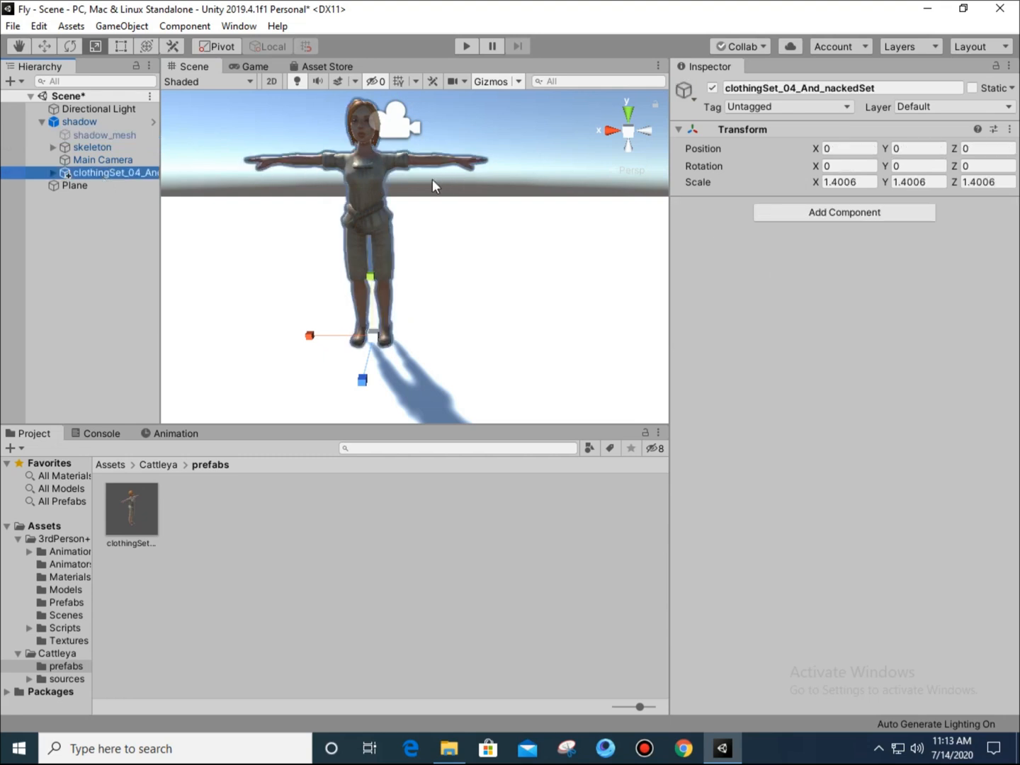
click(85, 111)
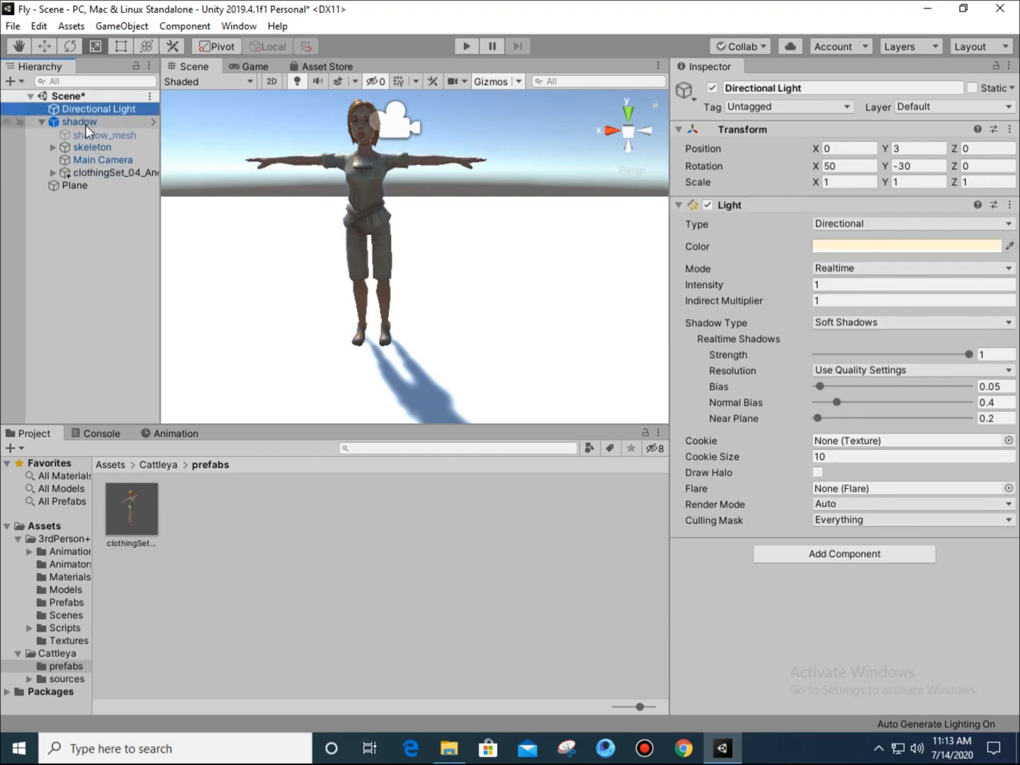
click(80, 123)
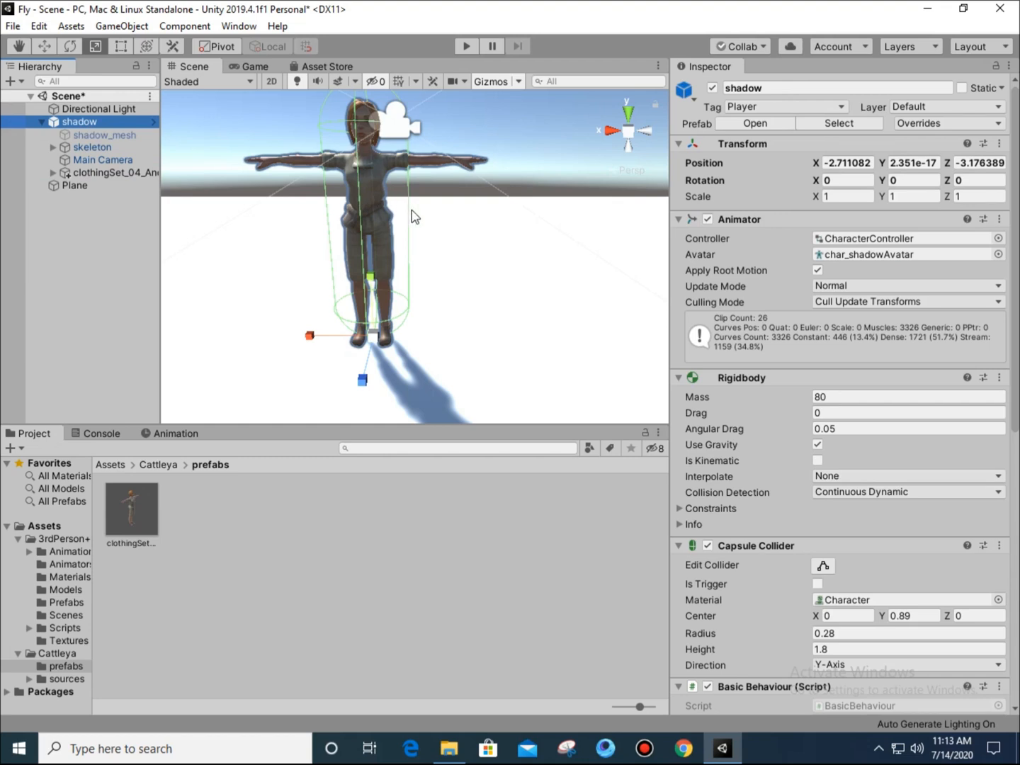
- Open the Cattleya sources folder in the project assets and collapse the sub-assets of the clothingSet_04_And_nackedSet model
click(171, 464)
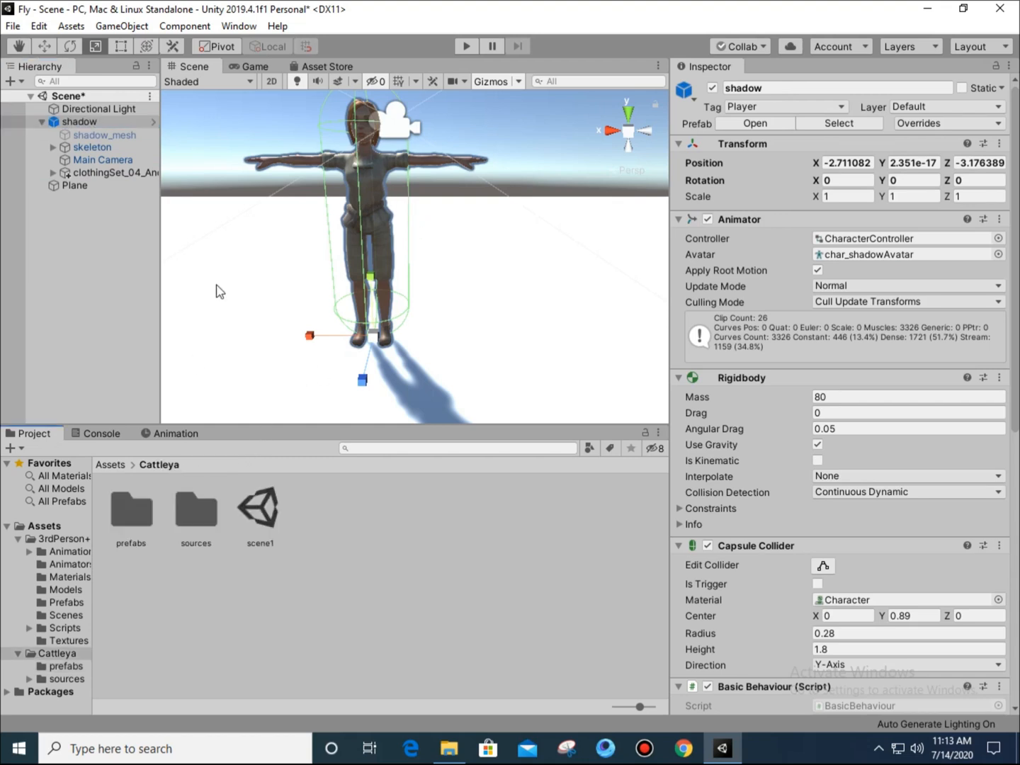
middle_drag(380, 203, 360, 214)
scroll(385, 228, up, 5)
scroll(361, 218, down, 3)
scroll(373, 220, down, 4)
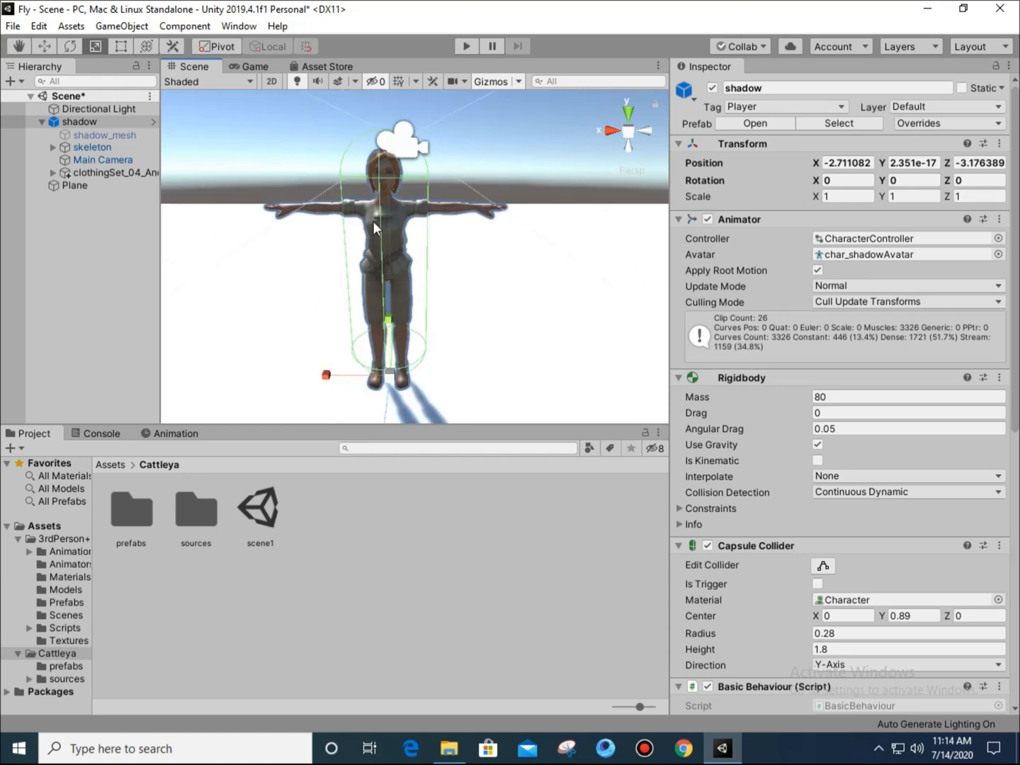
click(125, 253)
scroll(376, 233, up, 3)
scroll(378, 232, down, 3)
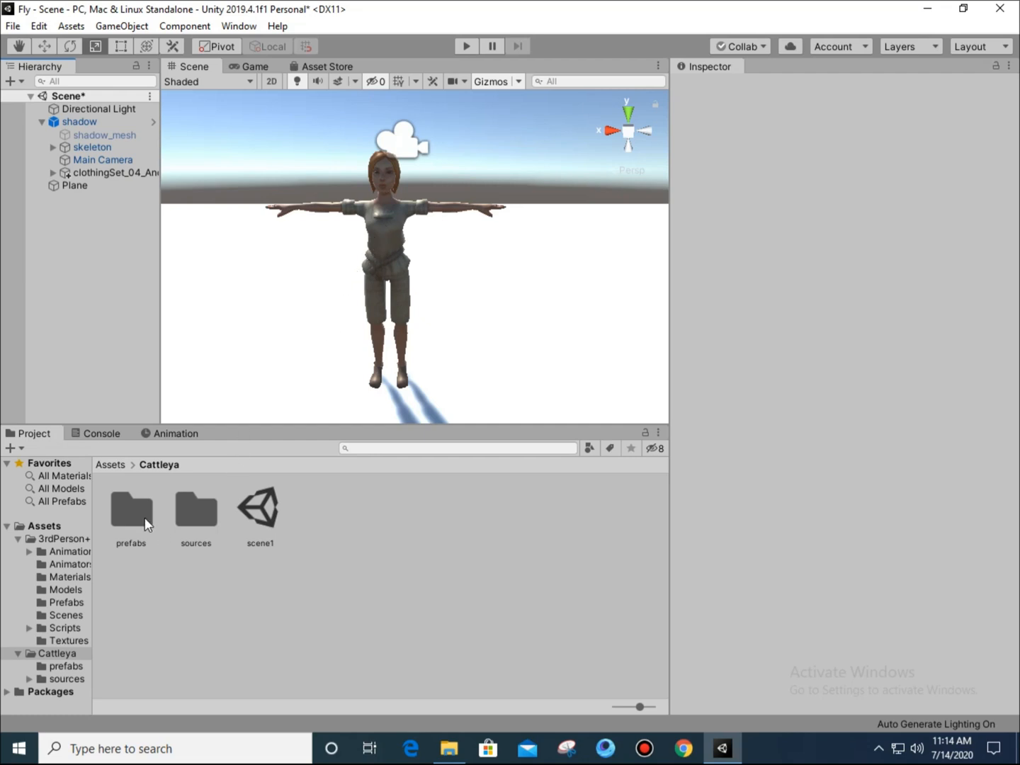
double_click(198, 507)
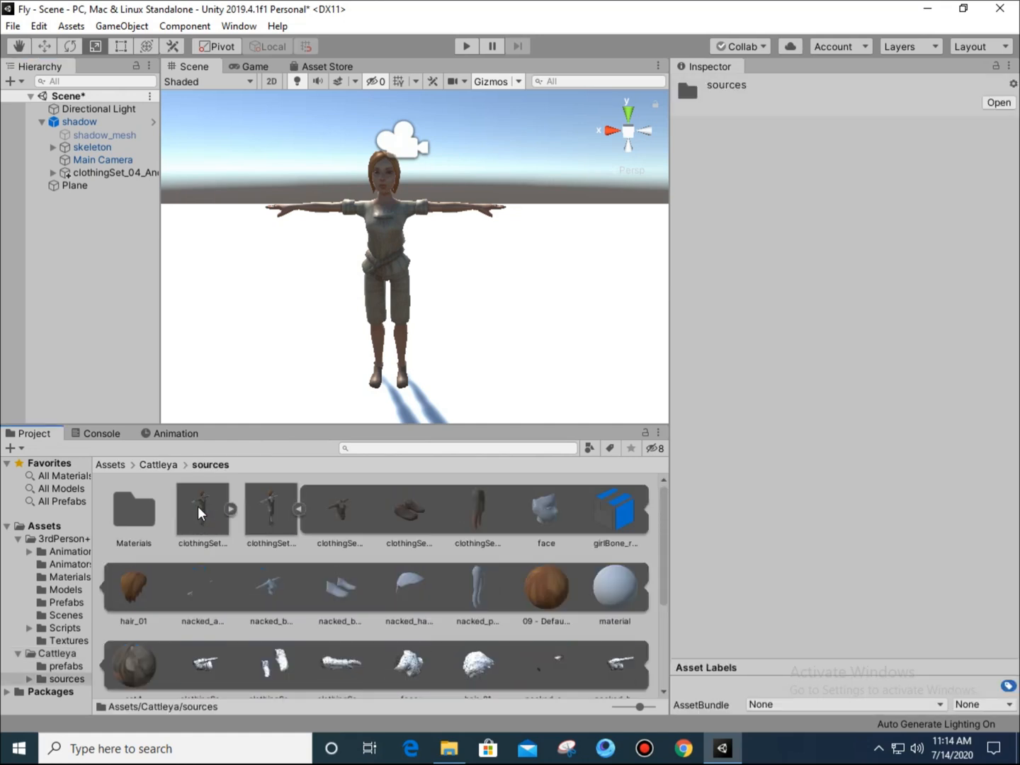
click(297, 507)
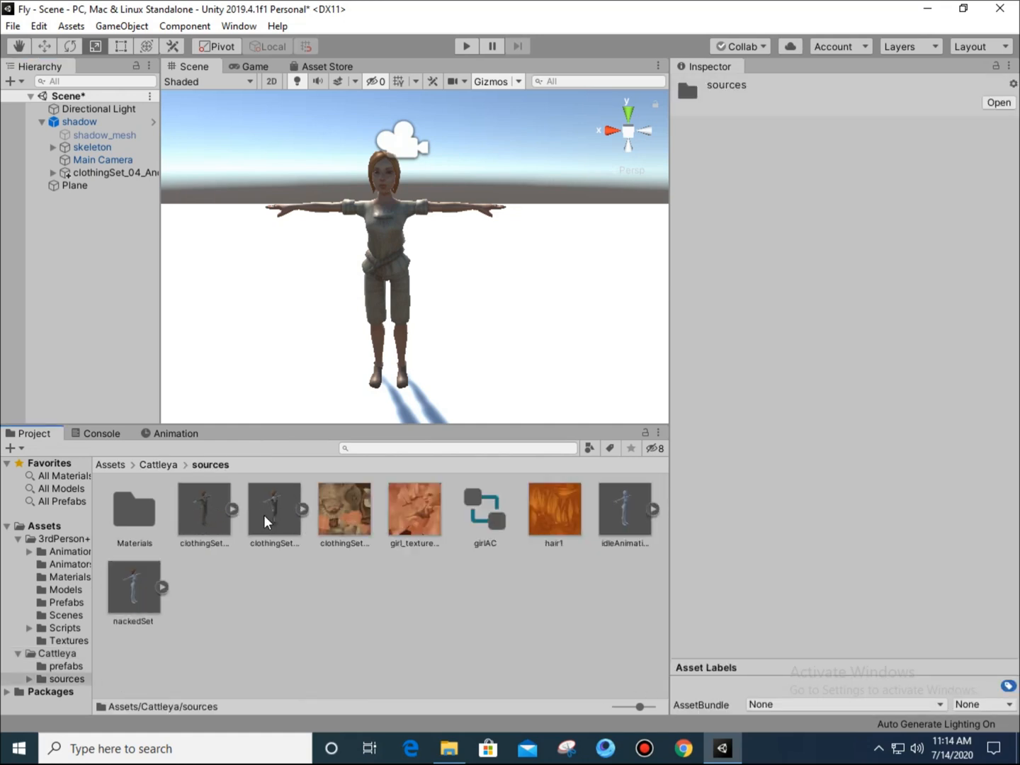
- Inspect the rig import settings, model preview and sub-assets of clothingSet_04_And_nackedSet
click(270, 505)
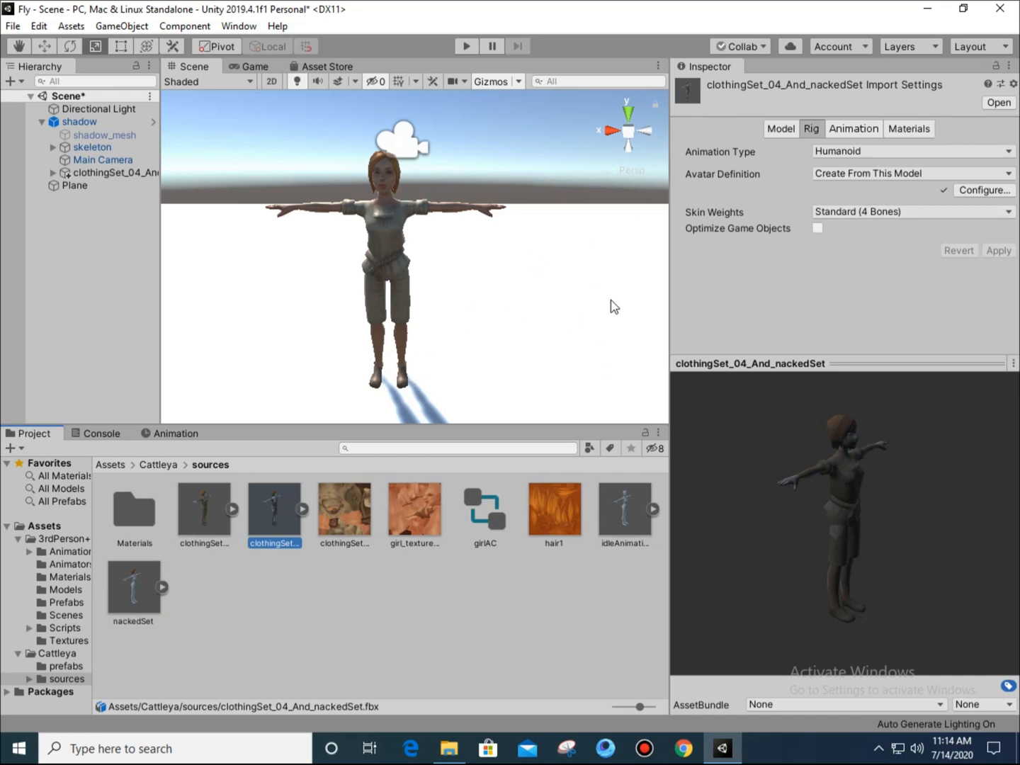
drag(918, 442, 860, 452)
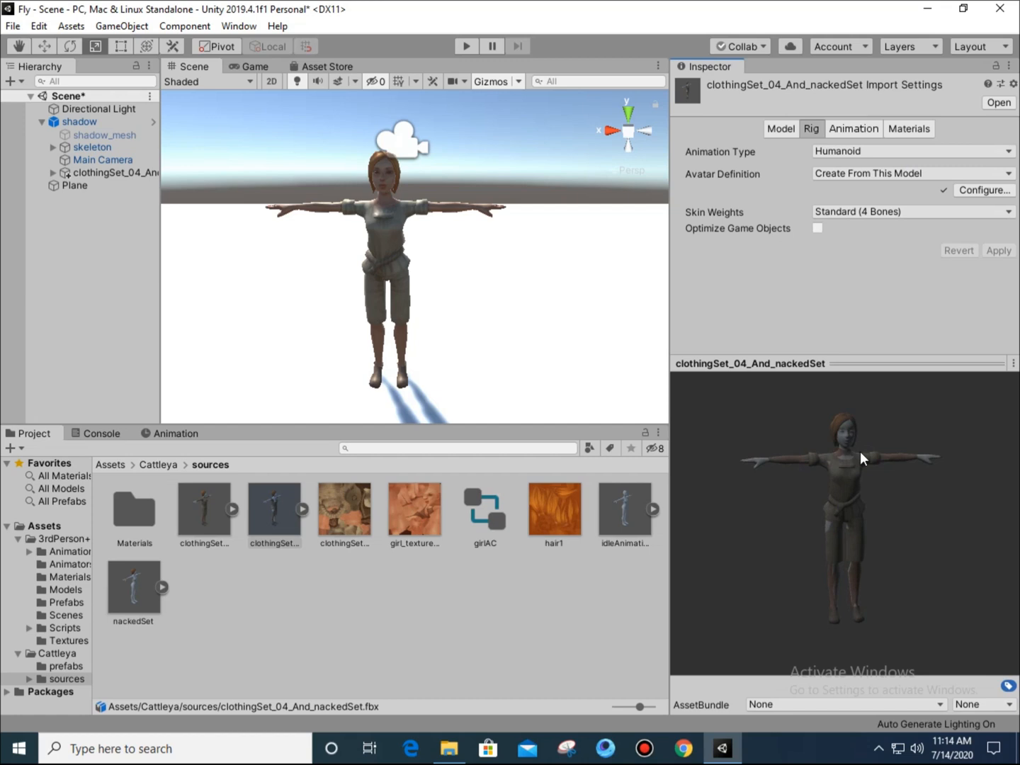
click(301, 510)
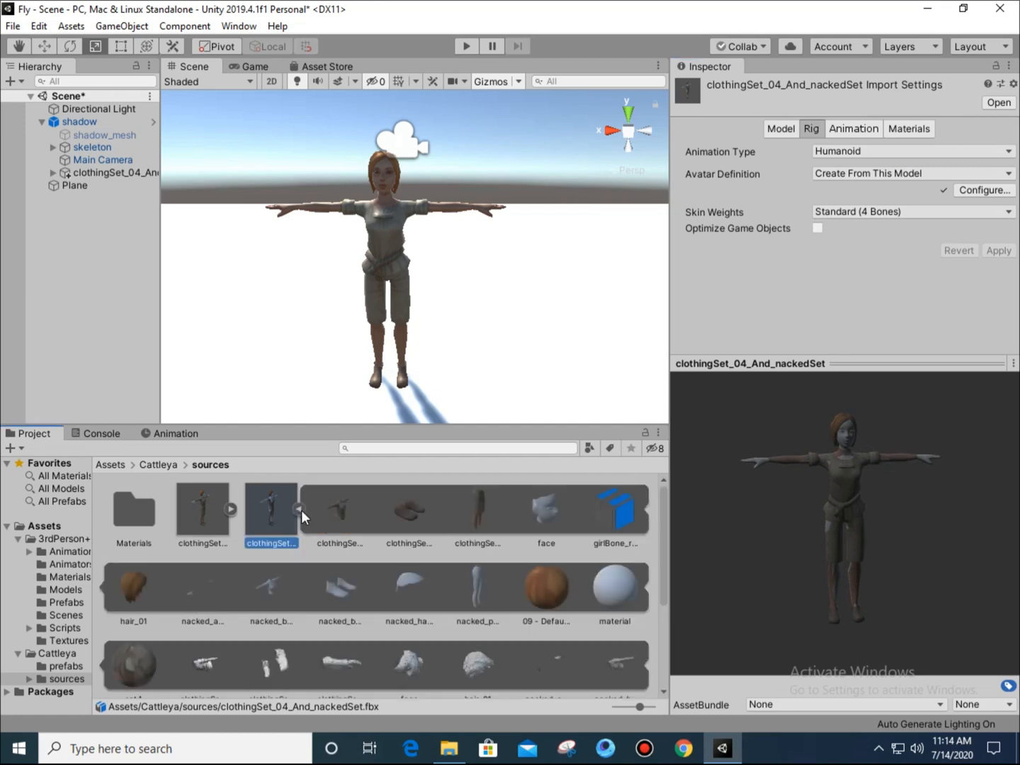
click(301, 510)
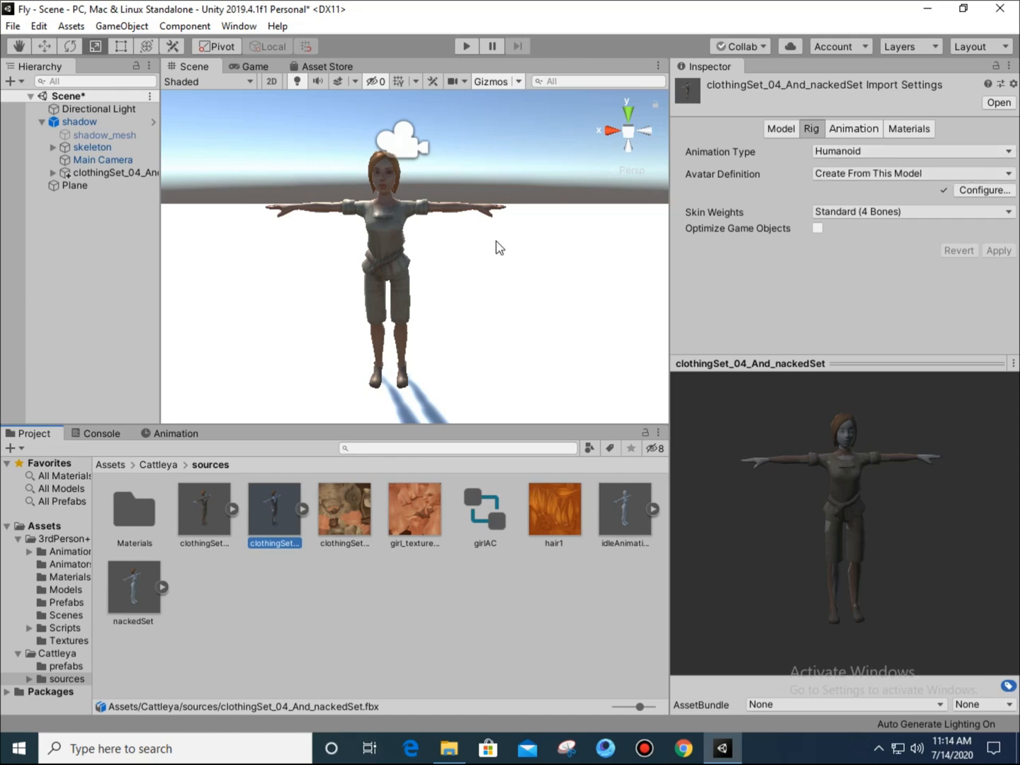
click(835, 155)
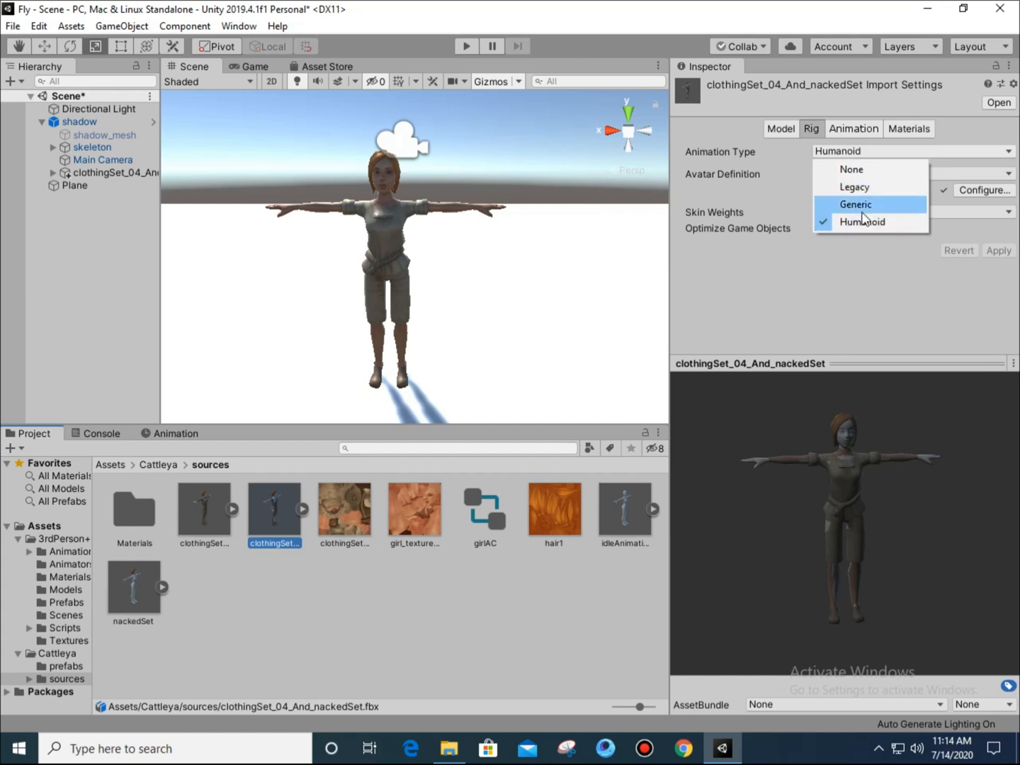
click(856, 206)
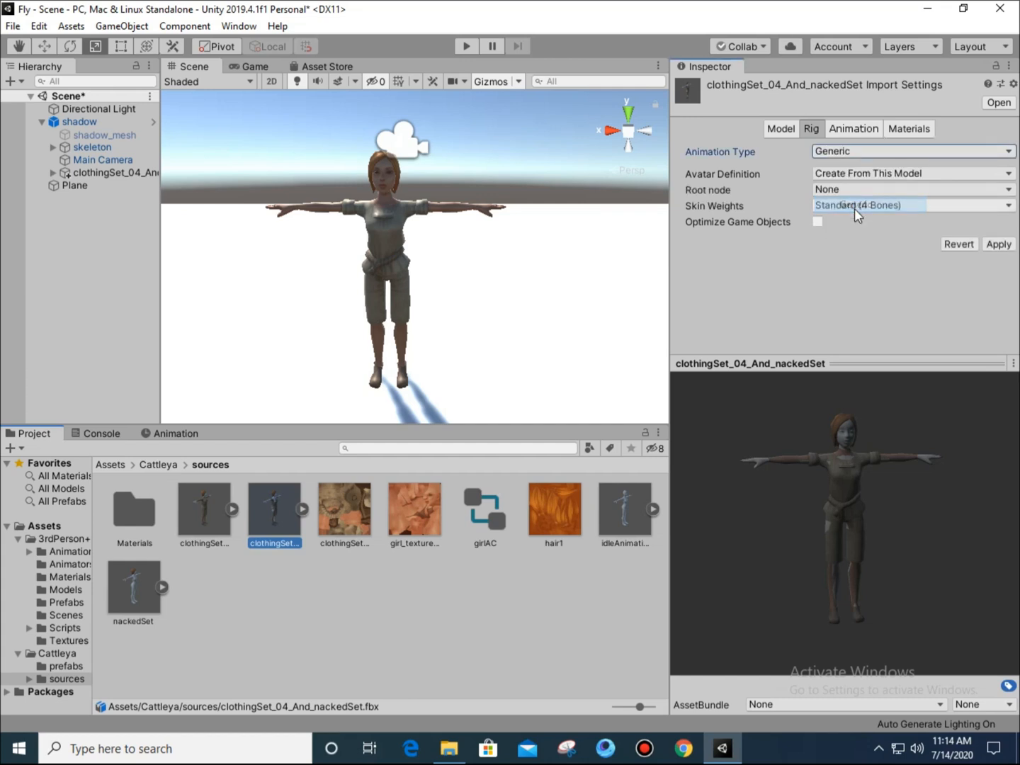
click(778, 130)
click(805, 128)
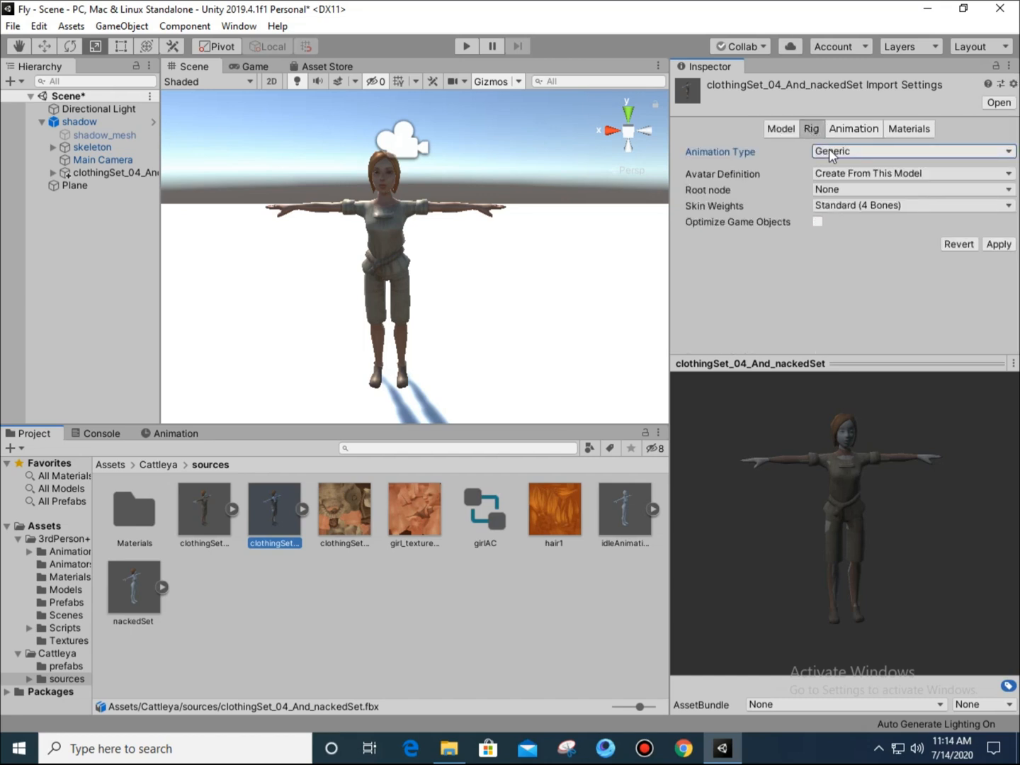
click(829, 150)
click(841, 224)
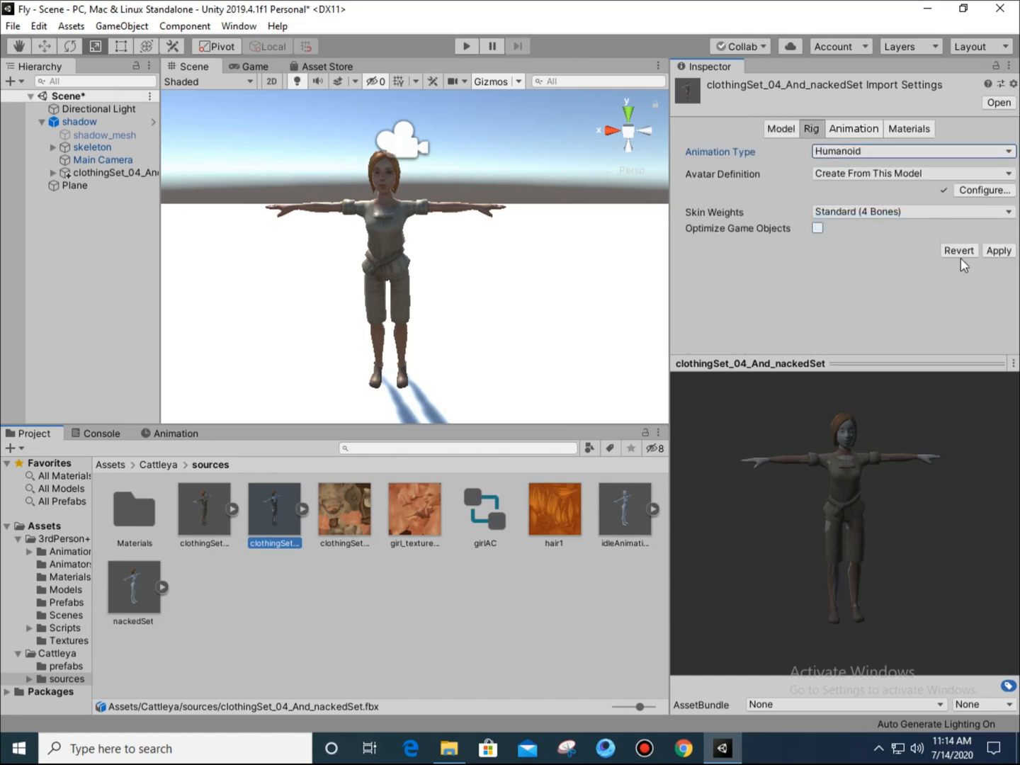
click(997, 251)
click(305, 518)
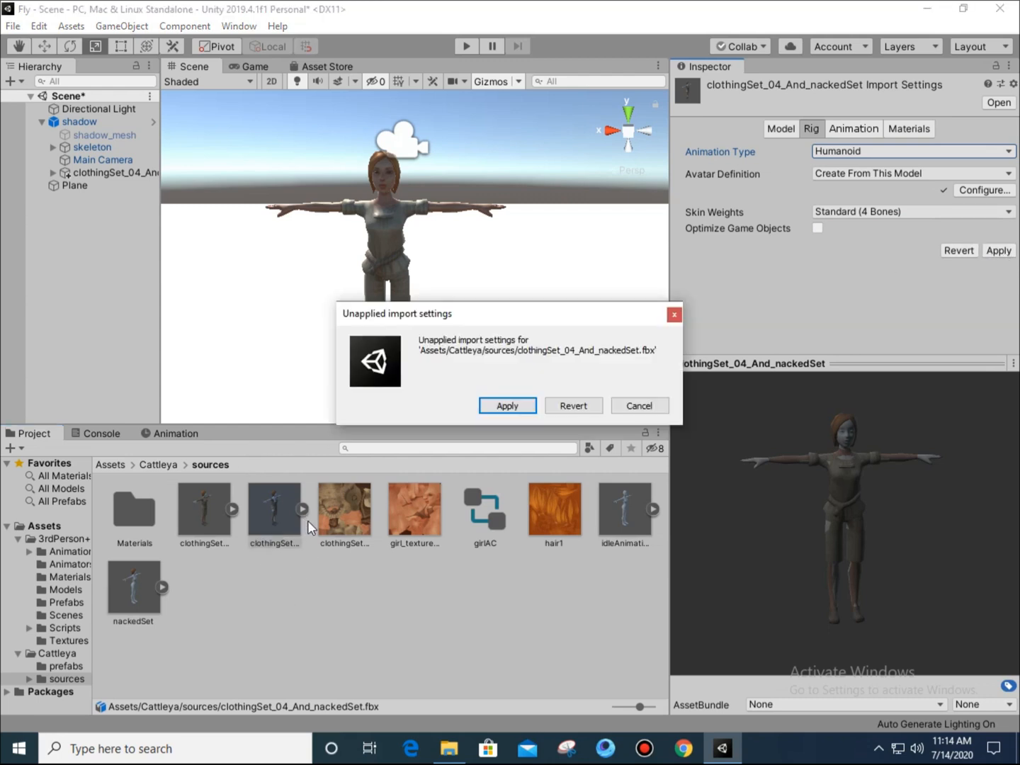
click(595, 405)
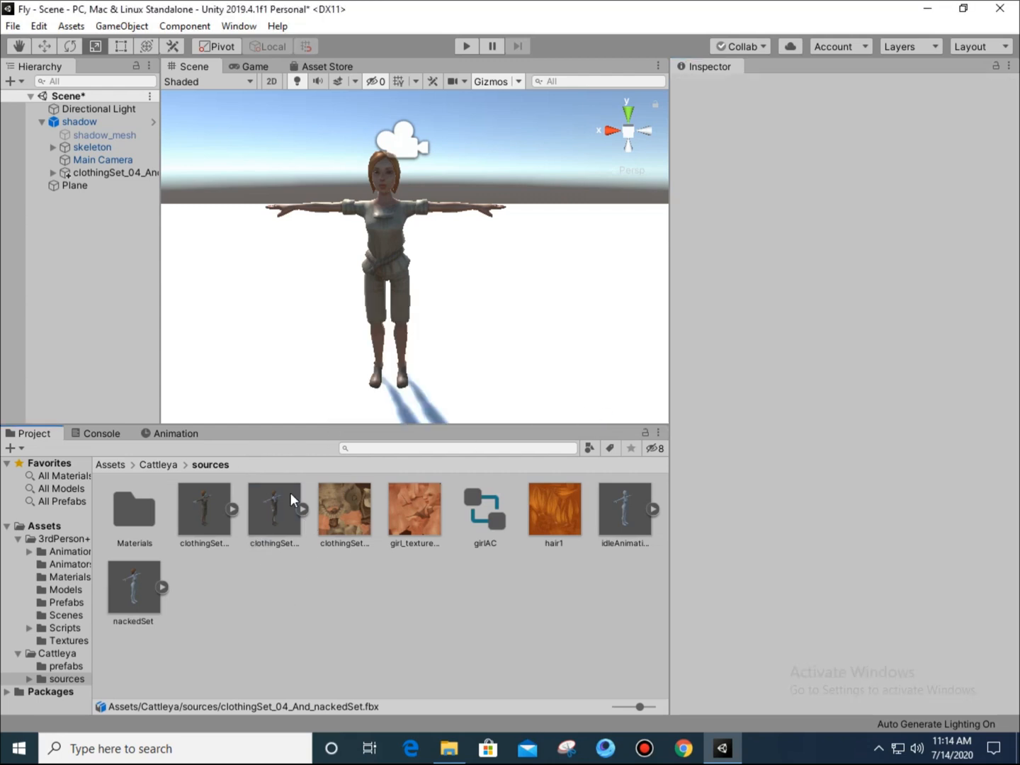
- Assign clothingSet_04_And_nackedSetAvatar from the model's sub-assets as the Avatar of shadow's Animator, and collapse the model's sub-assets
click(303, 510)
click(303, 510)
click(302, 510)
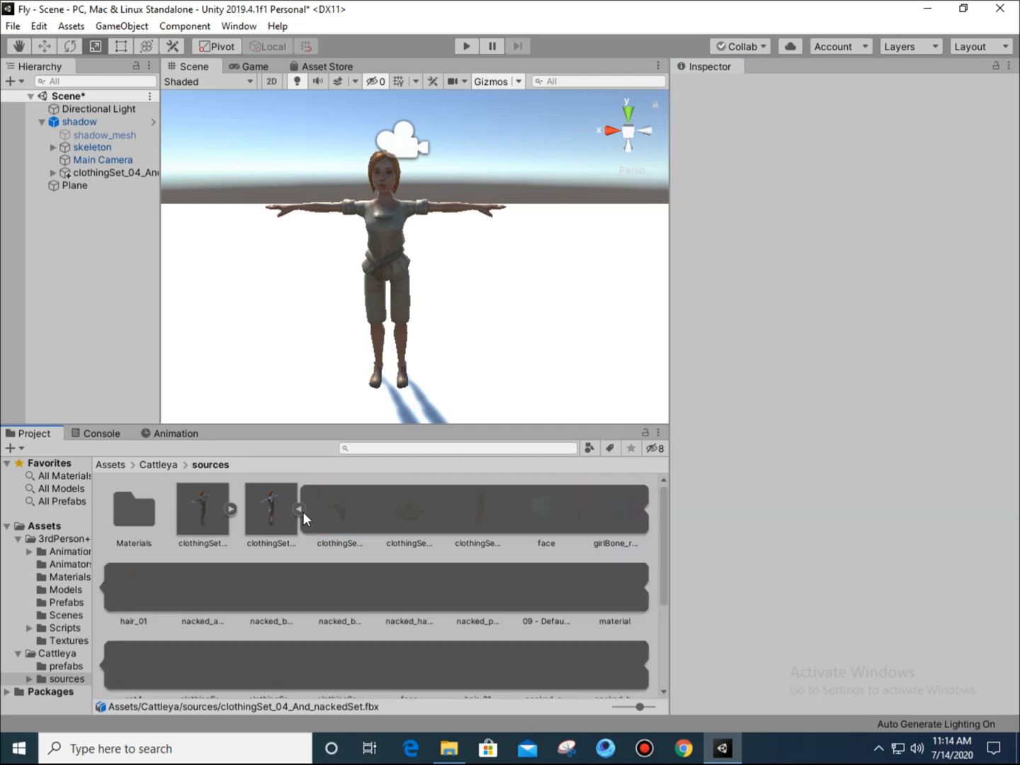
scroll(400, 564, down, 3)
click(330, 573)
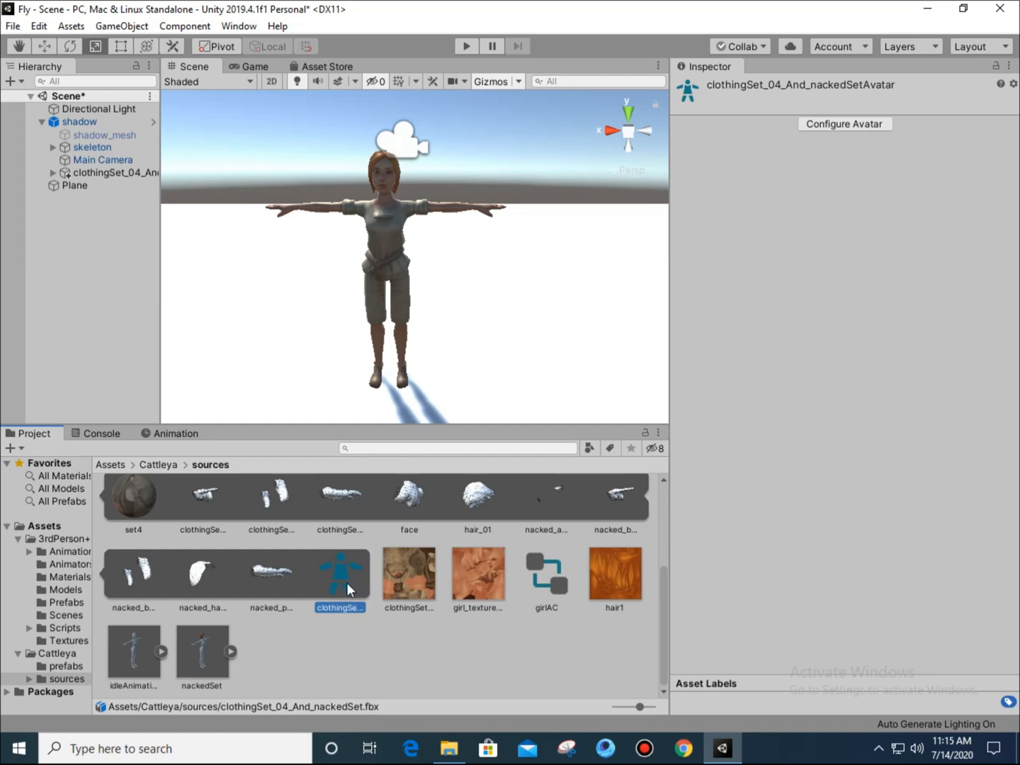
click(104, 118)
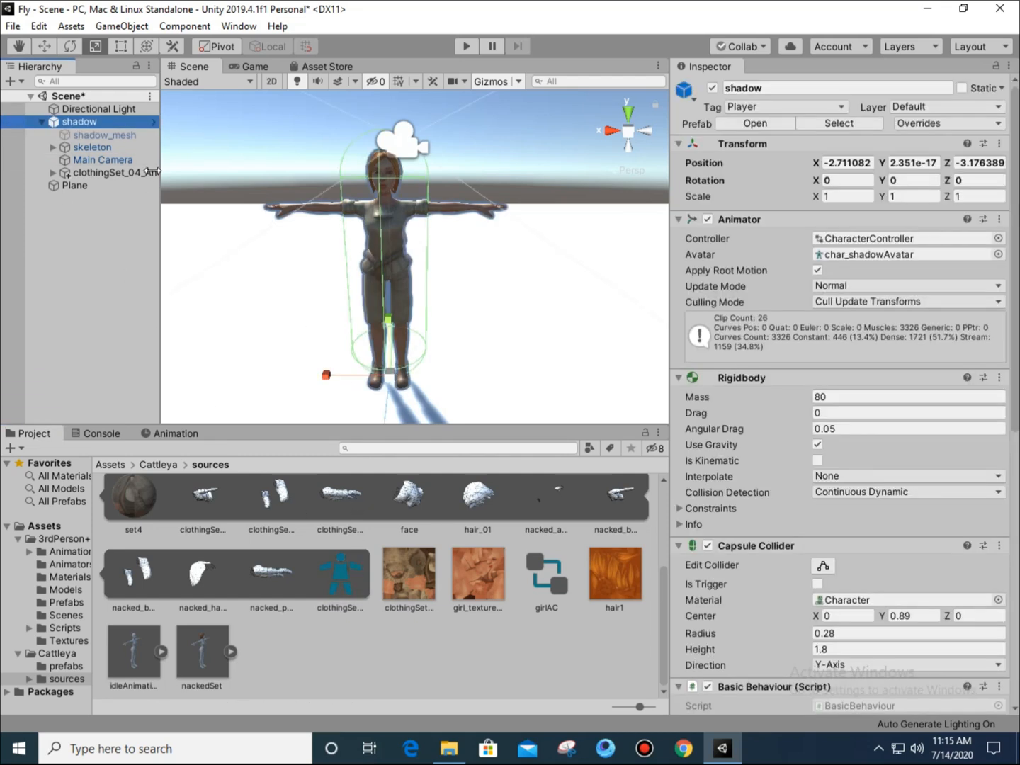
drag(347, 576, 638, 577)
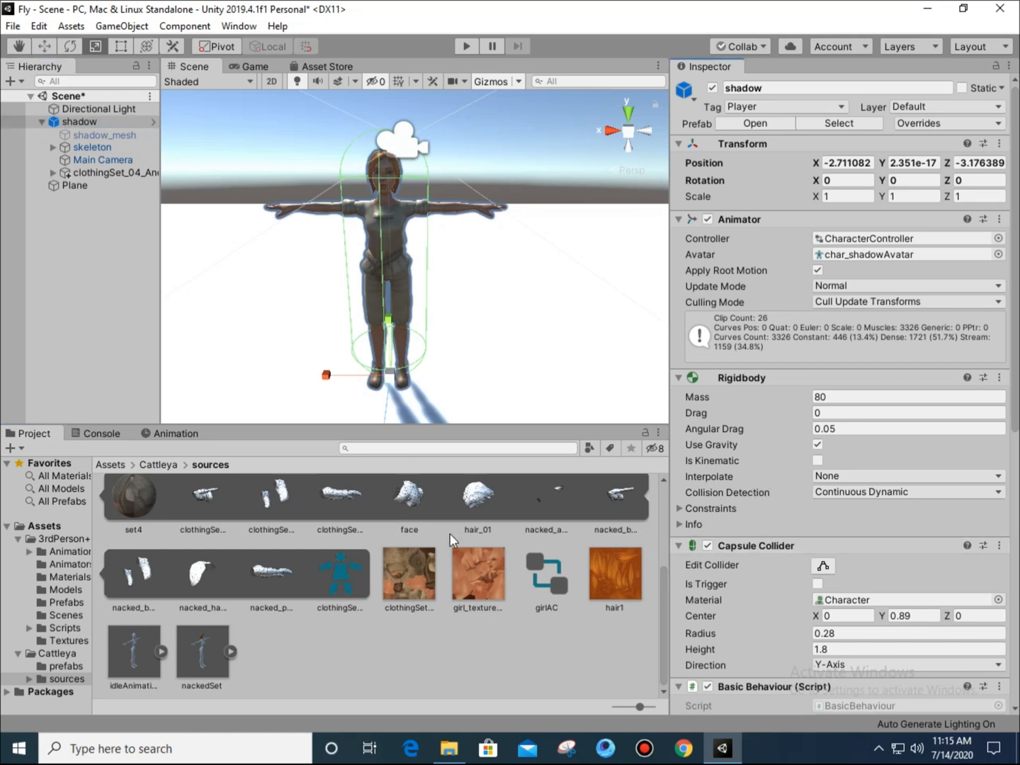
drag(333, 570, 898, 251)
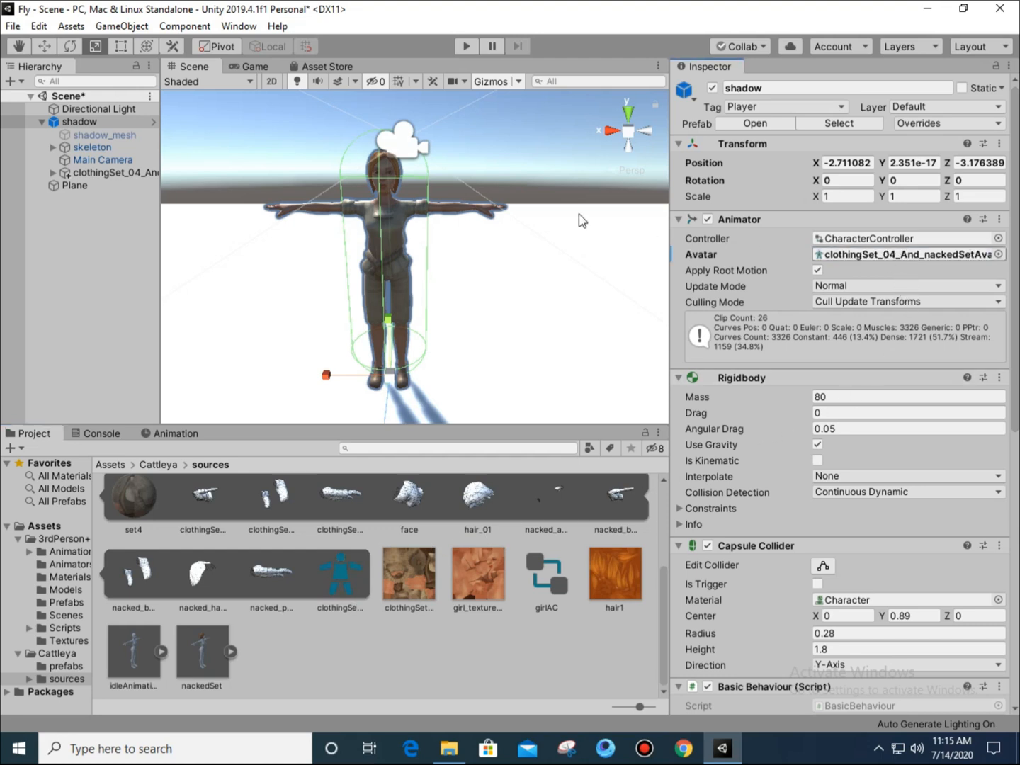
click(47, 308)
scroll(302, 512, up, 5)
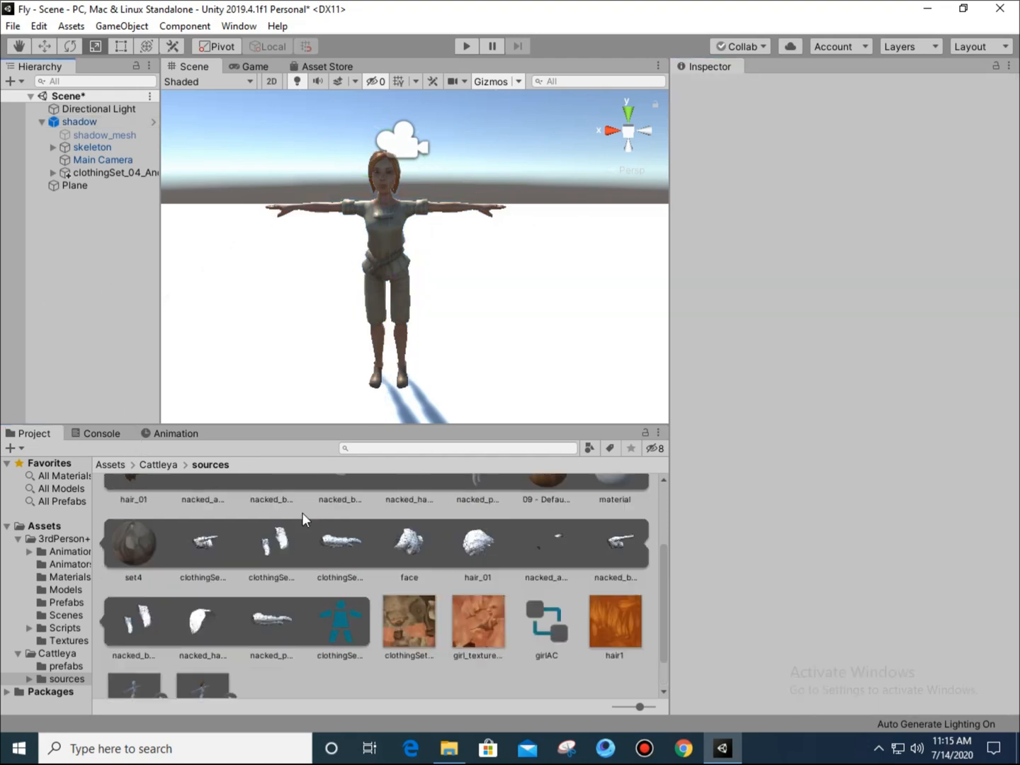
click(299, 509)
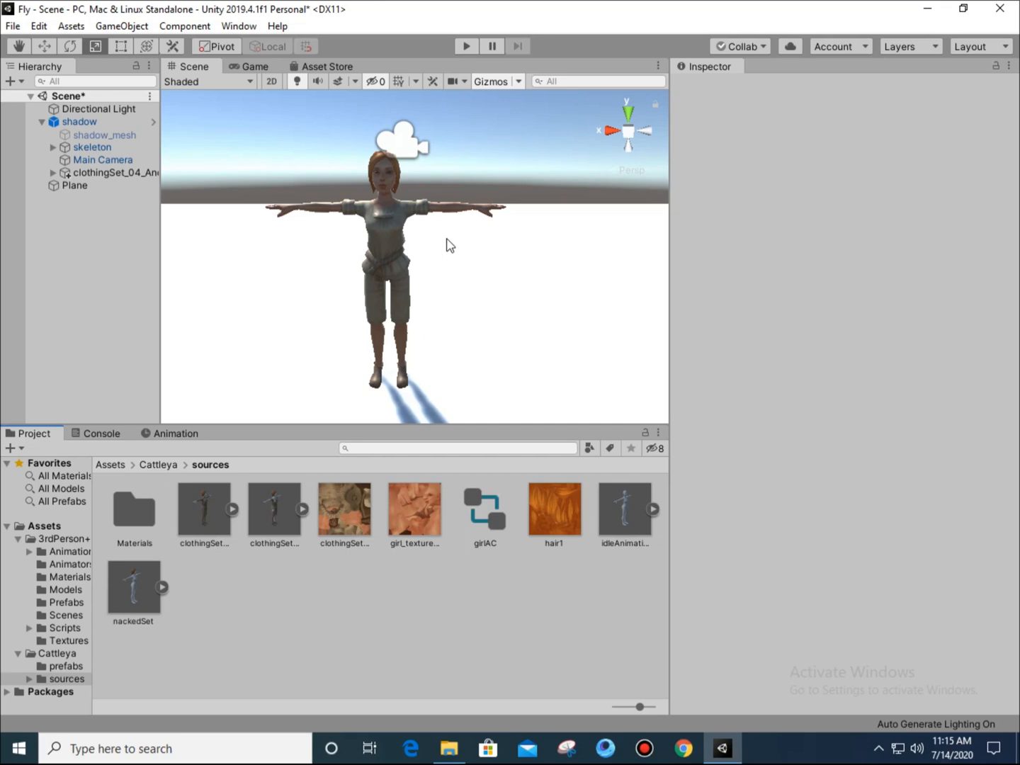
- Play-test the scene with the clothingSet character, stop playback, and bring up the 3rd Person Controller + Fly Mode page in the Asset Store
click(462, 44)
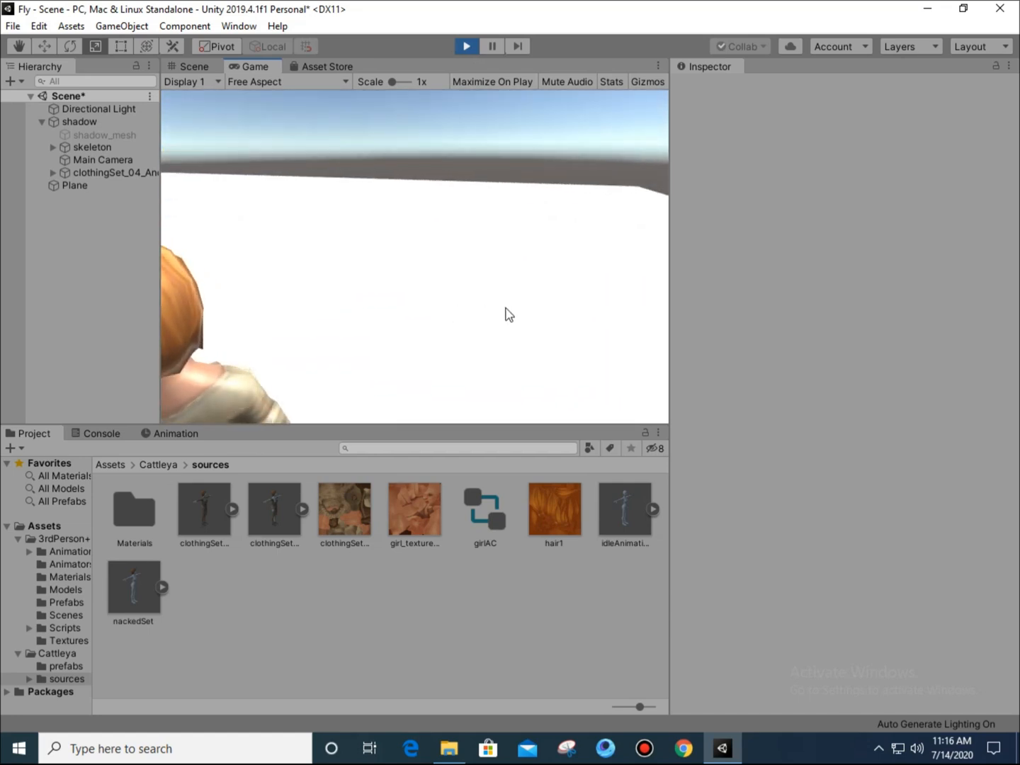
click(471, 46)
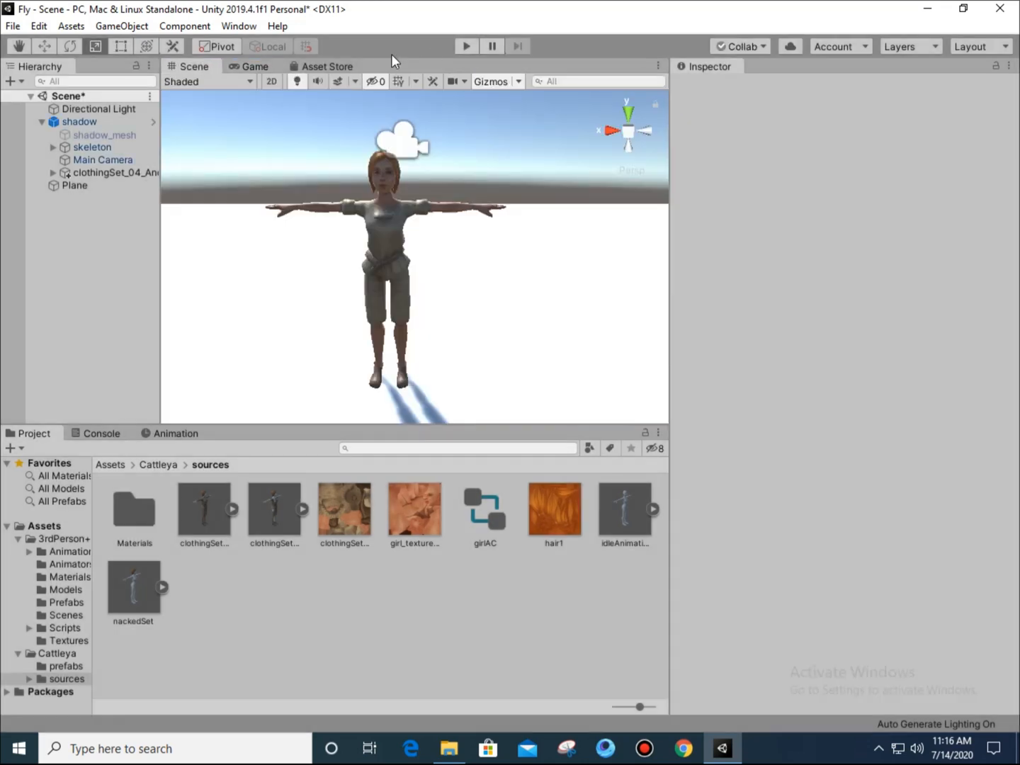
click(329, 66)
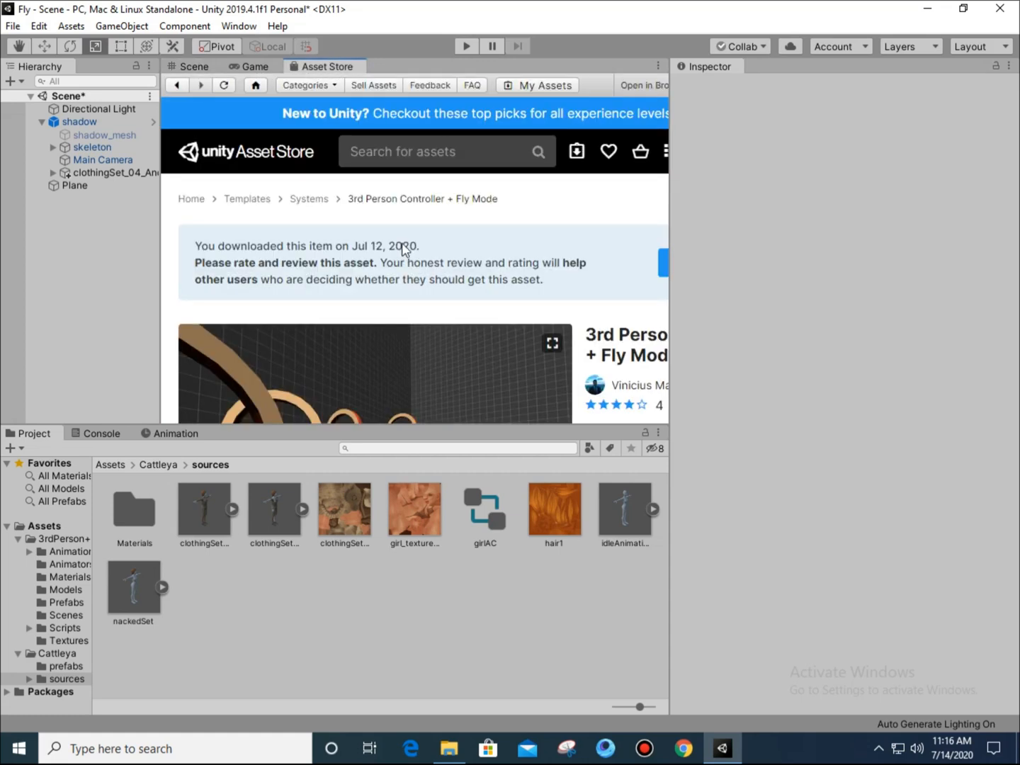
- Maximize the Asset Store view and look over the 3rd Person Controller + Fly Mode page, including its Import option and package details
right_click(323, 69)
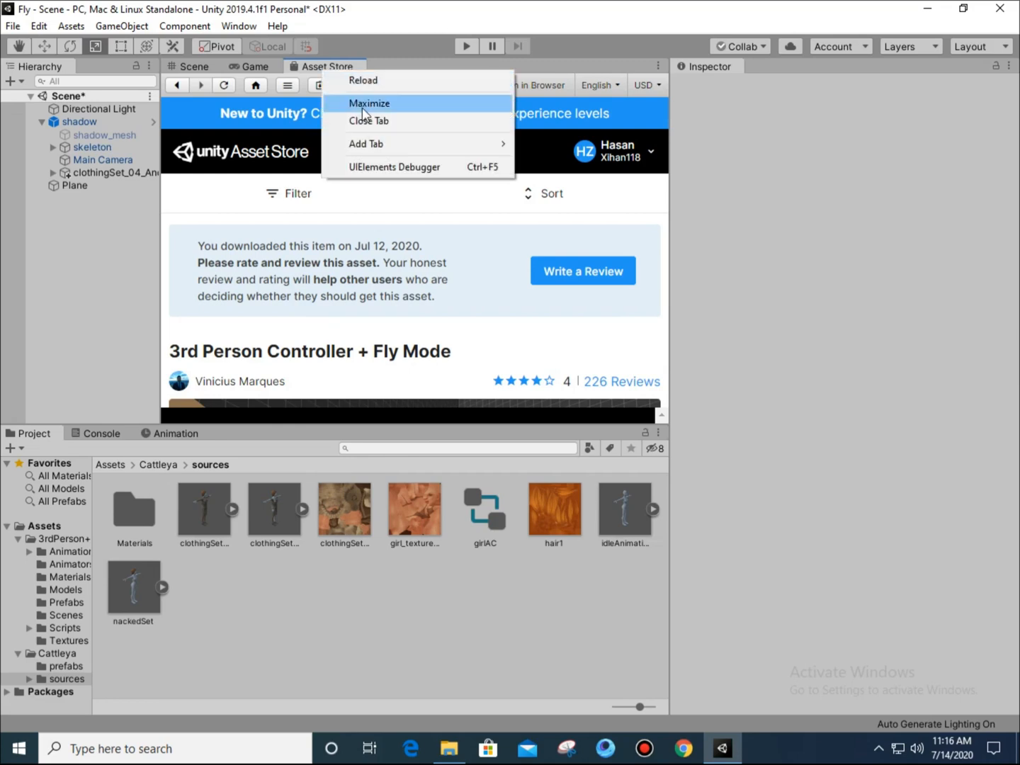
click(363, 106)
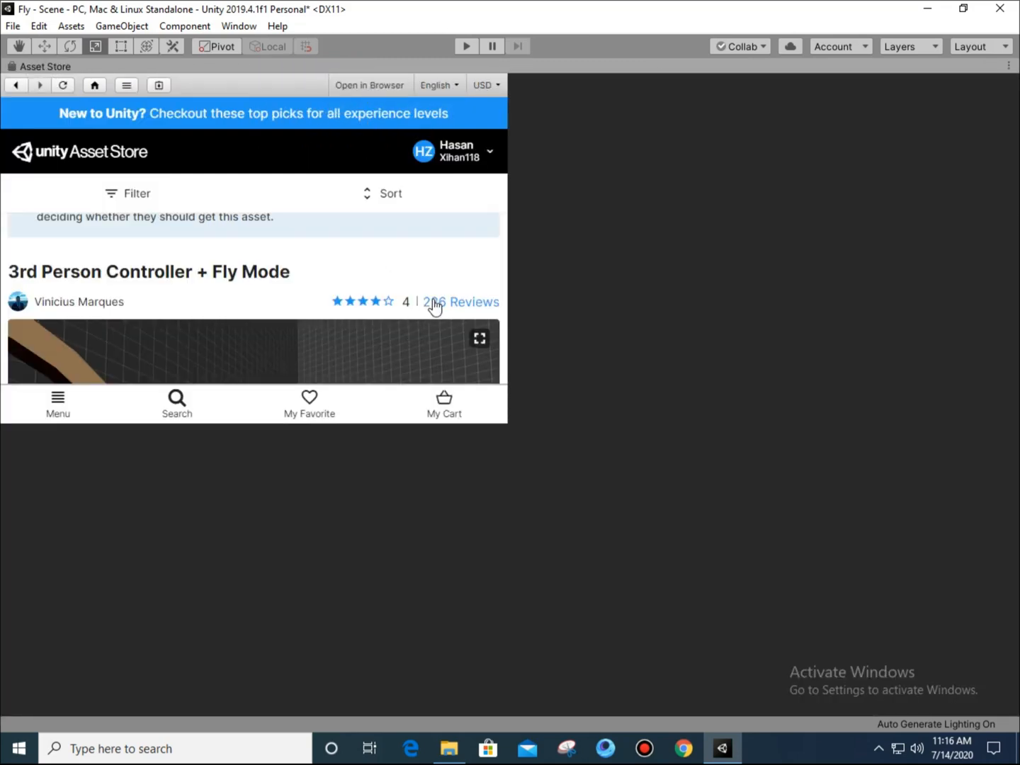
scroll(736, 496, down, 1)
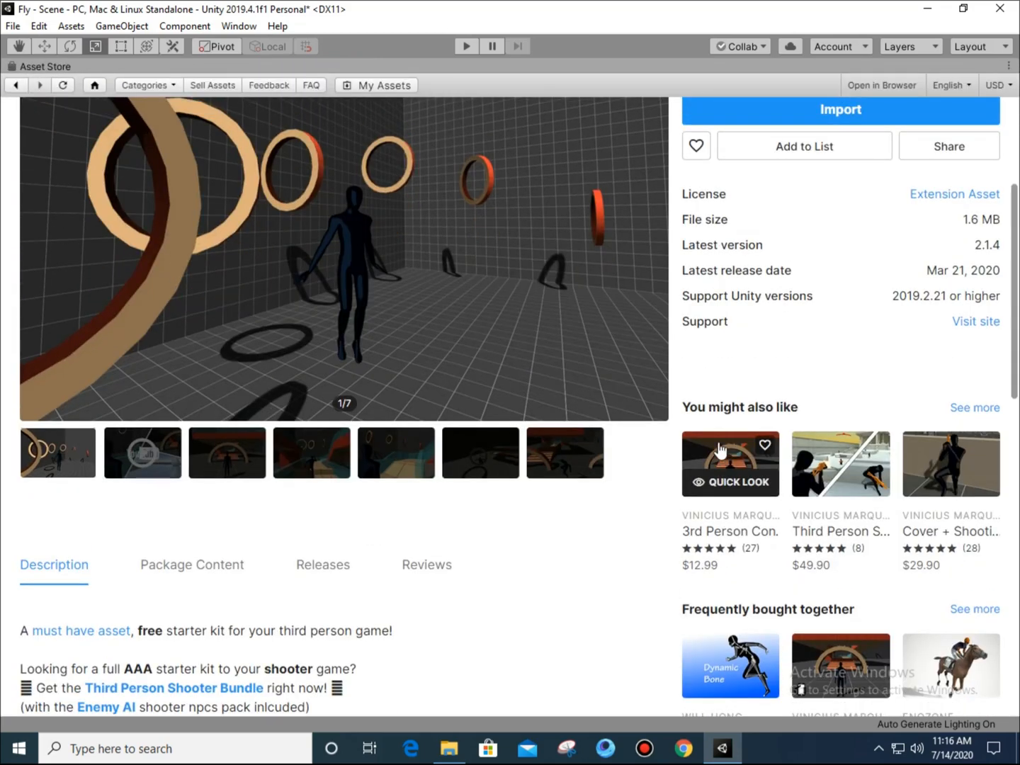
scroll(567, 417, up, 2)
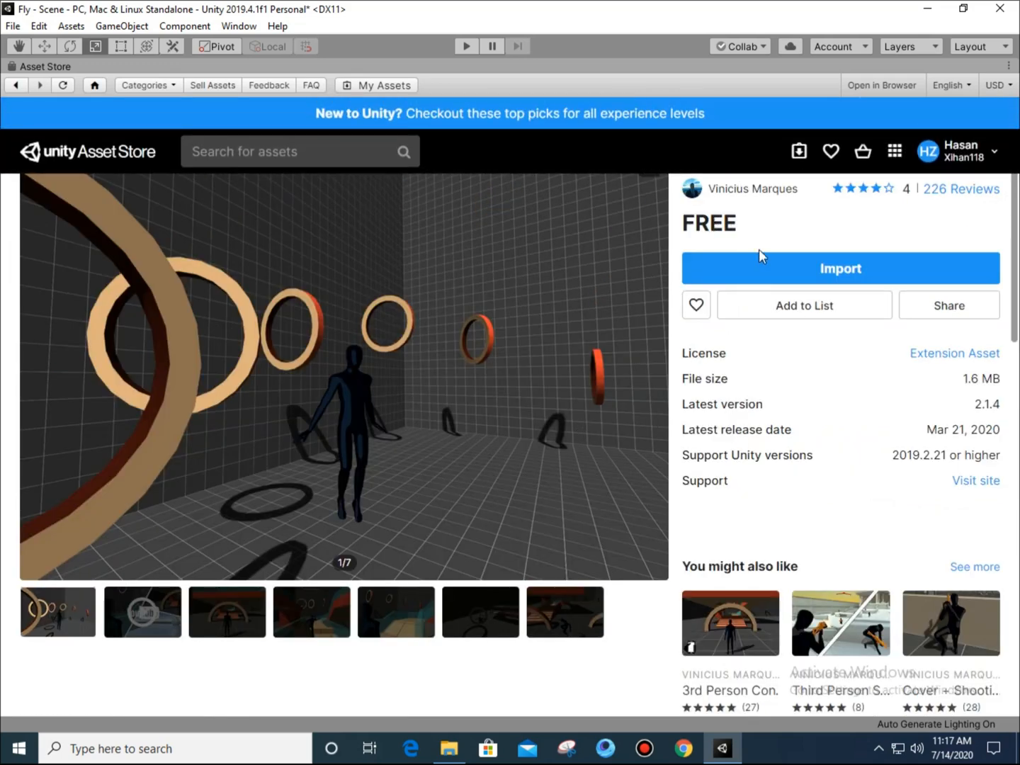
scroll(759, 256, up, 2)
scroll(860, 373, down, 2)
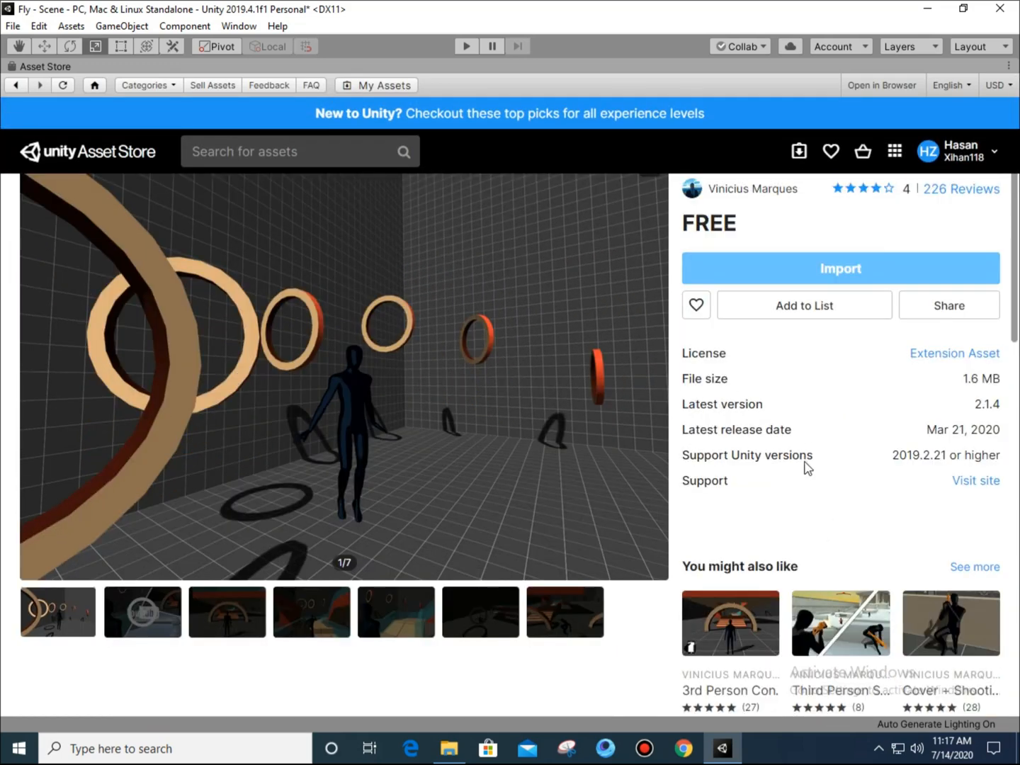
- Open the related 3rd Person Controller + Fly Mode (Mobile) asset and review its last preview image and description
click(719, 596)
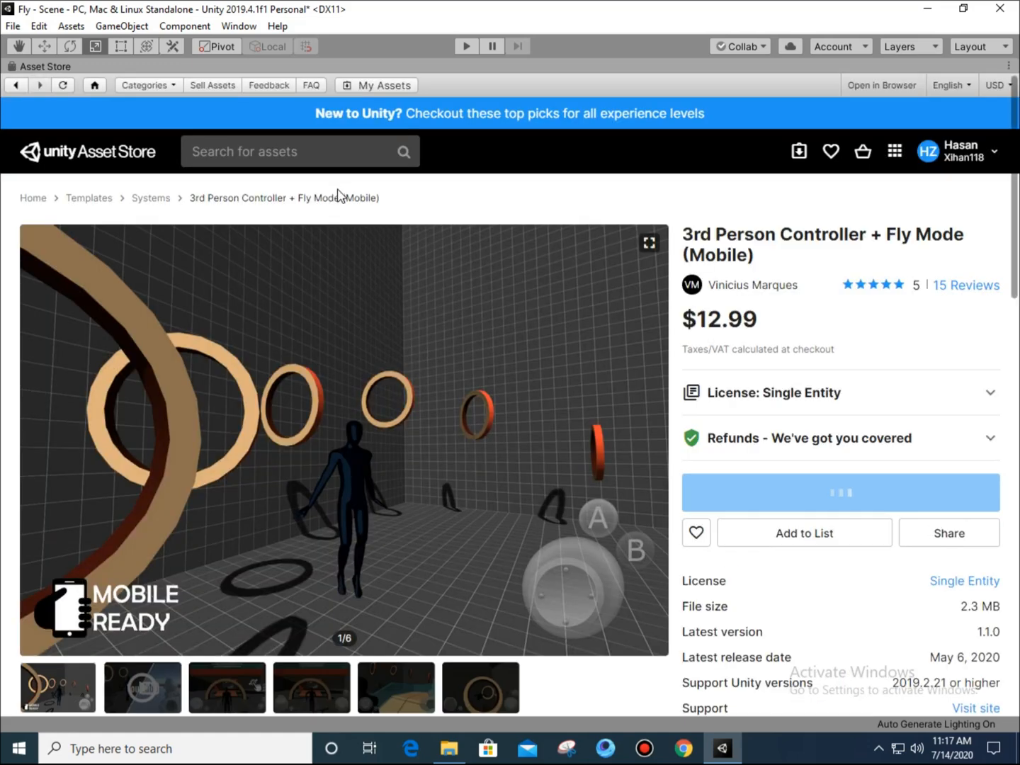
scroll(330, 205, down, 1)
scroll(327, 212, down, 1)
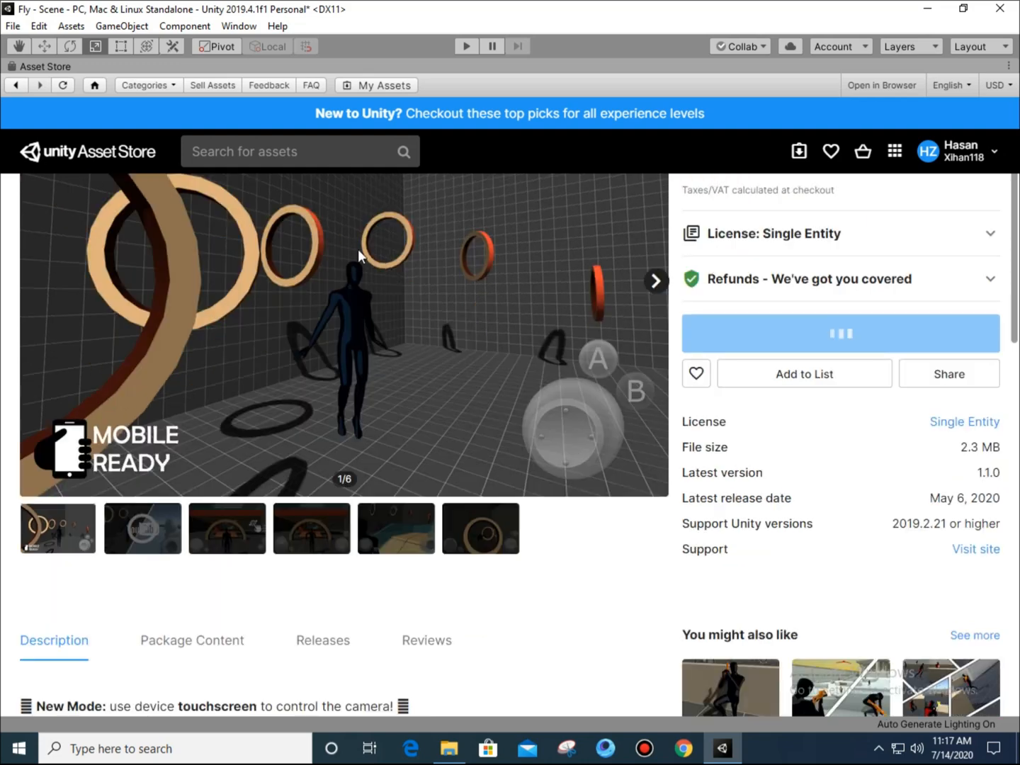
click(486, 538)
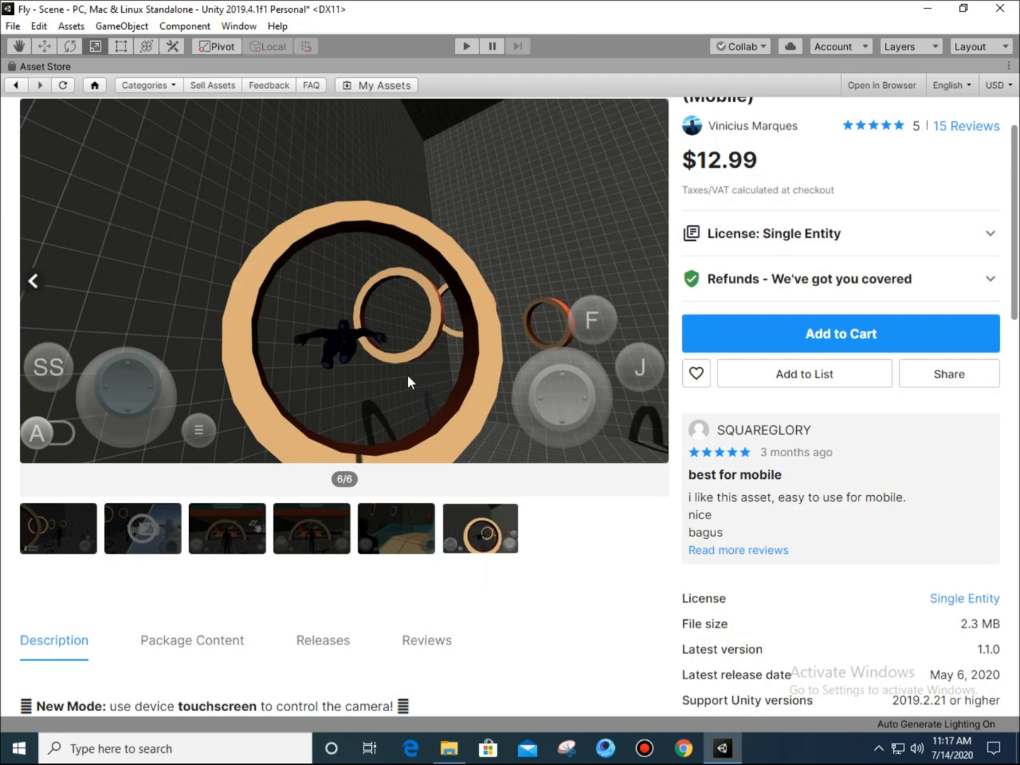
scroll(405, 373, down, 4)
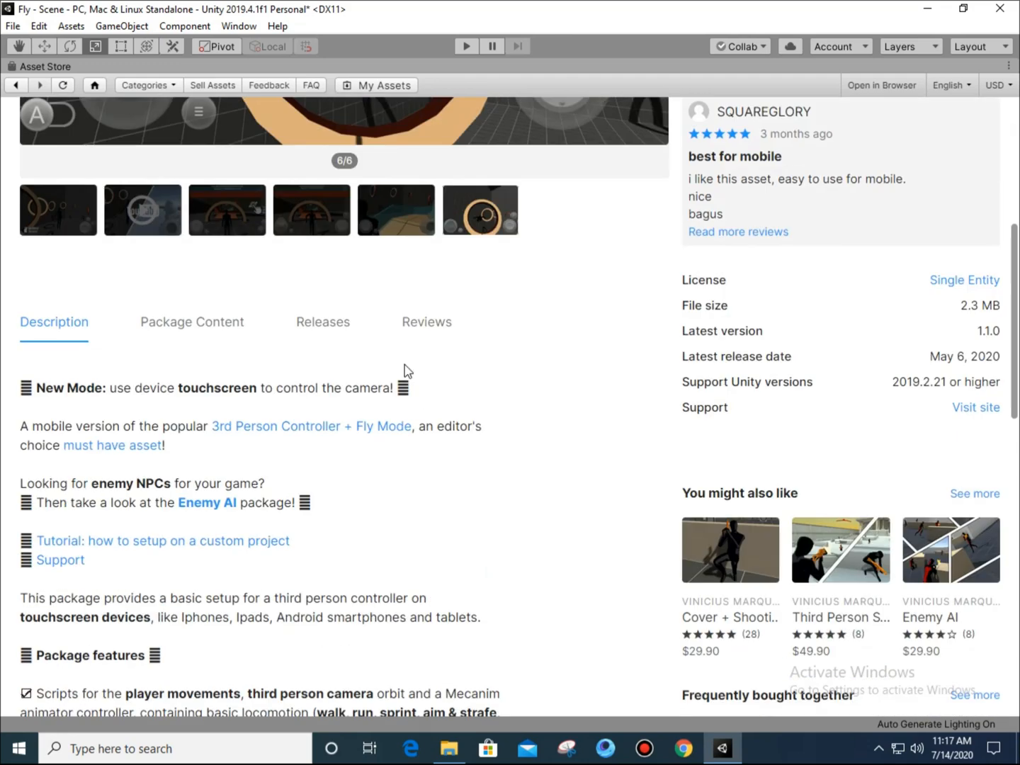
scroll(848, 486, down, 1)
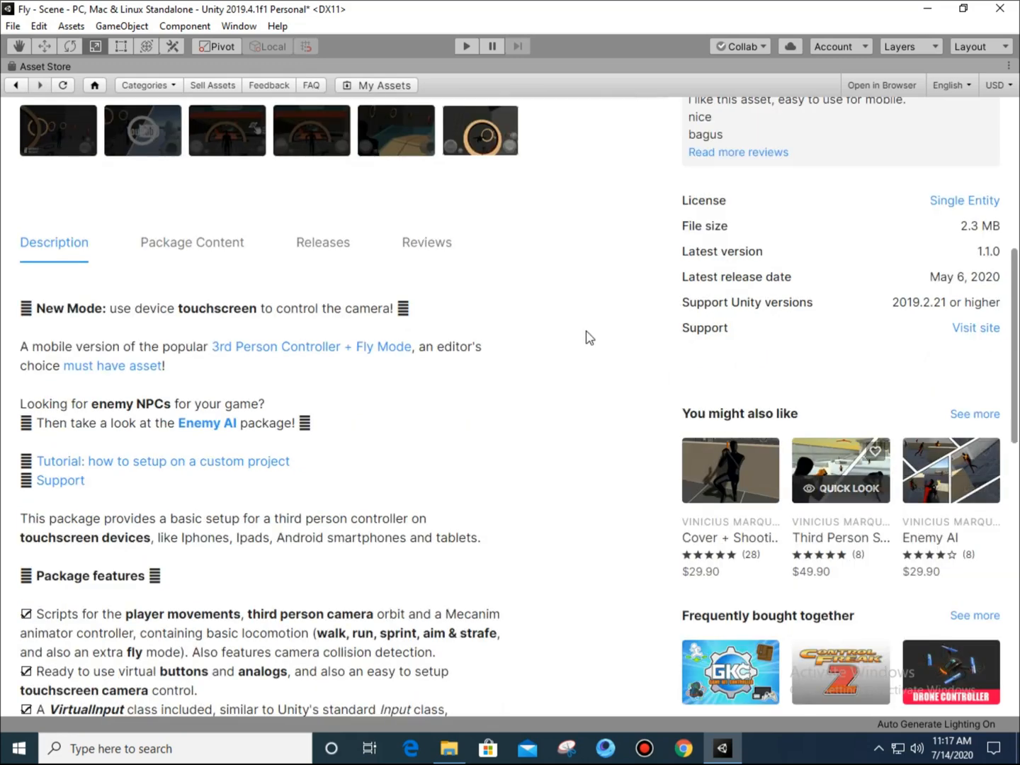
- Restore the Asset Store view from maximized to the normal editor layout and bring back the Scene view
right_click(427, 63)
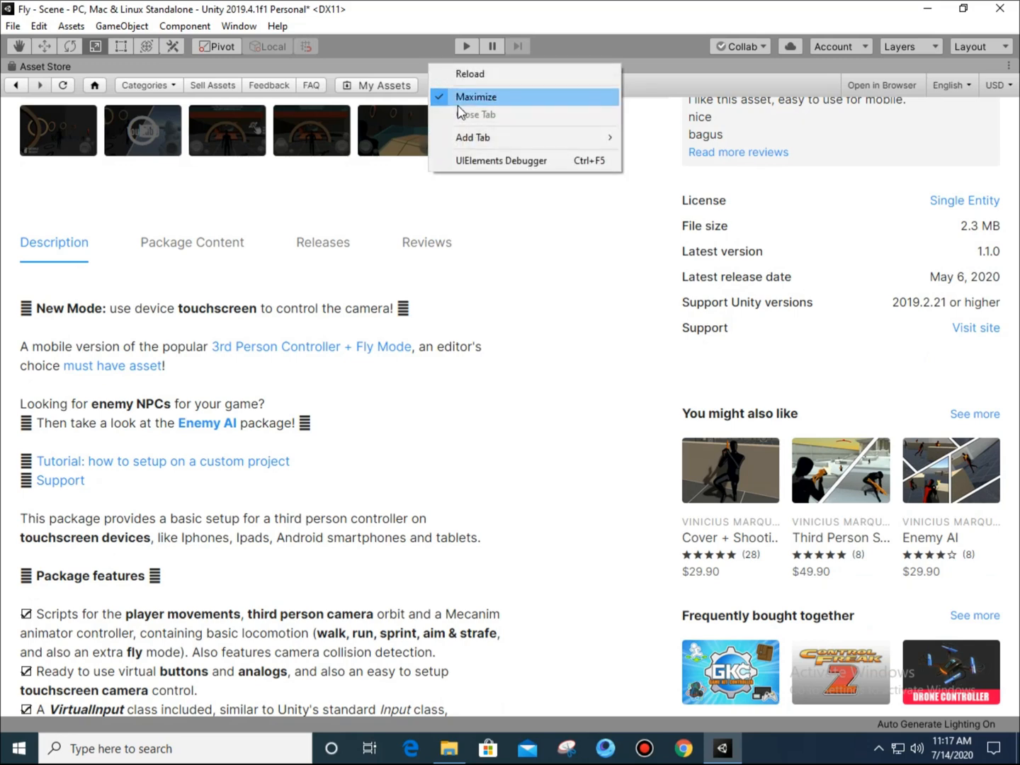
click(456, 99)
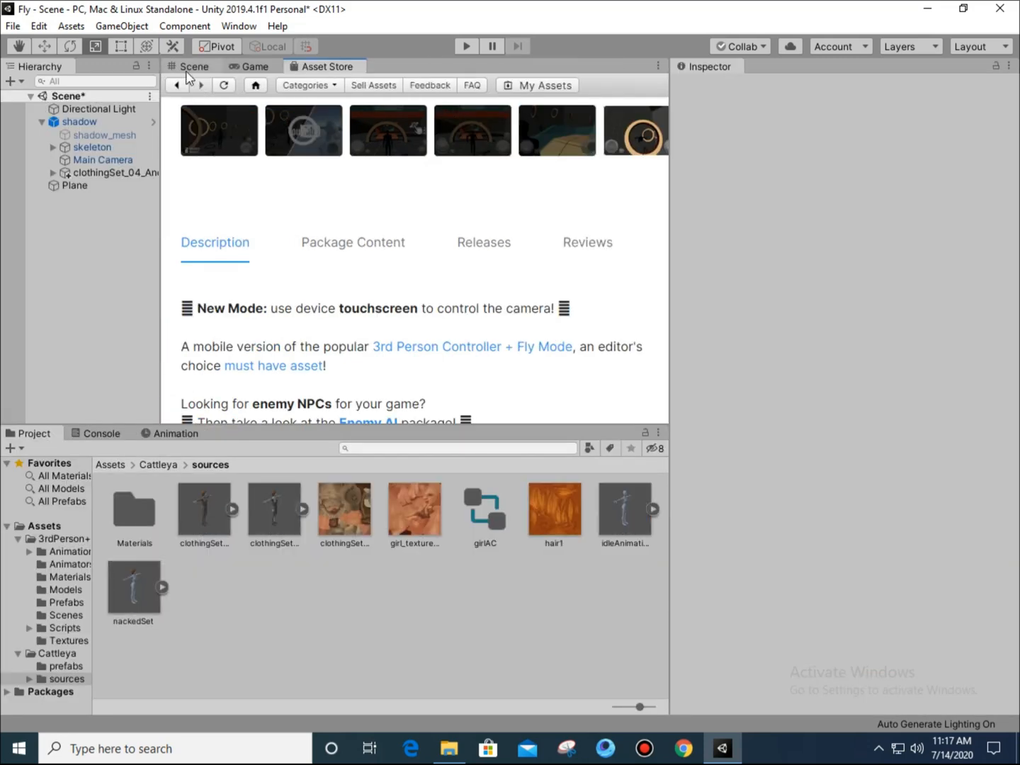
click(191, 68)
- Frame the clothingSet character from the front in the scene and collapse shadow's child objects in the hierarchy
scroll(383, 263, down, 3)
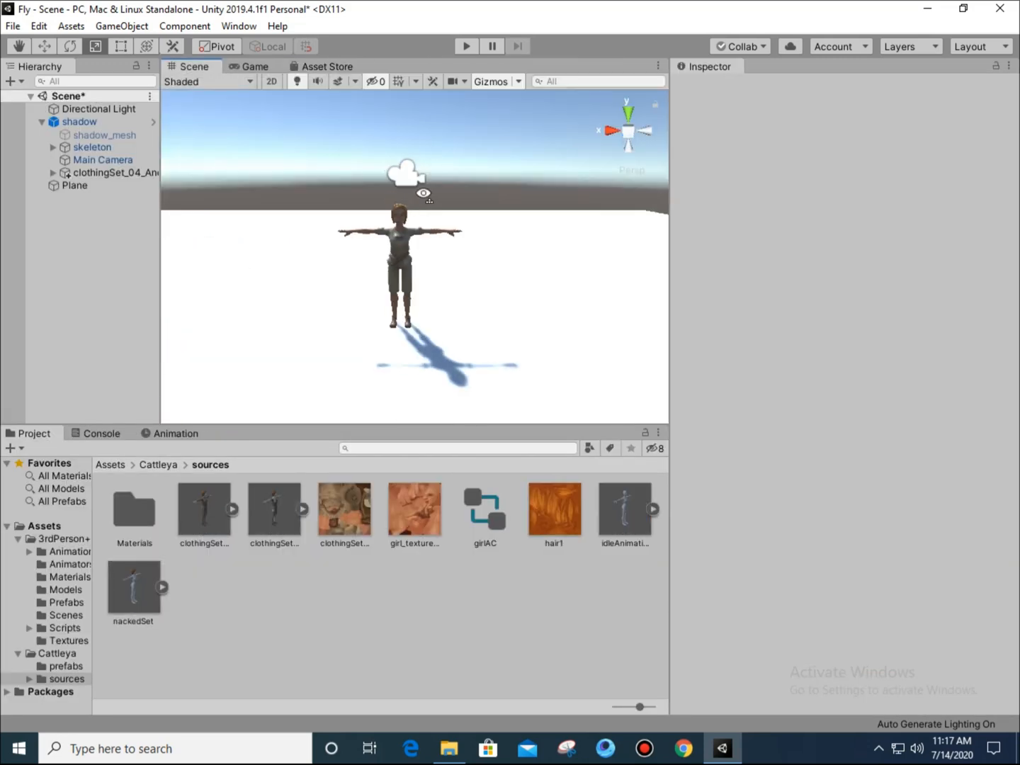
right_drag(424, 195, 422, 235)
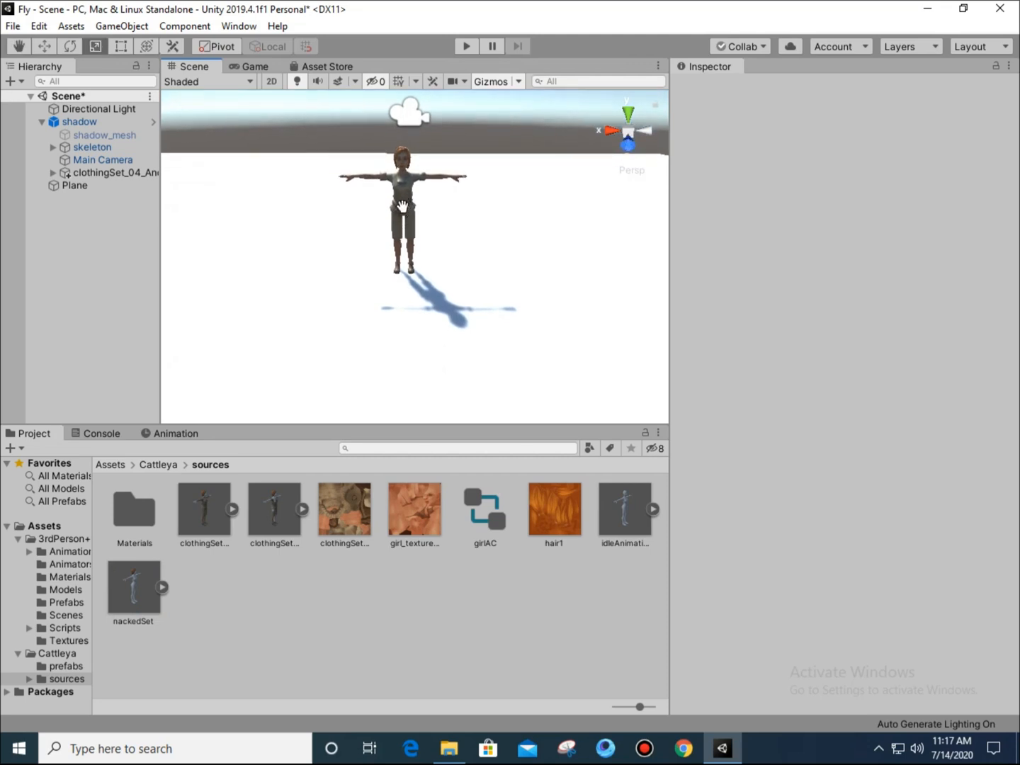
middle_drag(402, 206, 392, 248)
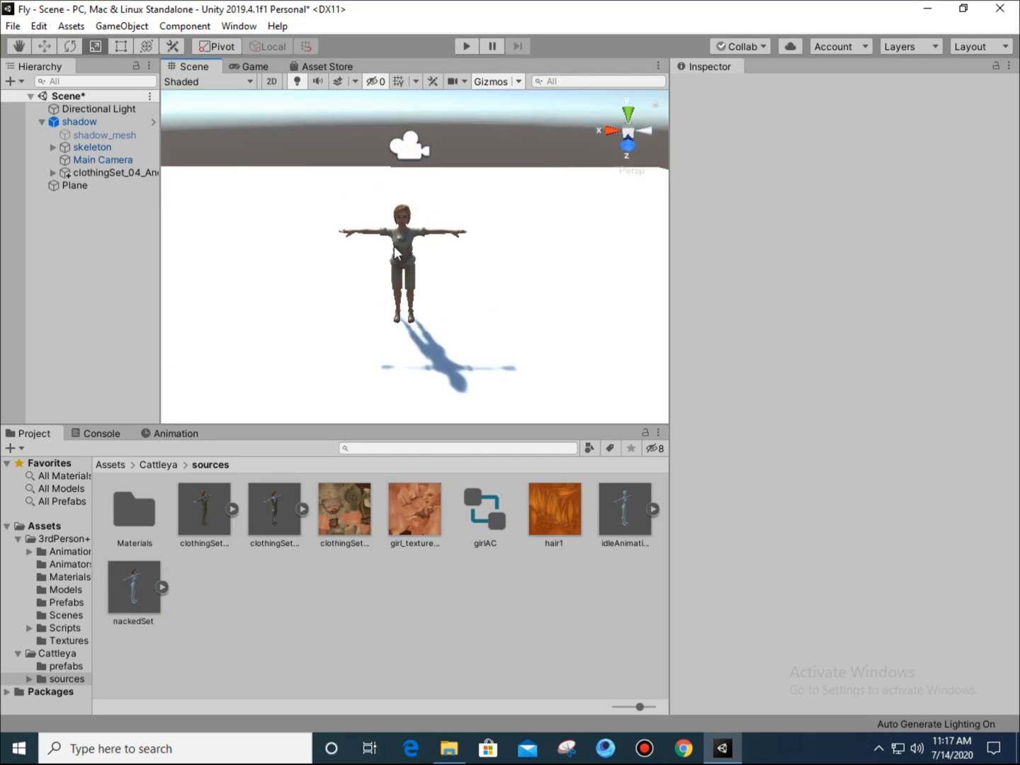
scroll(395, 253, up, 2)
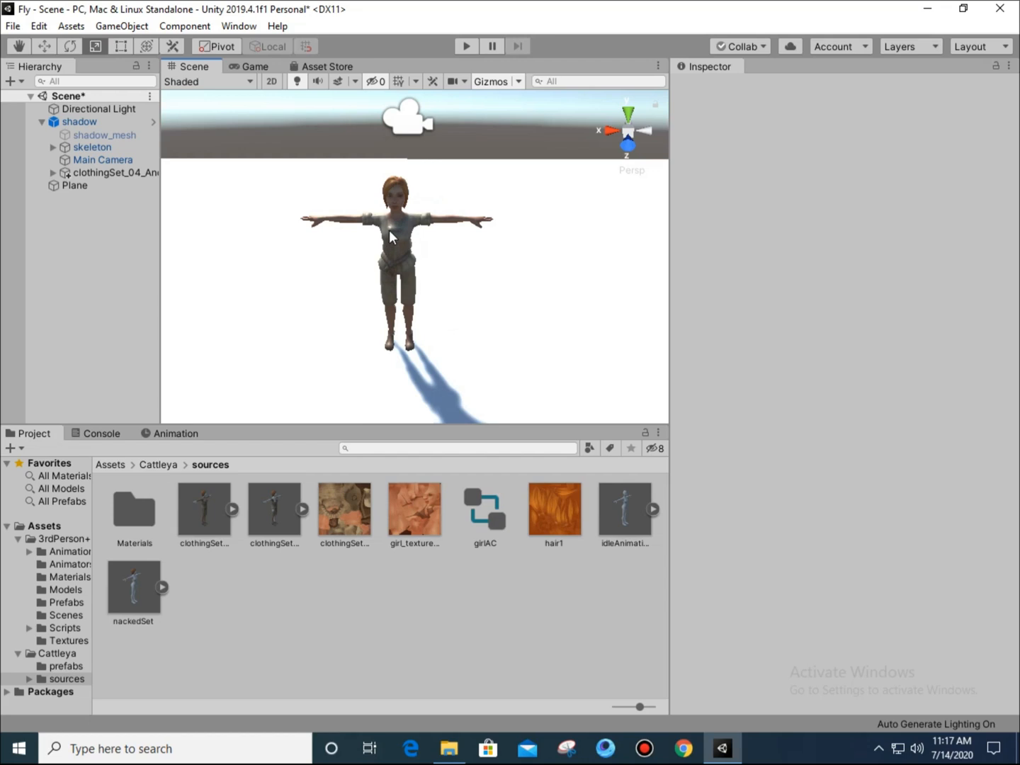
middle_drag(389, 230, 395, 278)
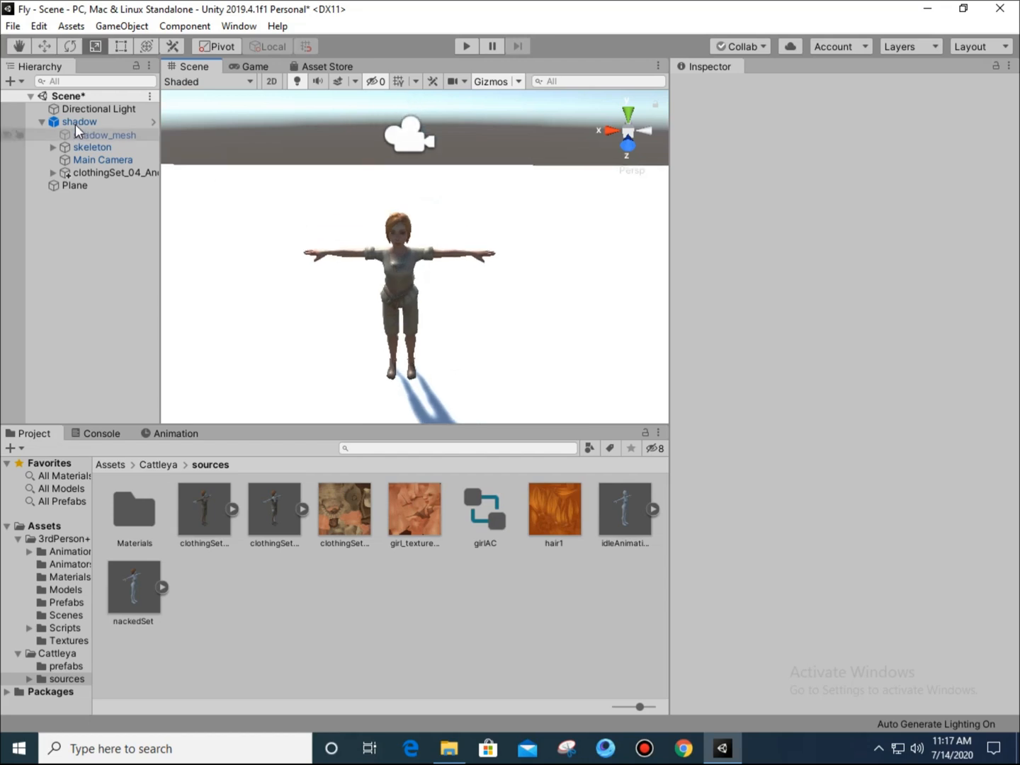
click(41, 123)
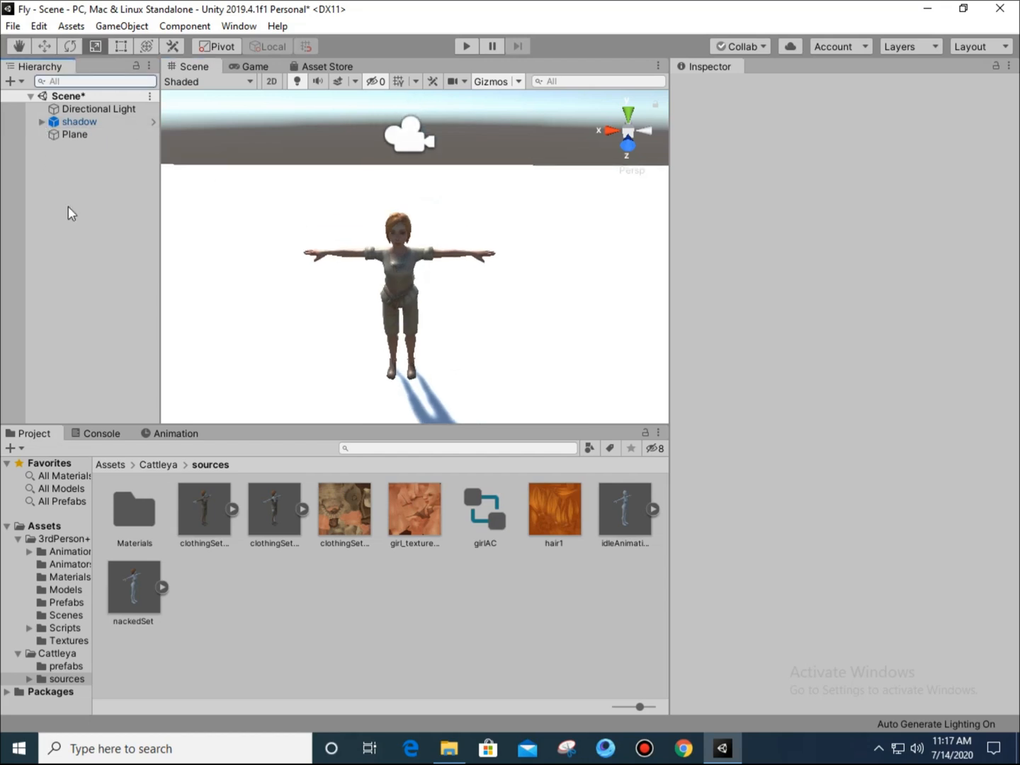